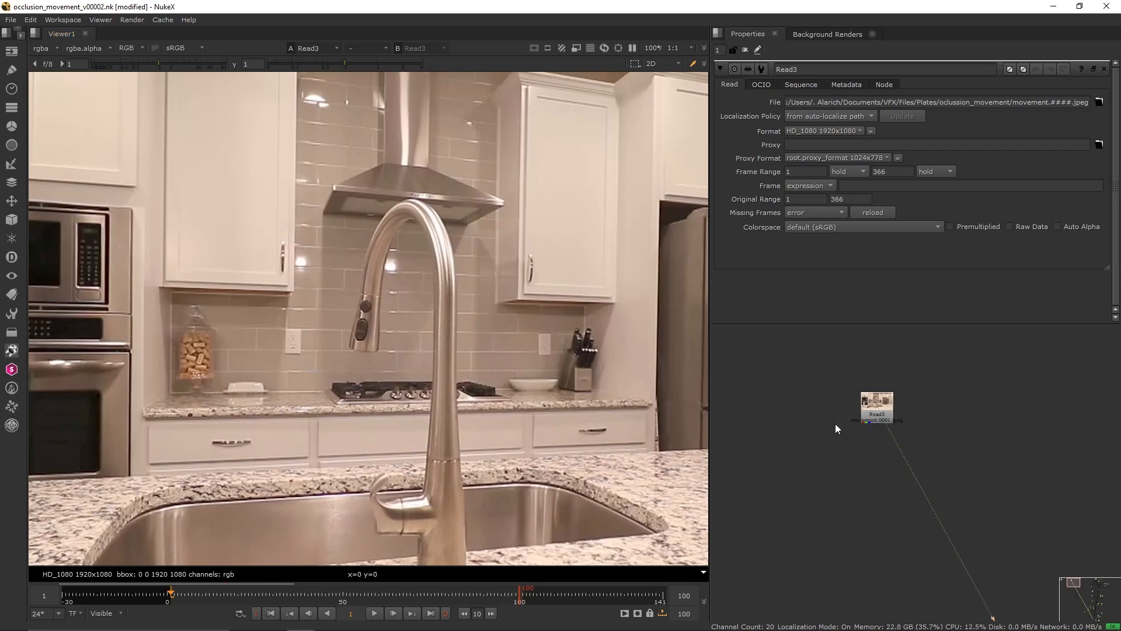
Step: Add a Tracker to the kitchen plate and track four background points forward around the left and right cabinets, counter and wall outlet
{"action": "left_click_drag", "start_coordinate": [835, 423], "coordinate": [877, 443]}
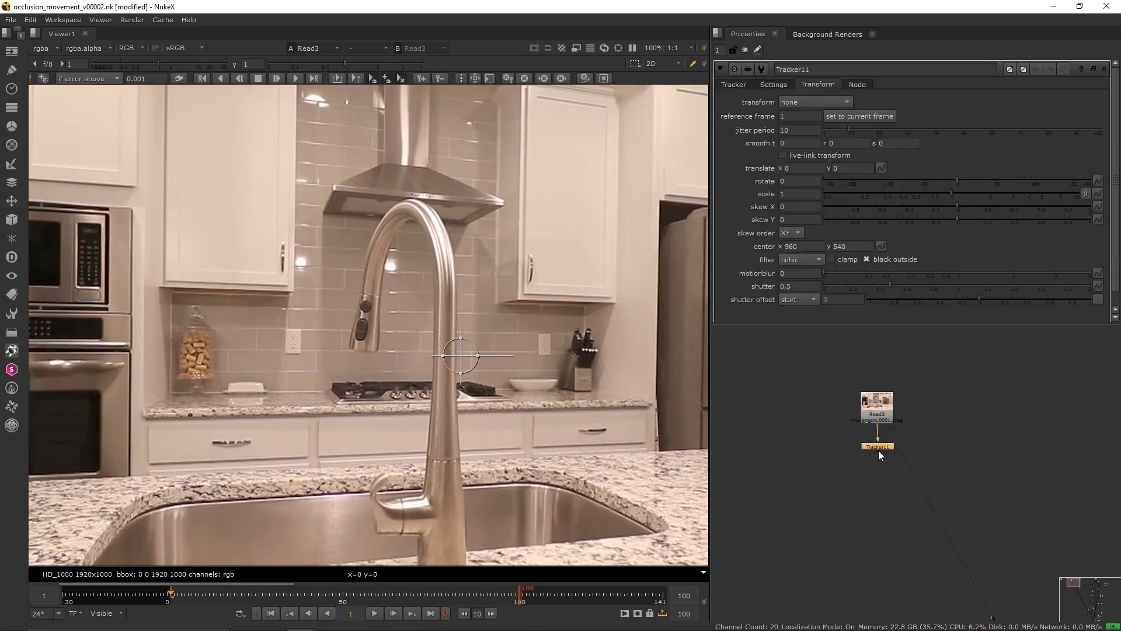
{"action": "left_click", "coordinate": [772, 278]}
{"action": "scroll", "coordinate": [318, 289], "scroll_direction": "up", "scroll_amount": 2}
{"action": "left_click_drag", "start_coordinate": [317, 290], "coordinate": [125, 285]}
{"action": "left_click", "coordinate": [296, 78]}
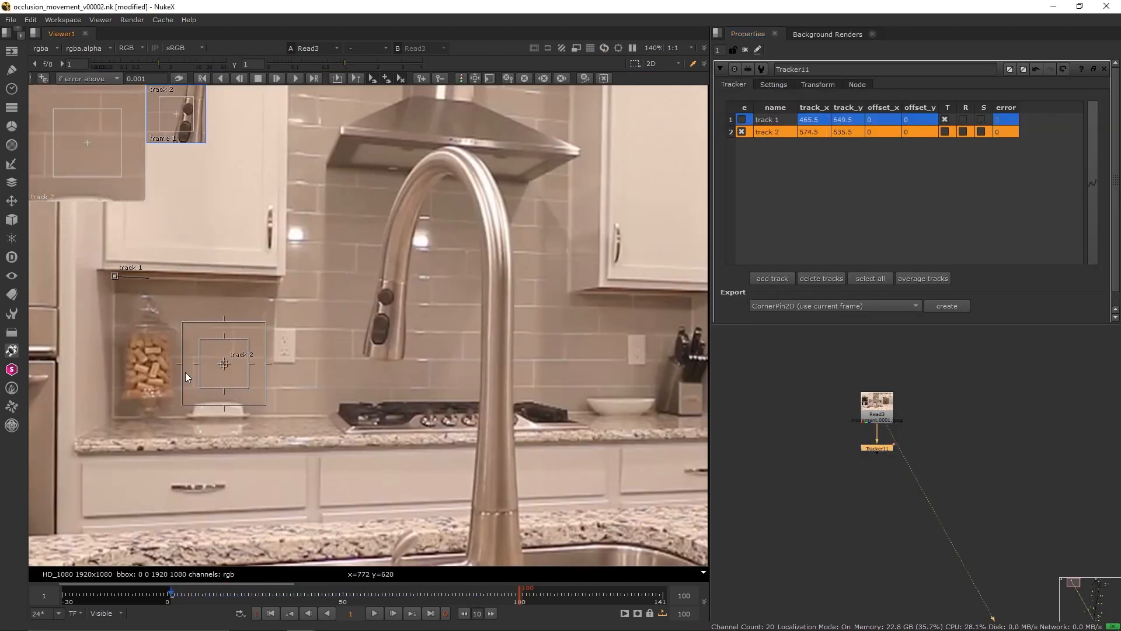
{"action": "left_click", "coordinate": [295, 79]}
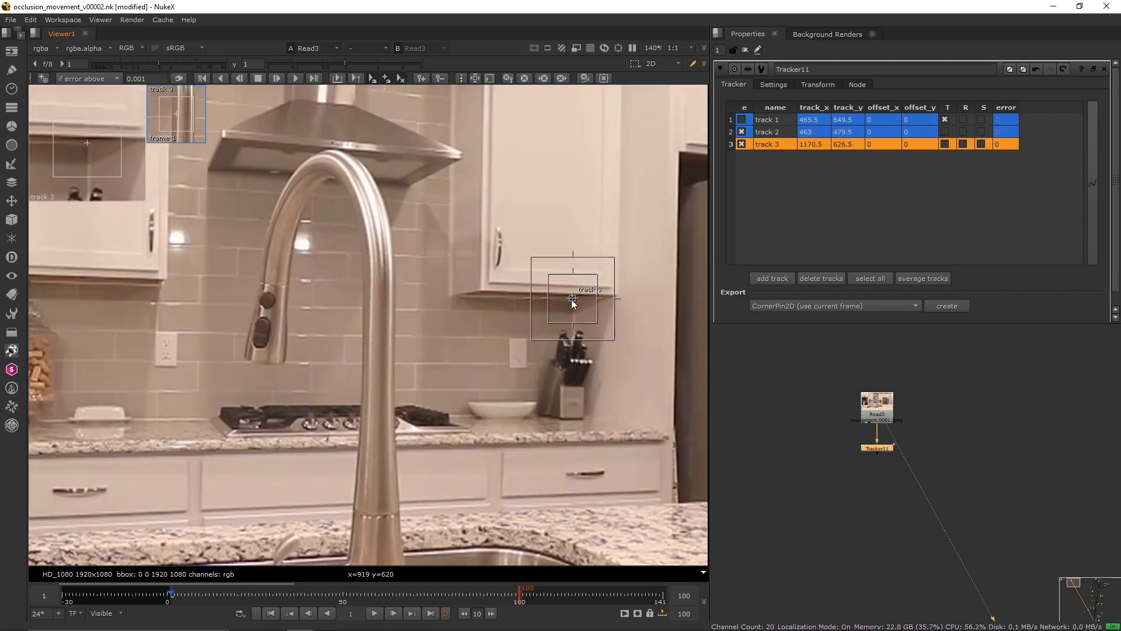
{"action": "left_click", "coordinate": [297, 78]}
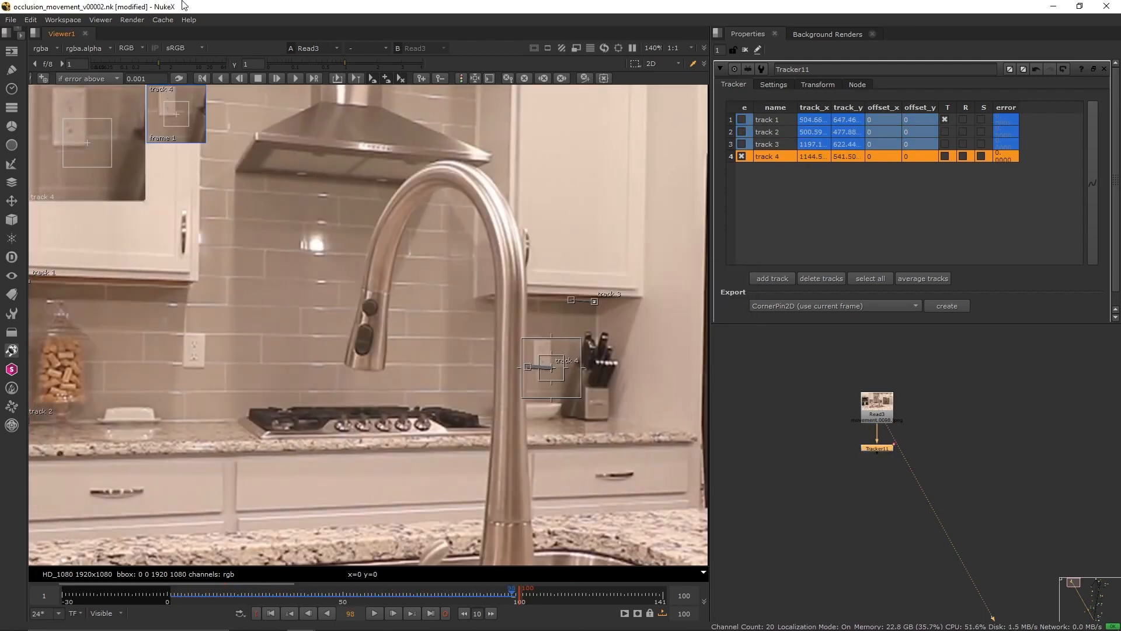
Step: Enable translate, rotate and scale for all four tracks and set the tracker's transform to match-move
{"action": "left_click", "coordinate": [945, 132]}
{"action": "left_click", "coordinate": [945, 144]}
{"action": "left_click", "coordinate": [945, 155]}
{"action": "left_click", "coordinate": [962, 156]}
{"action": "left_click", "coordinate": [963, 144]}
{"action": "left_click", "coordinate": [963, 131]}
{"action": "left_click", "coordinate": [963, 120]}
{"action": "left_click", "coordinate": [981, 119]}
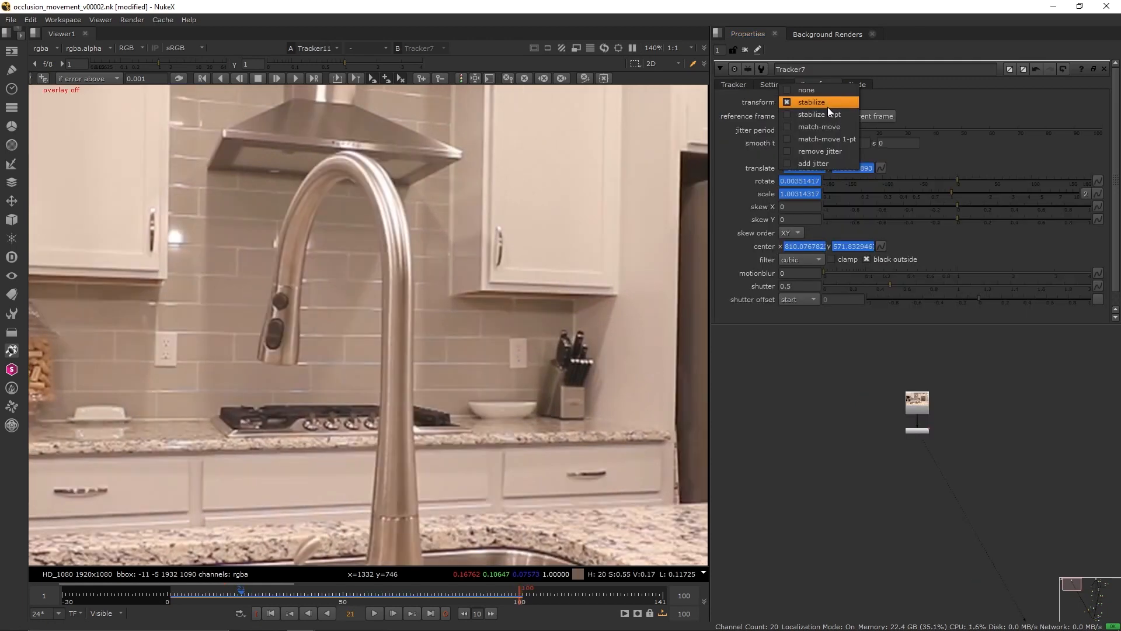
{"action": "left_click", "coordinate": [828, 107]}
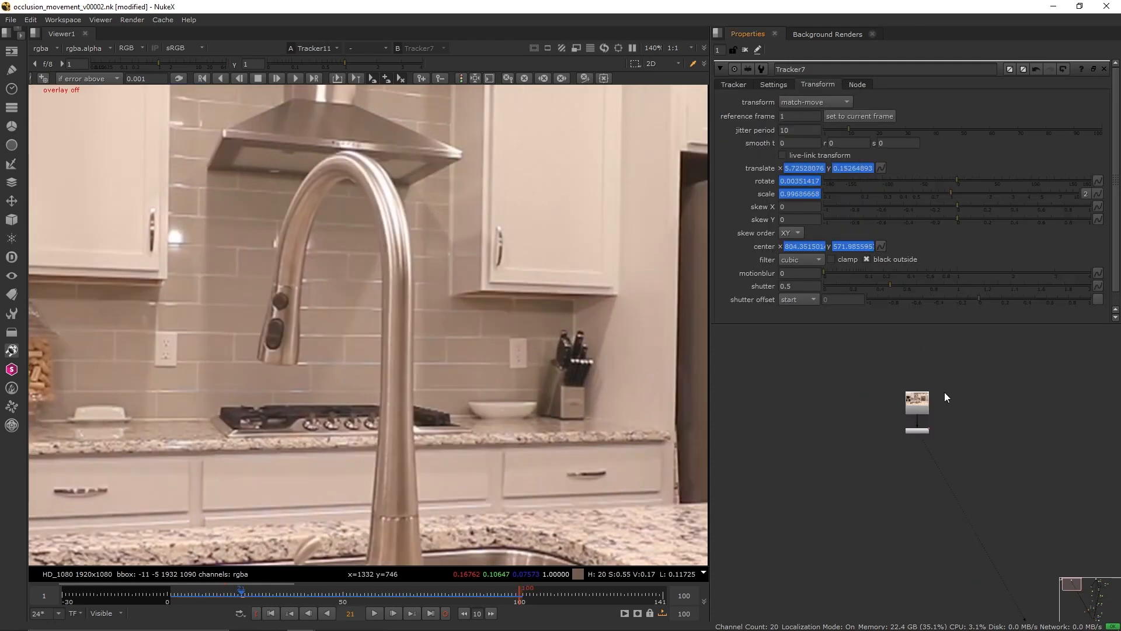
Step: Detach the tracker from the plate and add a FrameHold node held at frame 1
{"action": "left_click_drag", "start_coordinate": [917, 432], "coordinate": [989, 446]}
{"action": "key", "text": "ctrl+shift+x"}
{"action": "left_click", "coordinate": [979, 411]}
{"action": "key", "text": "Tab"}
{"action": "type", "text": "fr"}
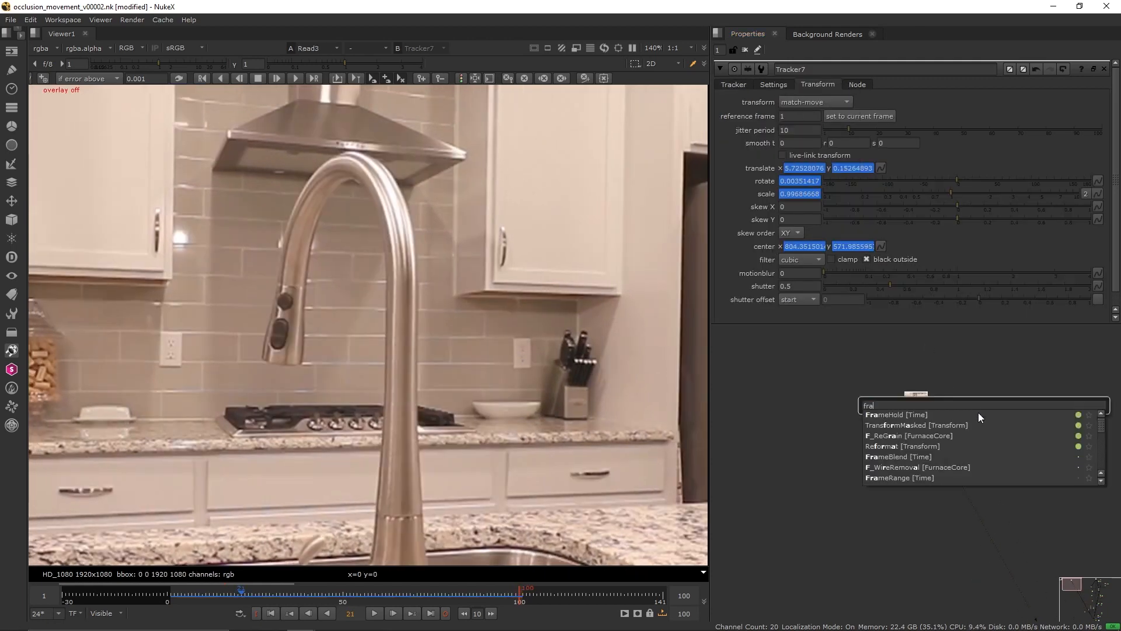
{"action": "key", "text": "Return"}
Step: Add a second FrameHold node beside the first and set it to frame 250
{"action": "middle_click_drag", "start_coordinate": [976, 413], "coordinate": [905, 414]}
{"action": "left_click", "coordinate": [955, 415]}
{"action": "key", "text": "Tab"}
{"action": "key", "text": "Return"}
{"action": "left_click_drag", "start_coordinate": [779, 102], "coordinate": [728, 103]}
{"action": "type", "text": "250"}
{"action": "left_click_drag", "start_coordinate": [910, 396], "coordinate": [871, 398]}
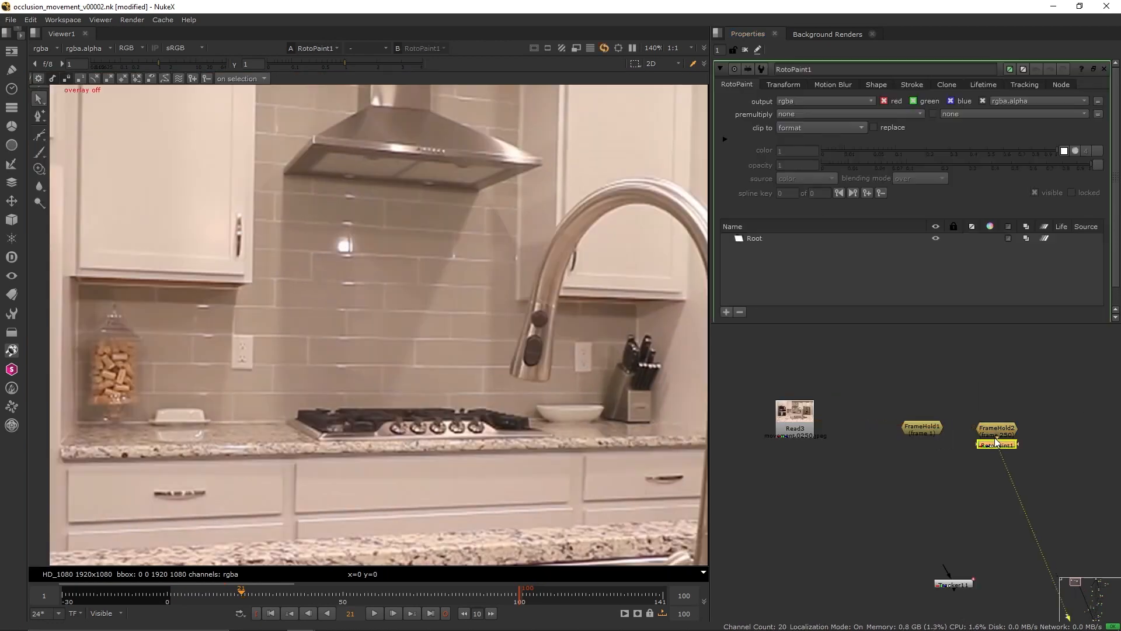
Step: Add a Roto below the frame 250 RotoPaint, outline the clean tile wall above the cooktop and premultiply it
{"action": "scroll", "coordinate": [327, 409], "scroll_direction": "up", "scroll_amount": 4}
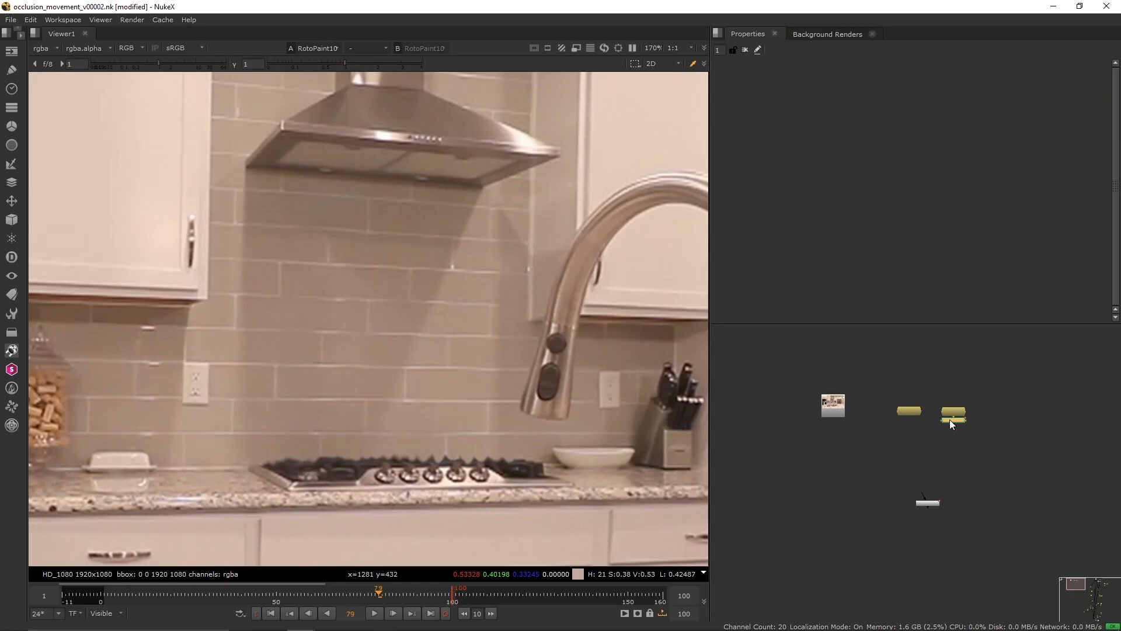
{"action": "key", "text": "o"}
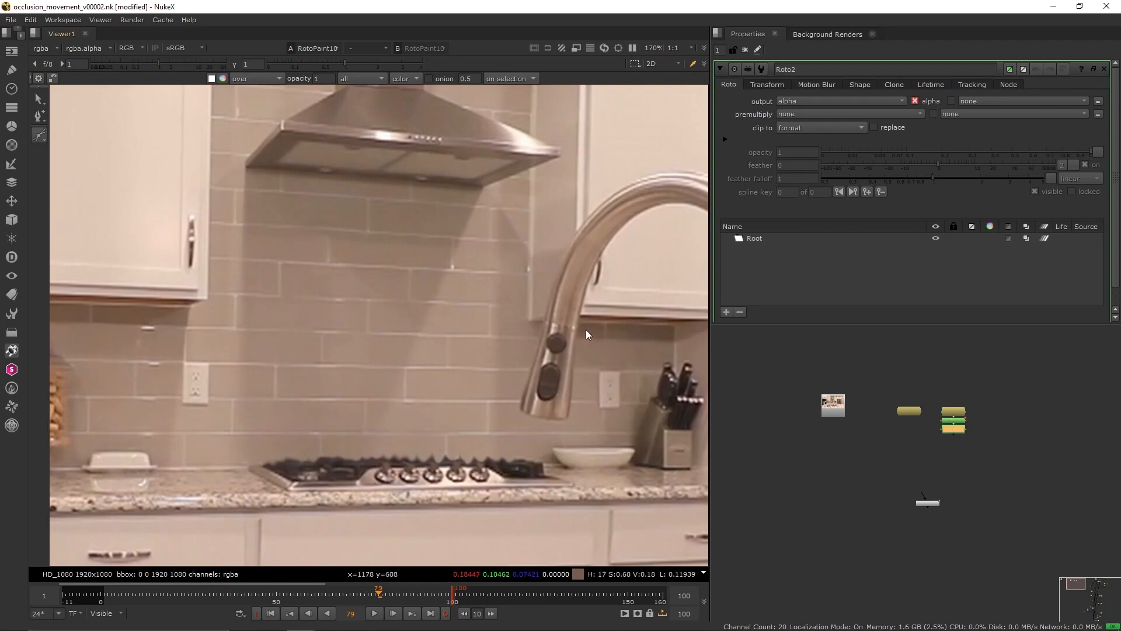
{"action": "left_click", "coordinate": [225, 165]}
{"action": "left_click", "coordinate": [530, 195]}
{"action": "left_click", "coordinate": [225, 166]}
{"action": "key", "text": "Tab"}
{"action": "type", "text": "prem"}
{"action": "key", "text": "Return"}
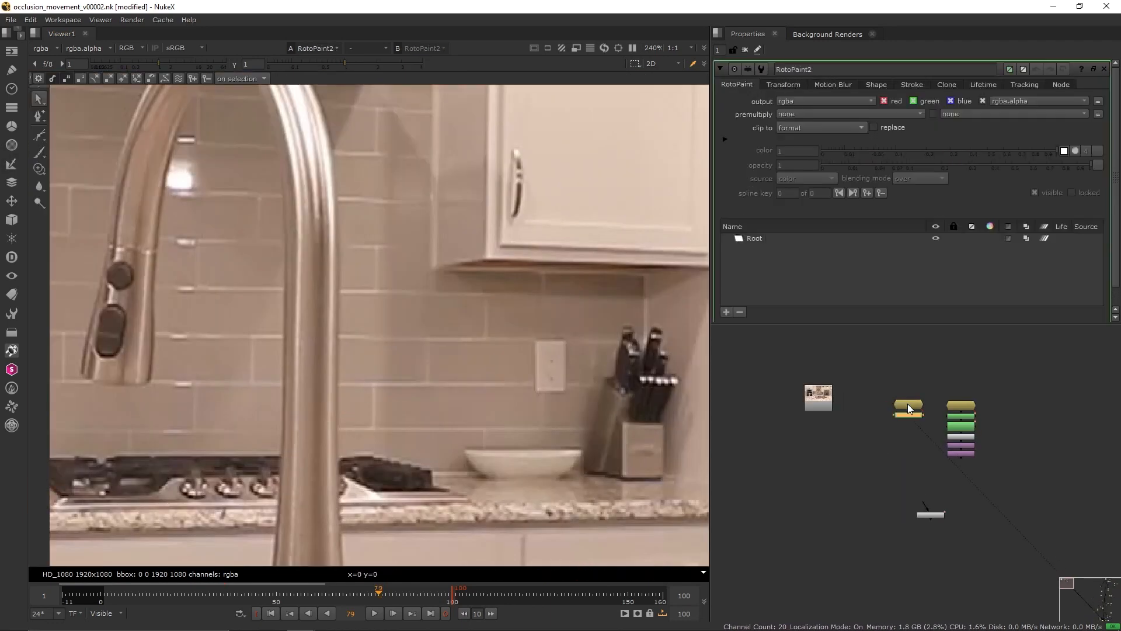
Step: Smear the tile wall below the right cabinet in the frame 1 RotoPaint and extend all strokes to all frames
{"action": "left_click_drag", "start_coordinate": [502, 274], "coordinate": [513, 268]}
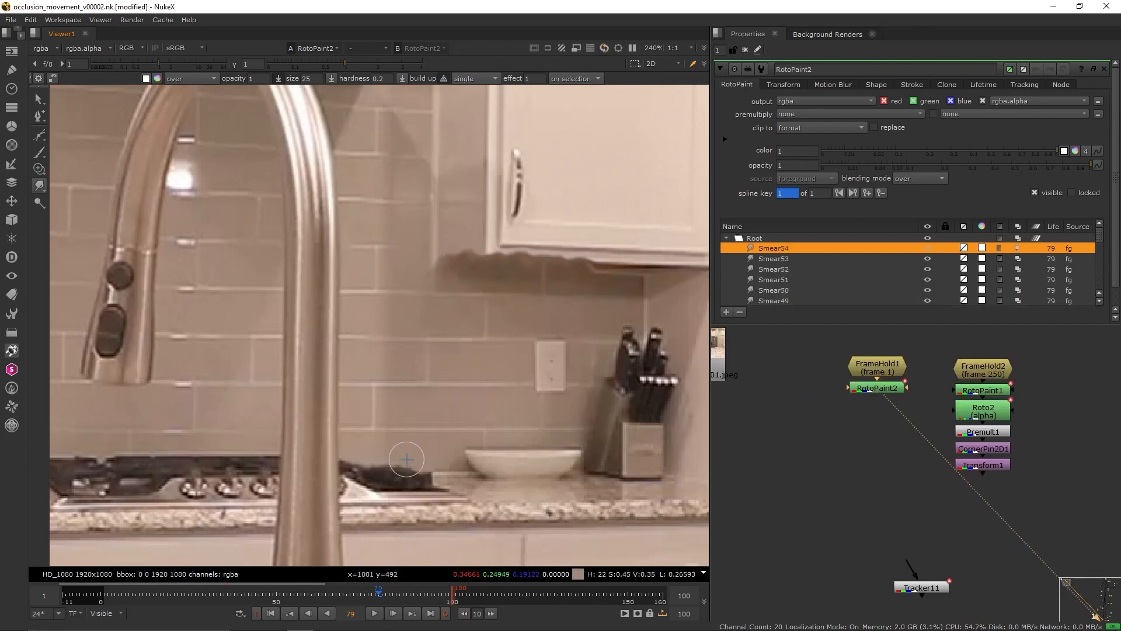
{"action": "key", "text": "ctrl+a"}
{"action": "right_click", "coordinate": [1052, 245]}
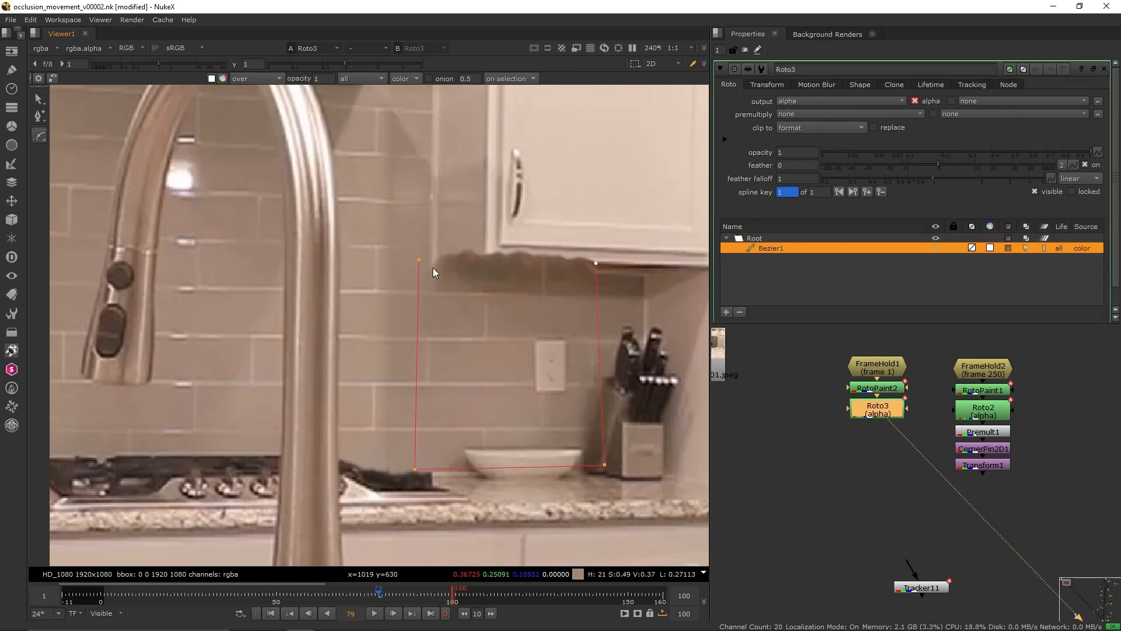
Step: Premultiply the frame 1 wall patch and merge it over the frame 250 patch, routing the connection through a dot
{"action": "key", "text": "Return"}
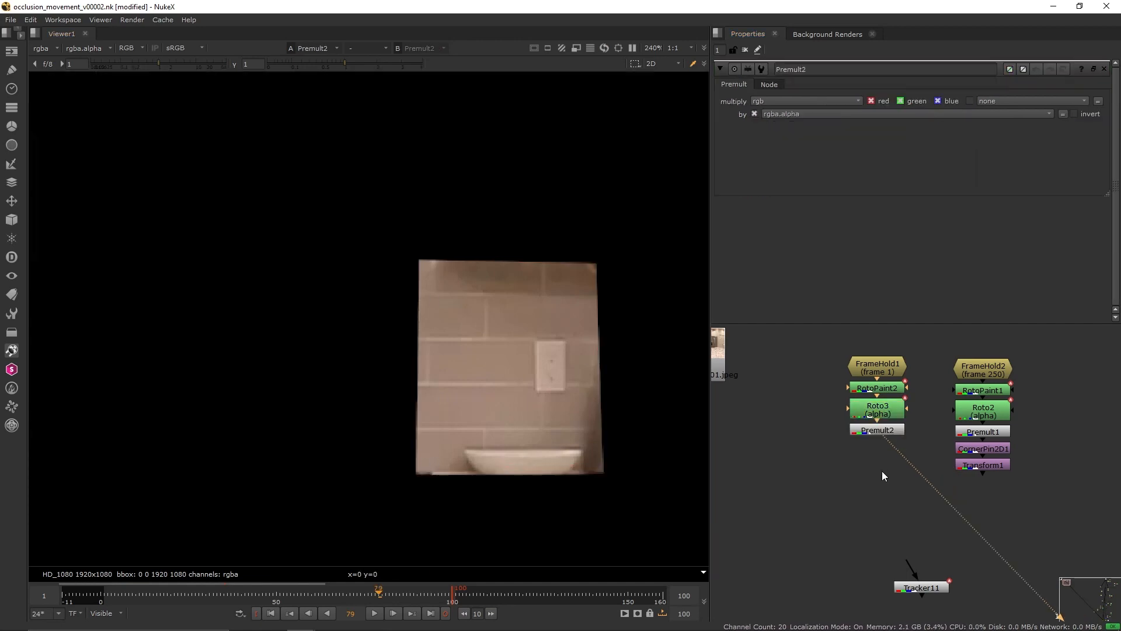
{"action": "key", "text": "m"}
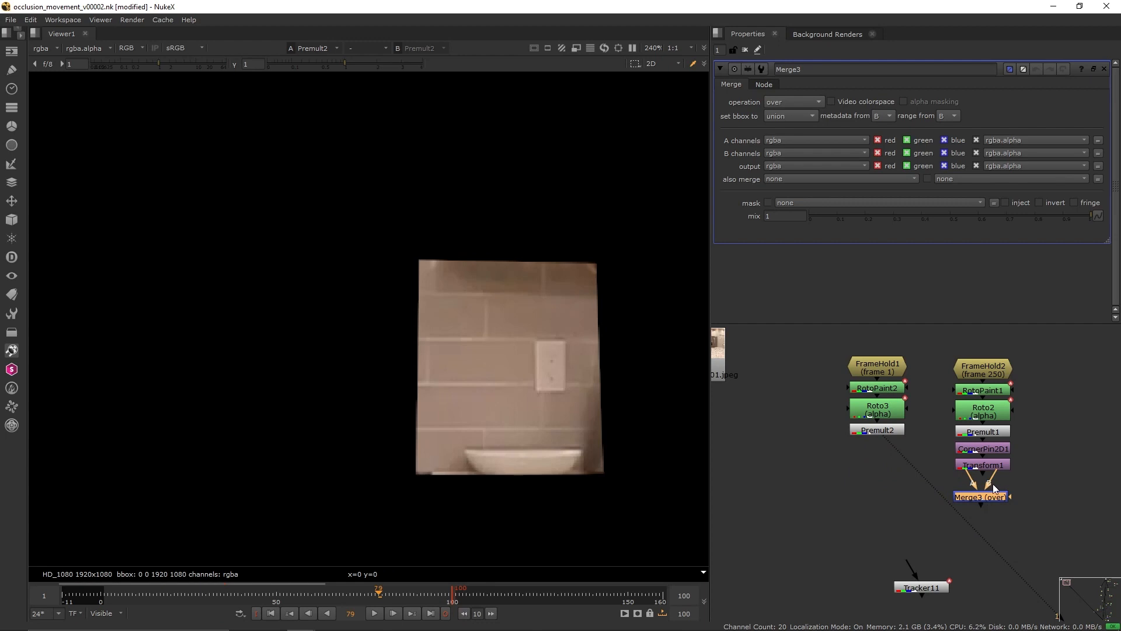
{"action": "left_click_drag", "start_coordinate": [934, 466], "coordinate": [880, 500], "text": "ctrl"}
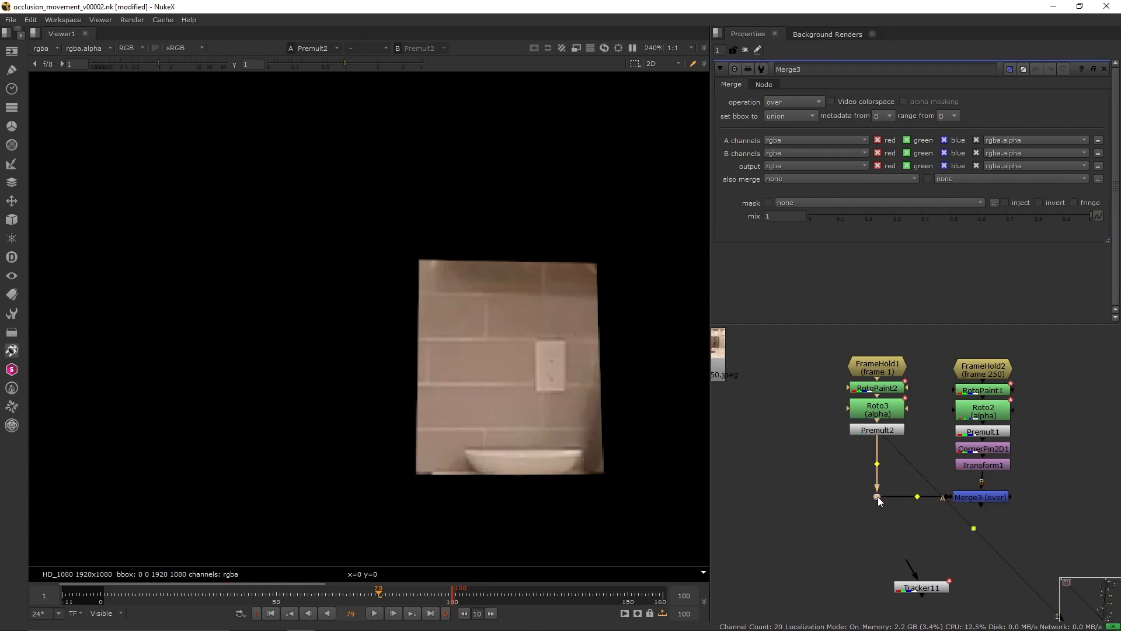
Step: Add a CornerPin below the frame 1 Premult, fit its from points to the patch corners and copy them to the to points
{"action": "key", "text": "Tab"}
{"action": "type", "text": "corner"}
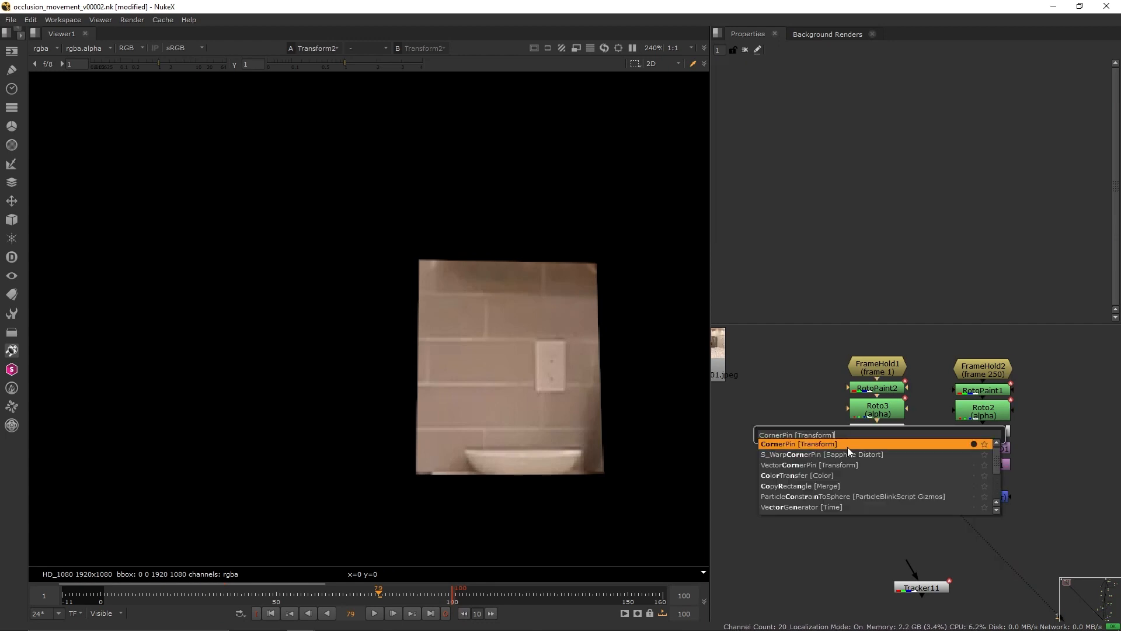
{"action": "key", "text": "Return"}
{"action": "left_click", "coordinate": [785, 86]}
{"action": "scroll", "coordinate": [425, 348], "scroll_direction": "down", "scroll_amount": 7}
{"action": "left_click_drag", "start_coordinate": [688, 198], "coordinate": [461, 331]}
{"action": "left_click_drag", "start_coordinate": [127, 513], "coordinate": [158, 501]}
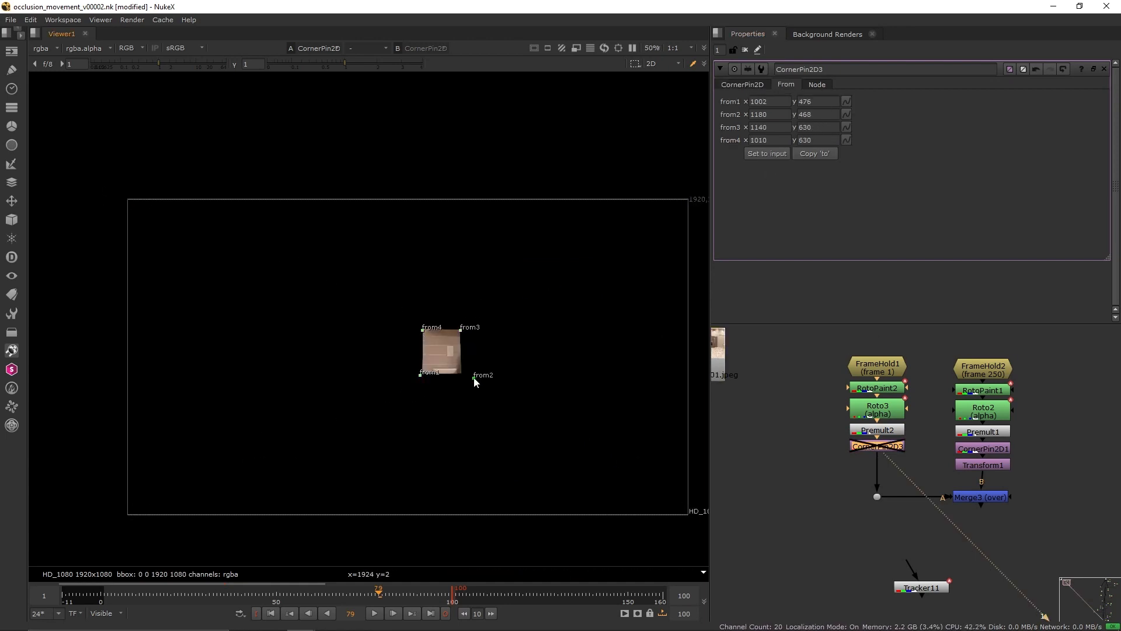
{"action": "left_click", "coordinate": [756, 80]}
{"action": "left_click", "coordinate": [791, 154]}
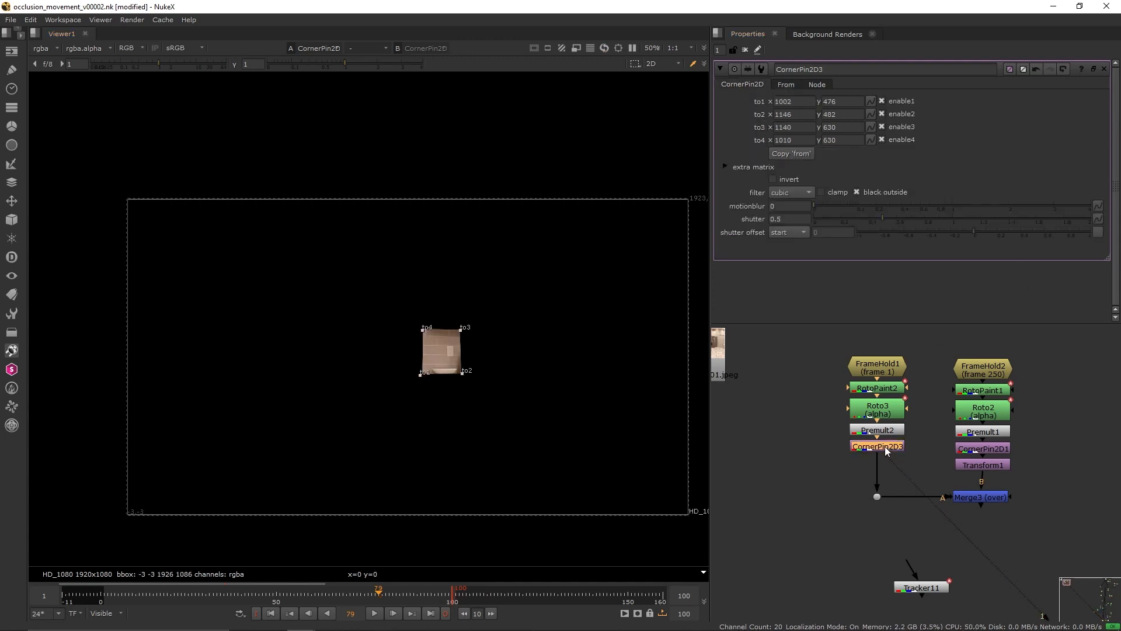
Step: Add a Transform below the CornerPin and move the frame 1 patch to line up with the tiles of the frame 250 image
{"action": "key", "text": "t"}
{"action": "left_click", "coordinate": [980, 496]}
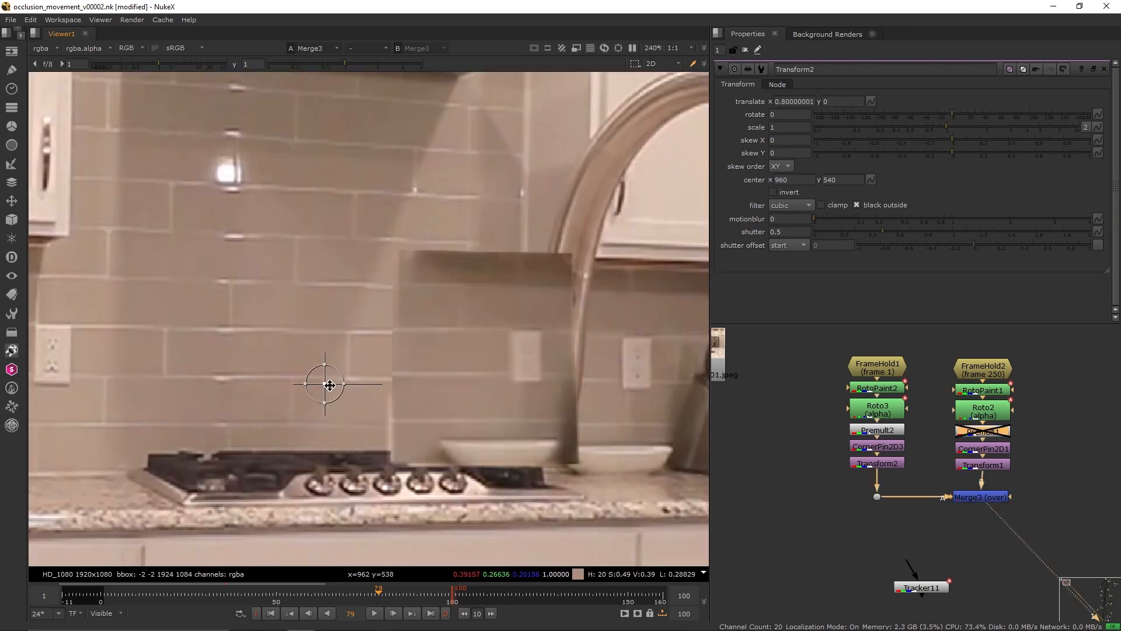
{"action": "left_click_drag", "start_coordinate": [325, 383], "coordinate": [436, 392]}
{"action": "middle_click_drag", "start_coordinate": [486, 392], "coordinate": [407, 381]}
{"action": "left_click_drag", "start_coordinate": [340, 379], "coordinate": [346, 378]}
Step: Nudge the CornerPin's to1 corner to 1003, 477 and its to4 corner to 1011, 631
{"action": "left_click_drag", "start_coordinate": [468, 185], "coordinate": [366, 507]}
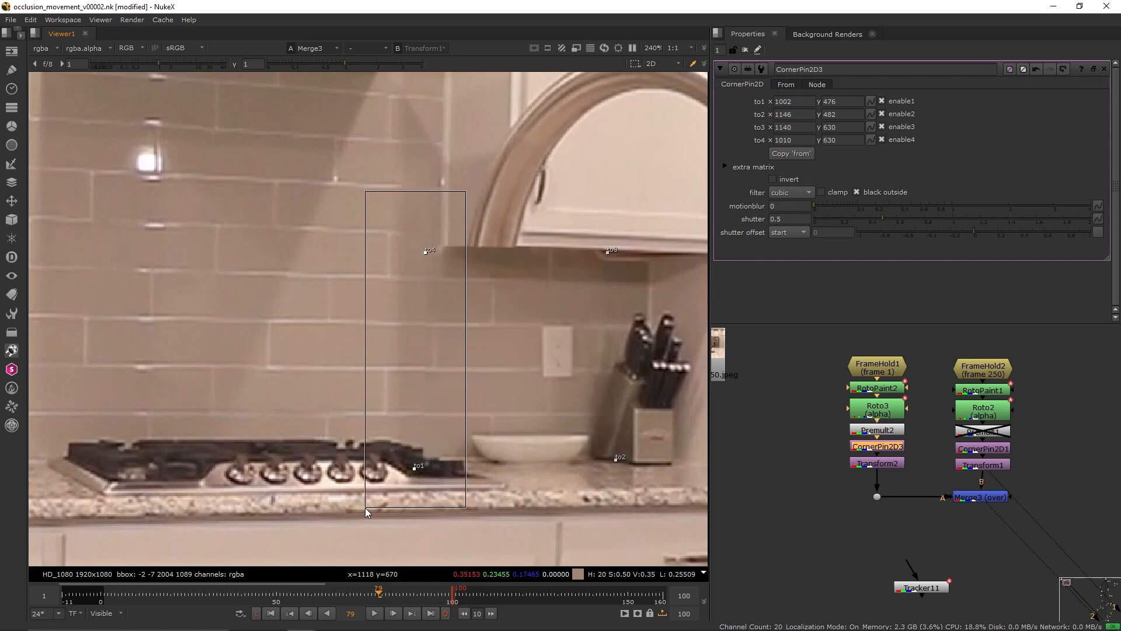
{"action": "key", "text": "2"}
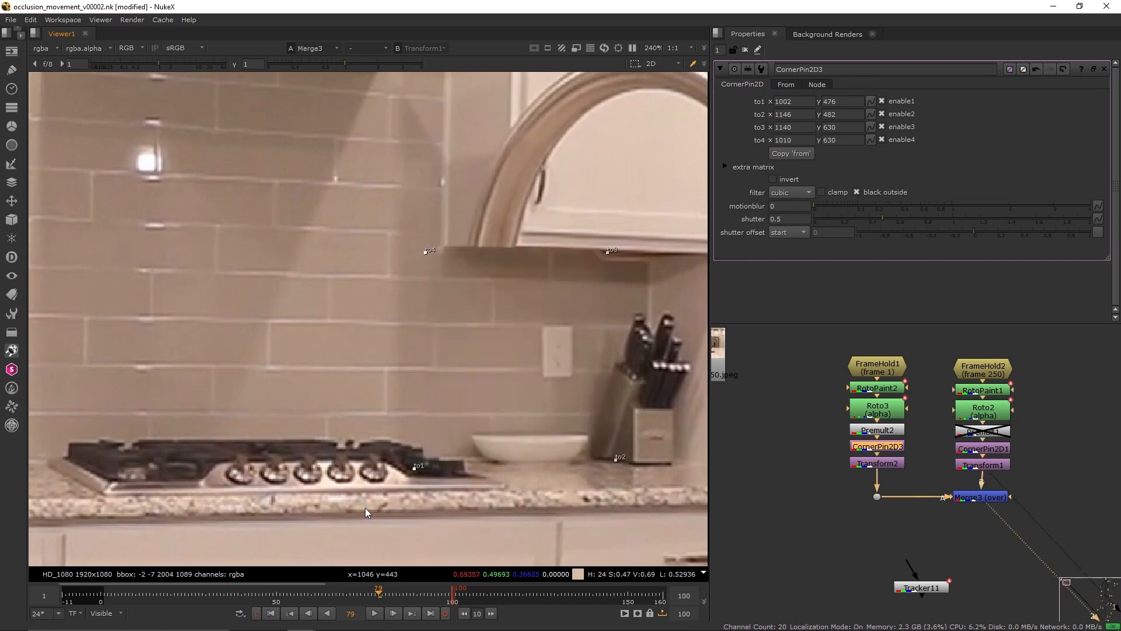
{"action": "key", "text": "KP_8"}
{"action": "key", "text": "1"}
{"action": "key", "text": "2"}
{"action": "key", "text": "KP_6"}
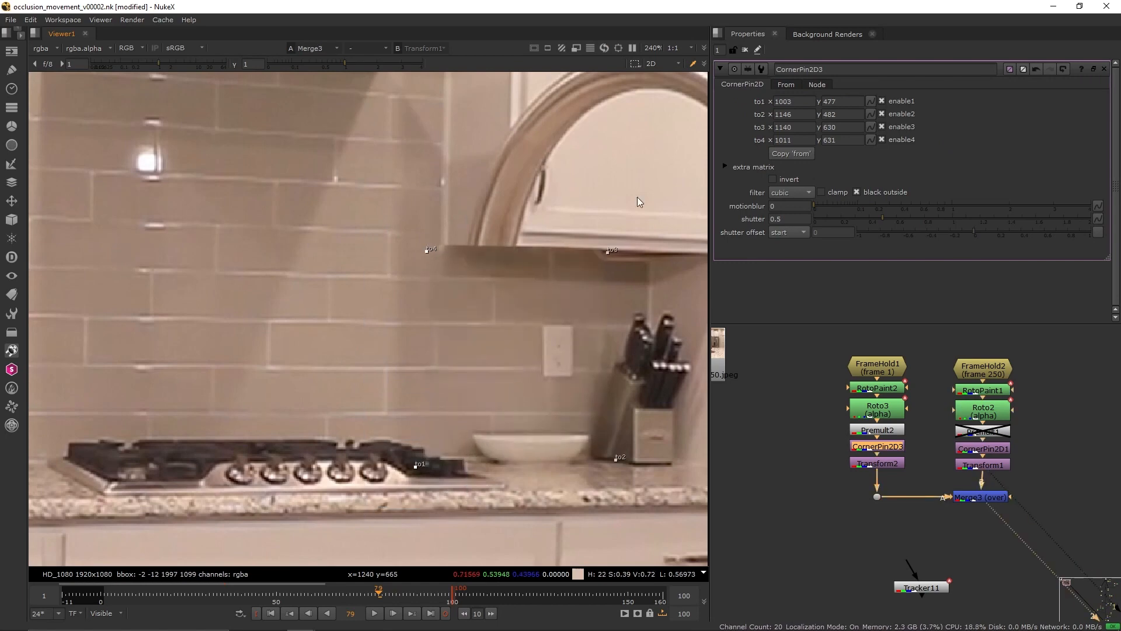
Step: Nudge the CornerPin's to2 and to3 corners two steps left and one step down, comparing against the underlying image
{"action": "left_click_drag", "start_coordinate": [646, 191], "coordinate": [569, 574]}
{"action": "key", "text": "KP_4"}
{"action": "key", "text": "KP_4"}
{"action": "key", "text": "KP_2"}
{"action": "key", "text": "1"}
{"action": "key", "text": "2"}
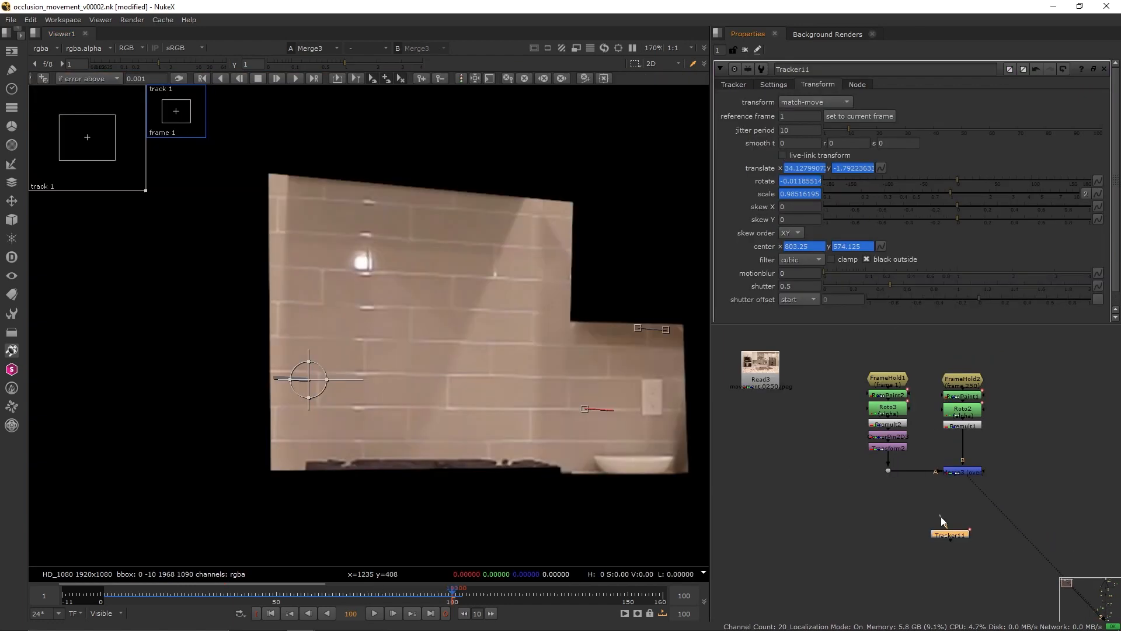
Step: Connect the tracker below the patch merge and merge the tracked patch over the original plate
{"action": "left_click_drag", "start_coordinate": [955, 477], "coordinate": [954, 472]}
{"action": "left_click_drag", "start_coordinate": [952, 534], "coordinate": [965, 533]}
{"action": "left_click", "coordinate": [759, 515]}
{"action": "key", "text": "m"}
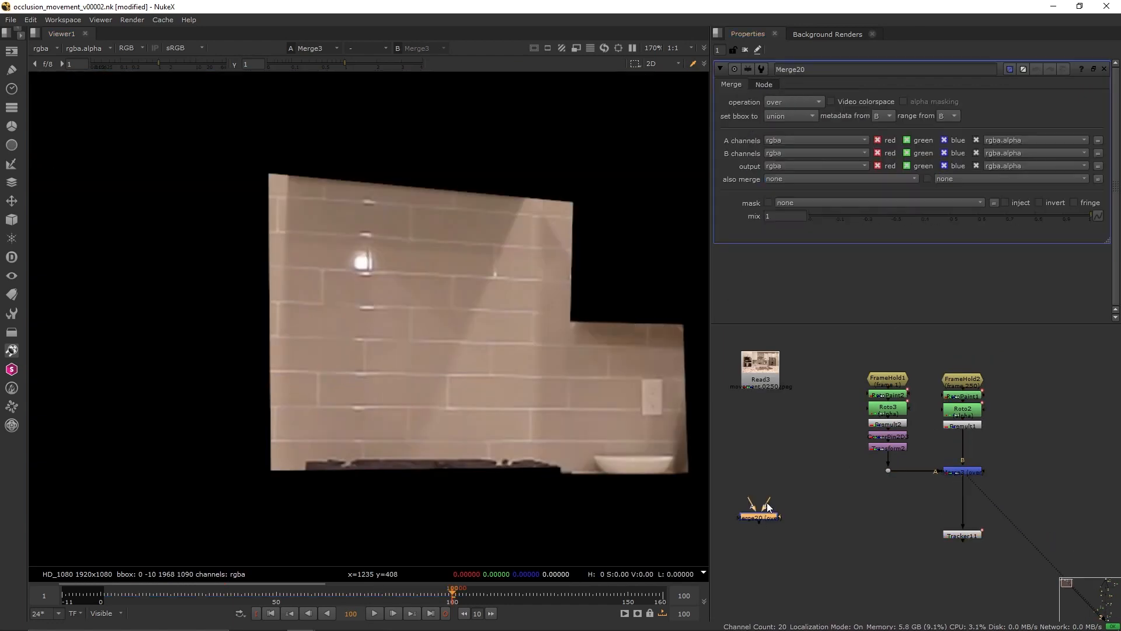
{"action": "mouse_move", "coordinate": [762, 517]}
{"action": "left_mouse_down"}
{"action": "mouse_move", "coordinate": [762, 550]}
{"action": "mouse_move", "coordinate": [761, 535]}
{"action": "left_mouse_up"}
{"action": "key", "text": "2"}
Step: Insert a Transform between the patch merge and the tracker and shift the patch left and slightly up to match the plate at frame 100
{"action": "left_click", "coordinate": [974, 473]}
{"action": "key", "text": "t"}
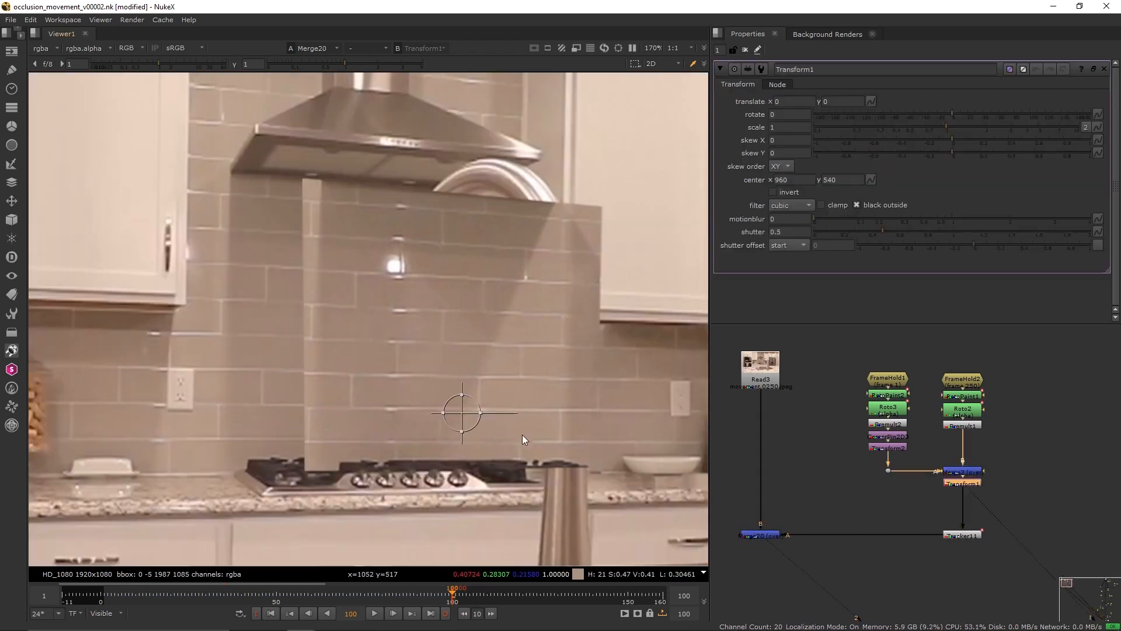
{"action": "key", "text": "Left"}
{"action": "key", "text": "Left"}
{"action": "key", "text": "Left"}
{"action": "key", "text": "Left"}
{"action": "key", "text": "Left"}
{"action": "key", "text": "Left"}
{"action": "key", "text": "Left"}
{"action": "key", "text": "Left"}
{"action": "key", "text": "Left"}
{"action": "key", "text": "Left"}
{"action": "key", "text": "Left"}
{"action": "key", "text": "Left"}
{"action": "key", "text": "Left"}
{"action": "key", "text": "Left"}
{"action": "key", "text": "Left"}
{"action": "key", "text": "Left"}
{"action": "key", "text": "Left"}
{"action": "key", "text": "Left"}
{"action": "key", "text": "Left"}
{"action": "key", "text": "Left"}
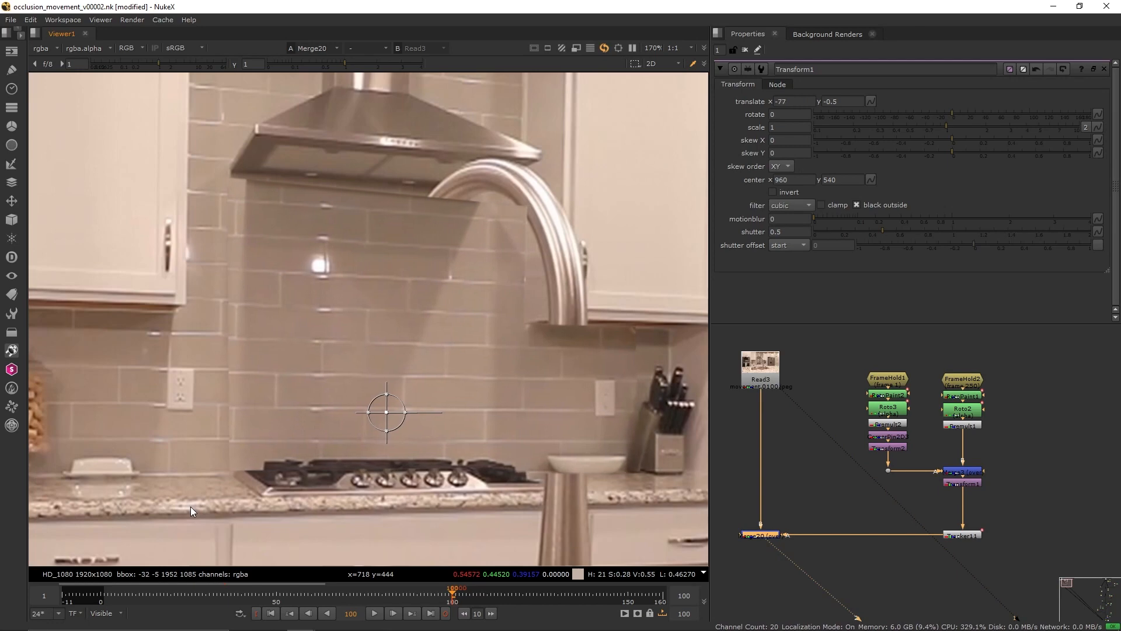
{"action": "key", "text": "Up"}
{"action": "key", "text": "Up"}
{"action": "key", "text": "Up"}
{"action": "key", "text": "Up"}
{"action": "key", "text": "Up"}
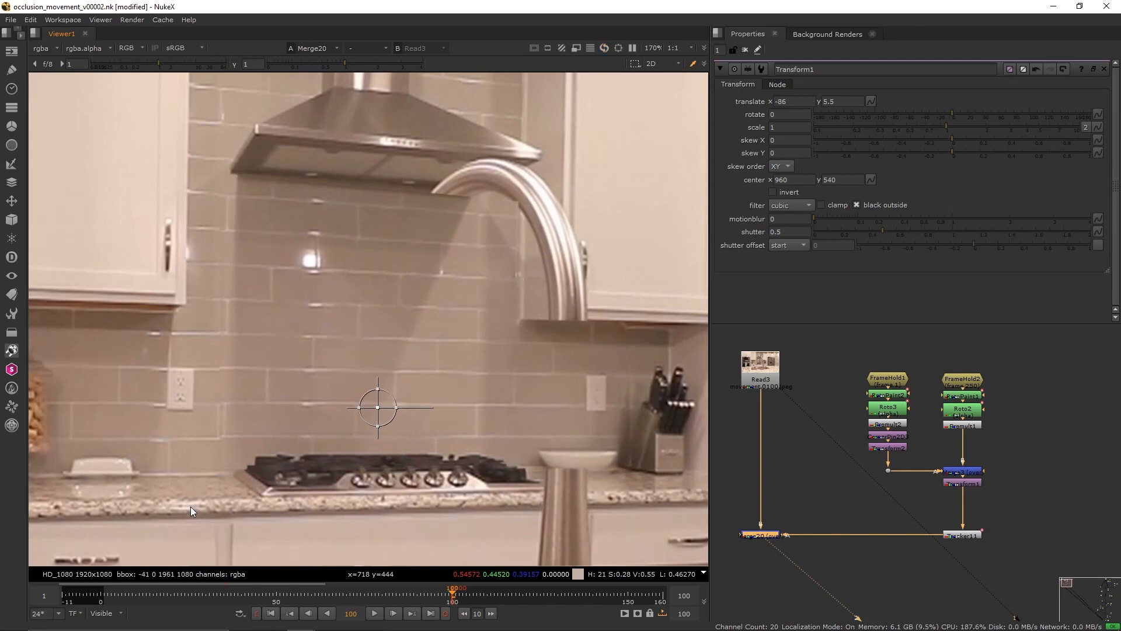
{"action": "key", "text": "Left"}
{"action": "key", "text": "Left"}
{"action": "key", "text": "Left"}
{"action": "key", "text": "Up"}
{"action": "key", "text": "Up"}
{"action": "key", "text": "Left"}
{"action": "key", "text": "Left"}
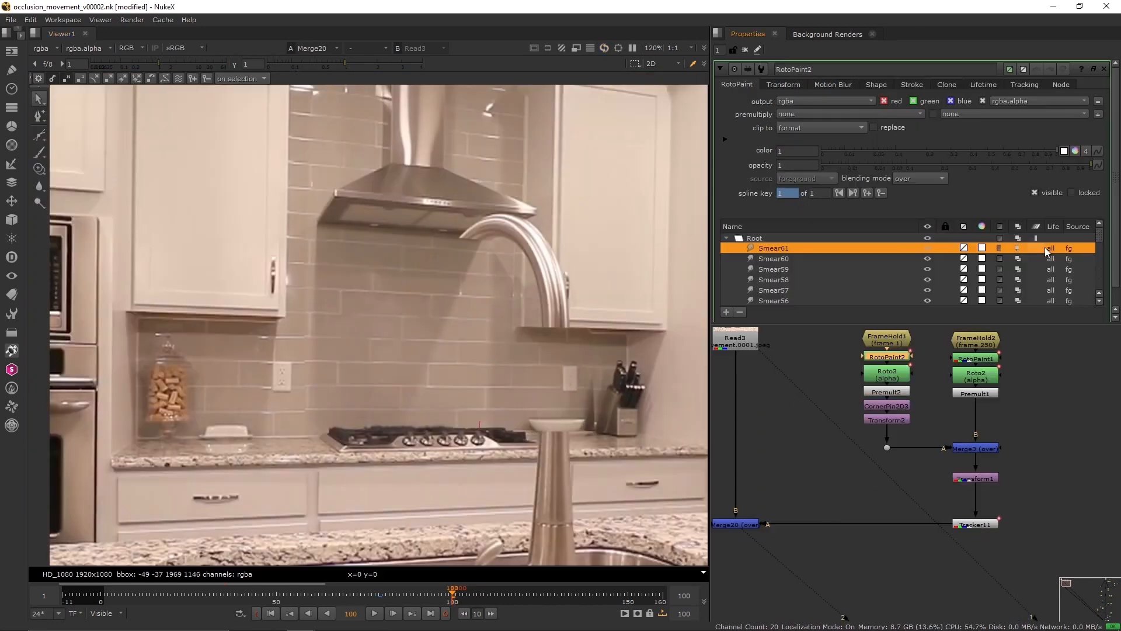
Step: Select every paint stroke in both RotoPaint nodes and set their lifetime to all frames
{"action": "left_click_drag", "start_coordinate": [1100, 244], "coordinate": [1101, 323]}
{"action": "left_click", "coordinate": [1048, 293], "text": "shift"}
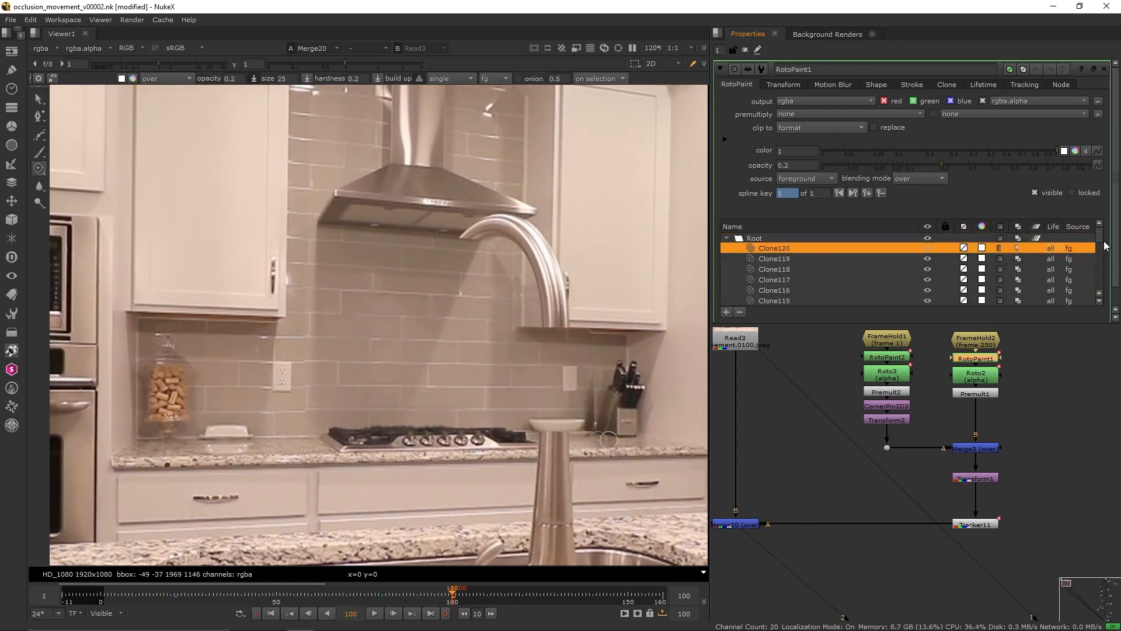
{"action": "left_click_drag", "start_coordinate": [1100, 239], "coordinate": [1079, 299]}
{"action": "left_click", "coordinate": [1049, 292], "text": "shift"}
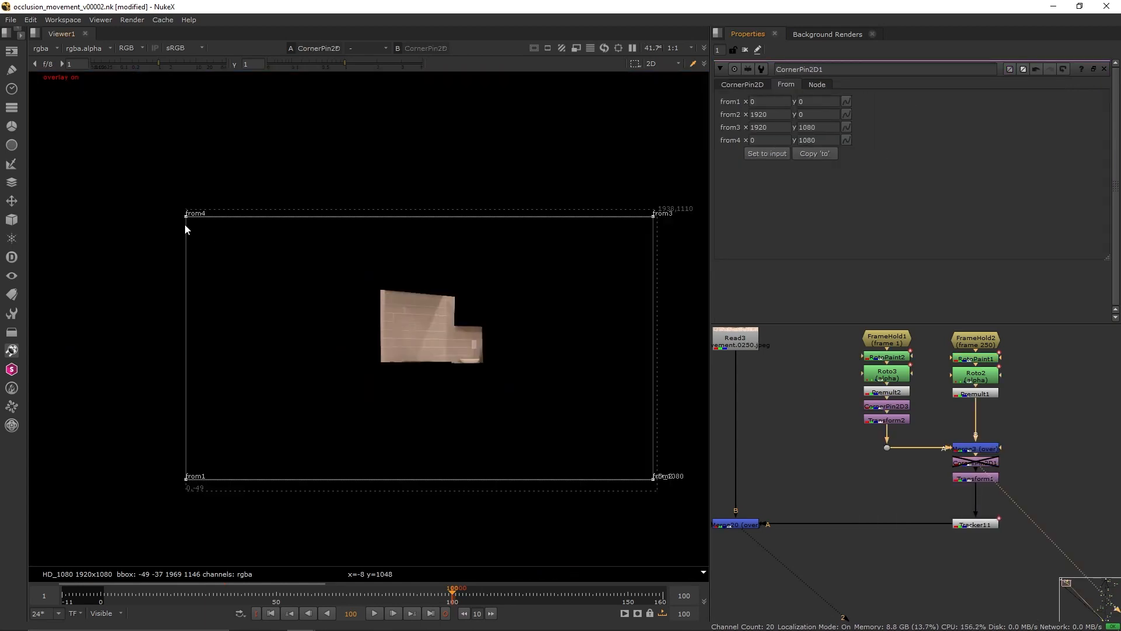
Step: Fit the CornerPin below the patch merge to the combined patch's corners and set keyframes on its to points at frame 100
{"action": "left_click_drag", "start_coordinate": [187, 217], "coordinate": [377, 289]}
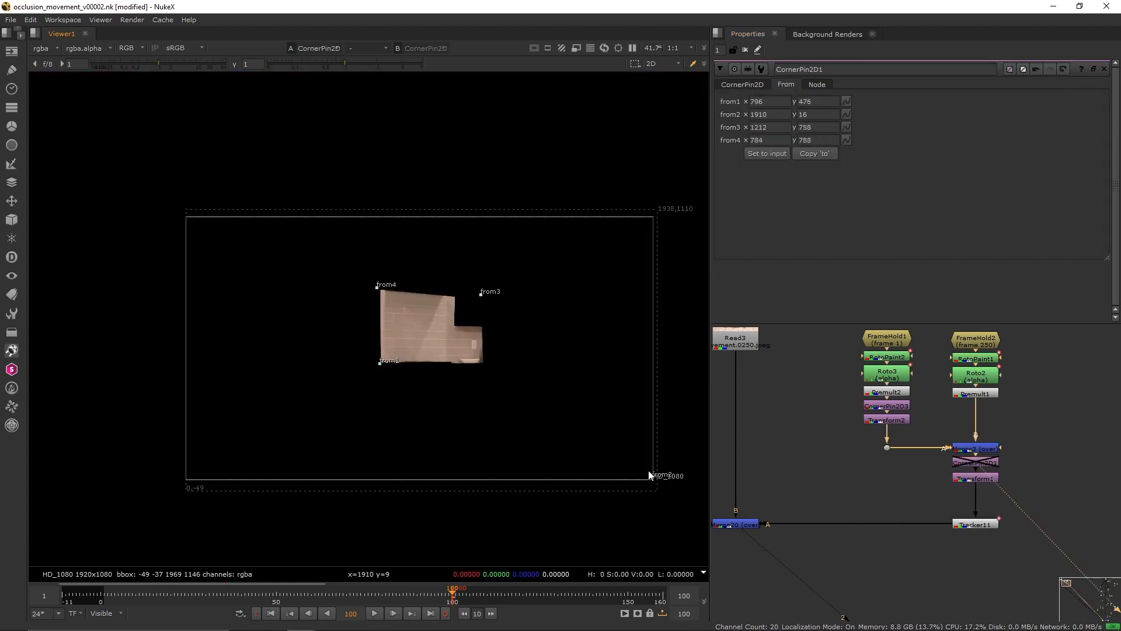
{"action": "left_click", "coordinate": [742, 84]}
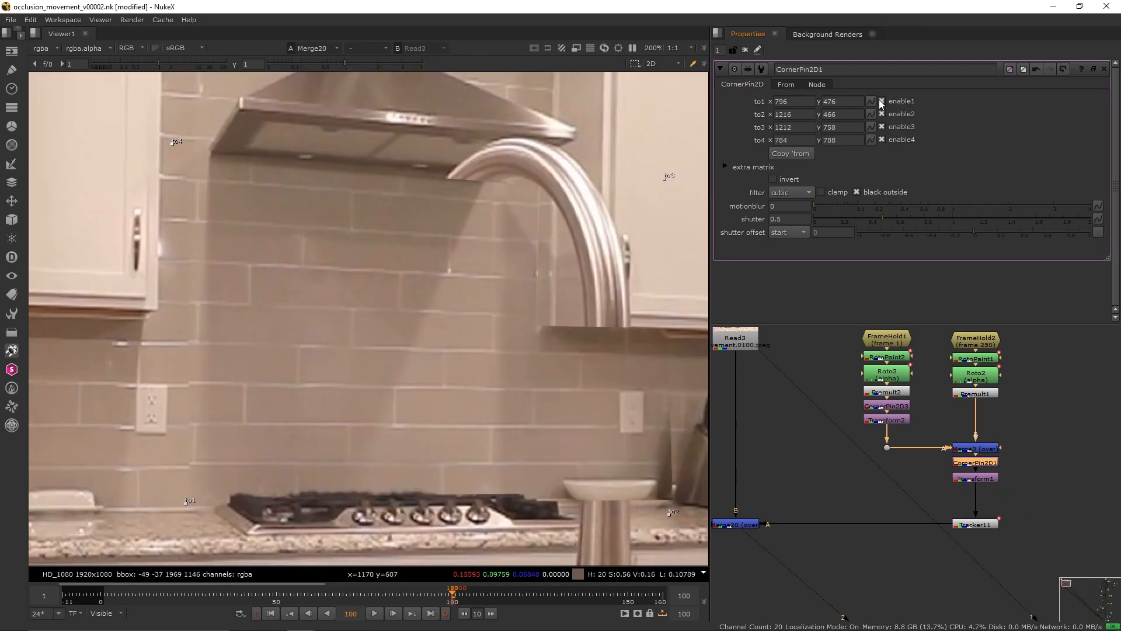
{"action": "left_click", "coordinate": [870, 101]}
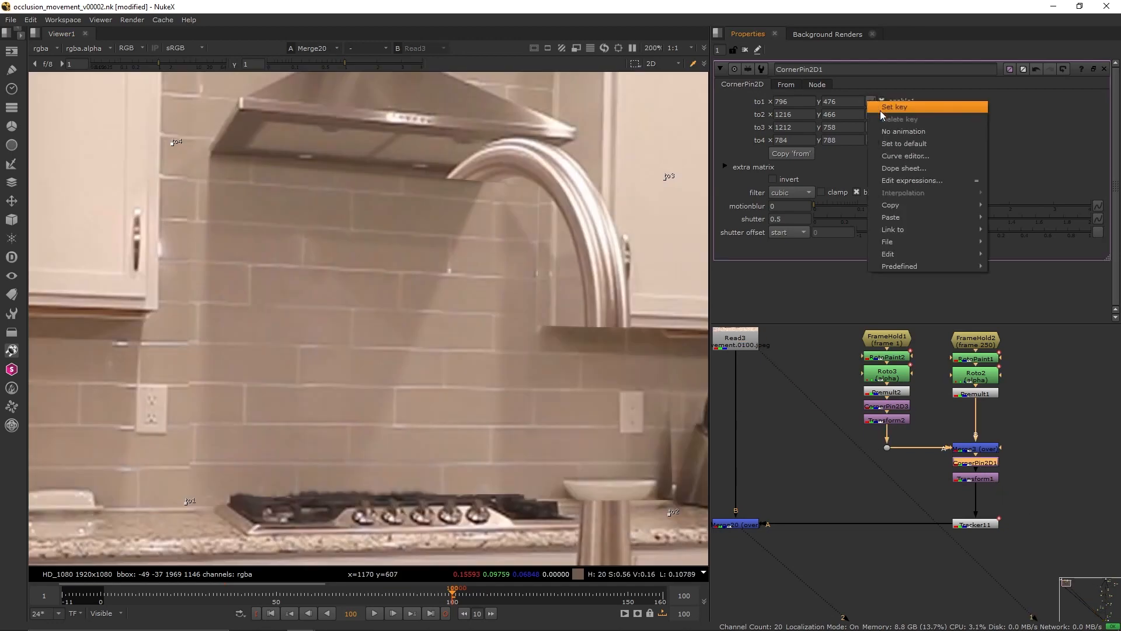
{"action": "left_click", "coordinate": [881, 119]}
{"action": "left_click", "coordinate": [870, 126]}
{"action": "left_click", "coordinate": [880, 145]}
{"action": "left_click", "coordinate": [870, 140]}
{"action": "left_click", "coordinate": [881, 158]}
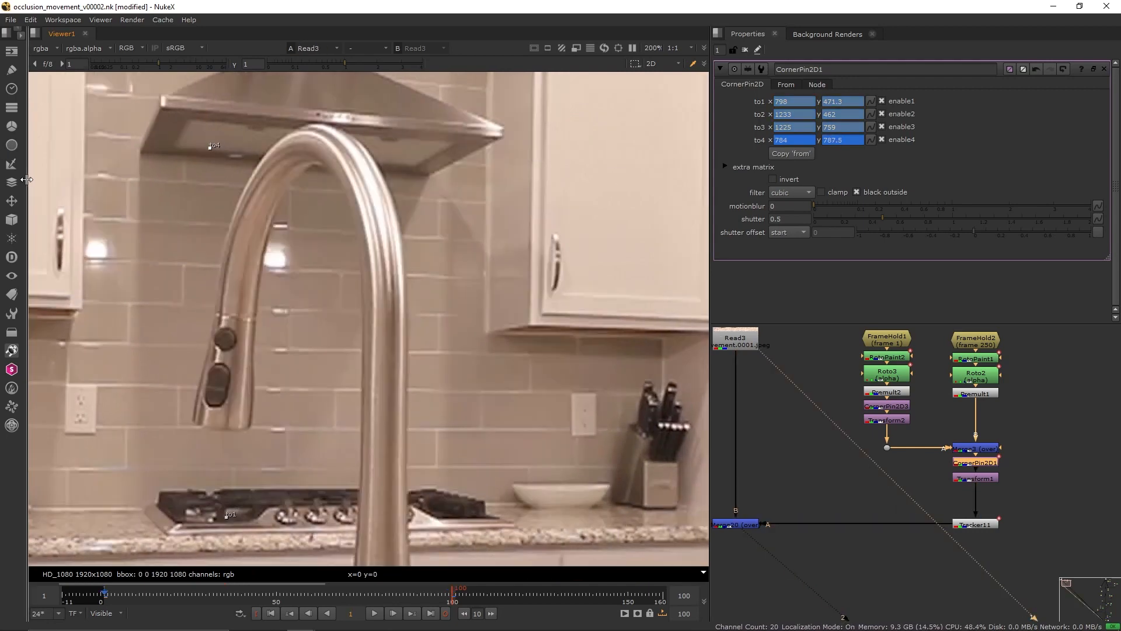
Step: Play through the shot to check how the tracked wall patch follows the original plate
{"action": "left_click", "coordinate": [374, 613]}
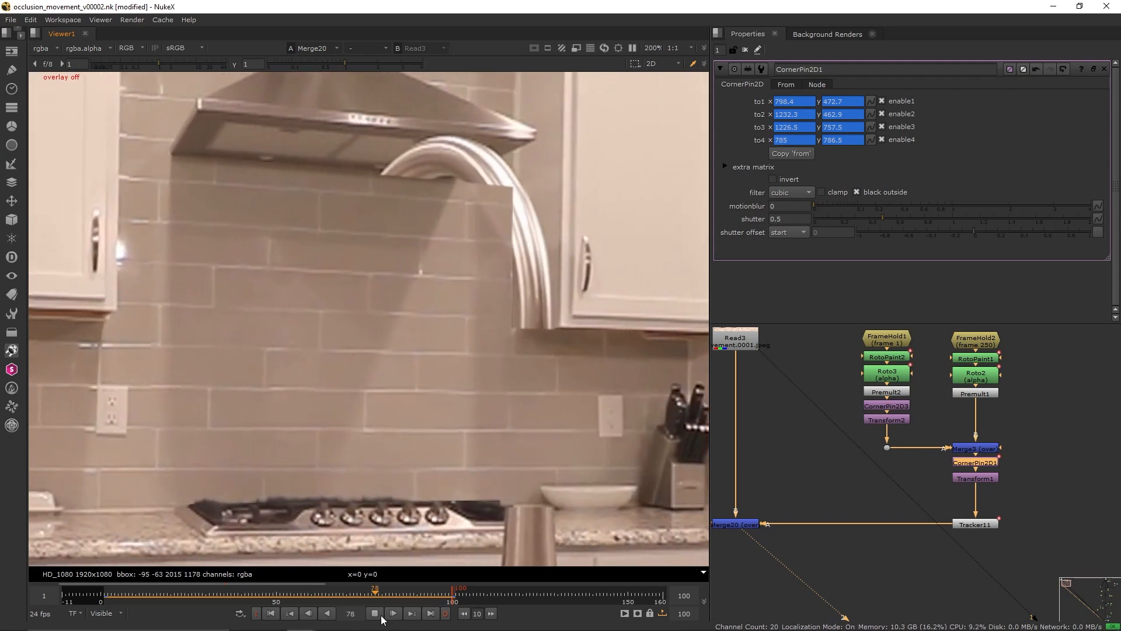
{"action": "left_click", "coordinate": [375, 613]}
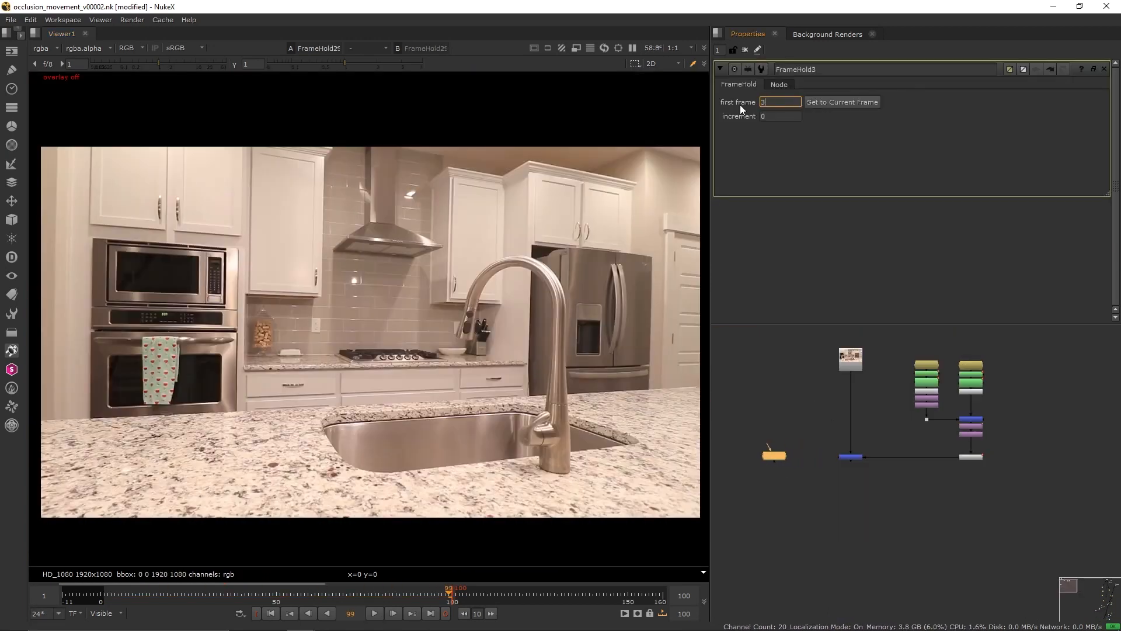
Step: Set the new FrameHold to frame 350 and the lifetime of every clone stroke in its RotoPaint to all frames
{"action": "type", "text": "50"}
{"action": "left_click_drag", "start_coordinate": [769, 445], "coordinate": [791, 411]}
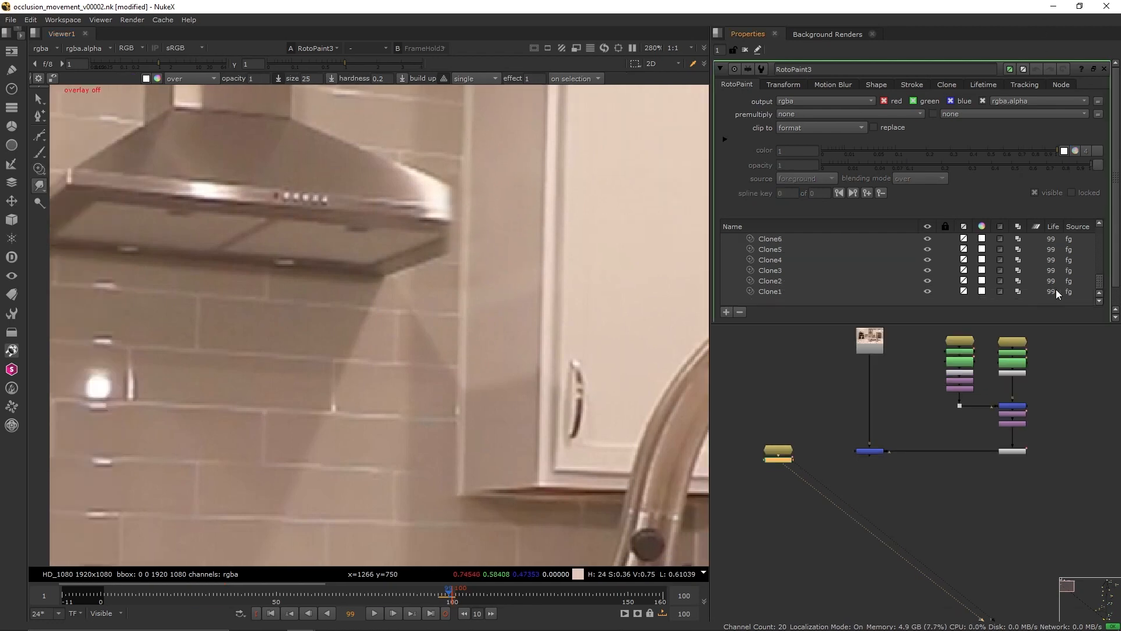
{"action": "key", "text": "ctrl+a"}
{"action": "left_click", "coordinate": [1053, 289]}
{"action": "left_click", "coordinate": [1055, 274]}
Step: Draw a four-point roto around the side panel of the cabinet beside the range hood and add a Premult below it
{"action": "scroll", "coordinate": [817, 444], "scroll_direction": "up", "scroll_amount": 3}
{"action": "key", "text": "o"}
{"action": "left_click", "coordinate": [463, 148]}
{"action": "left_click", "coordinate": [456, 493]}
{"action": "left_click", "coordinate": [538, 486]}
{"action": "left_click", "coordinate": [546, 147]}
{"action": "left_click", "coordinate": [462, 149]}
{"action": "key", "text": "Tab"}
{"action": "type", "text": "premult"}
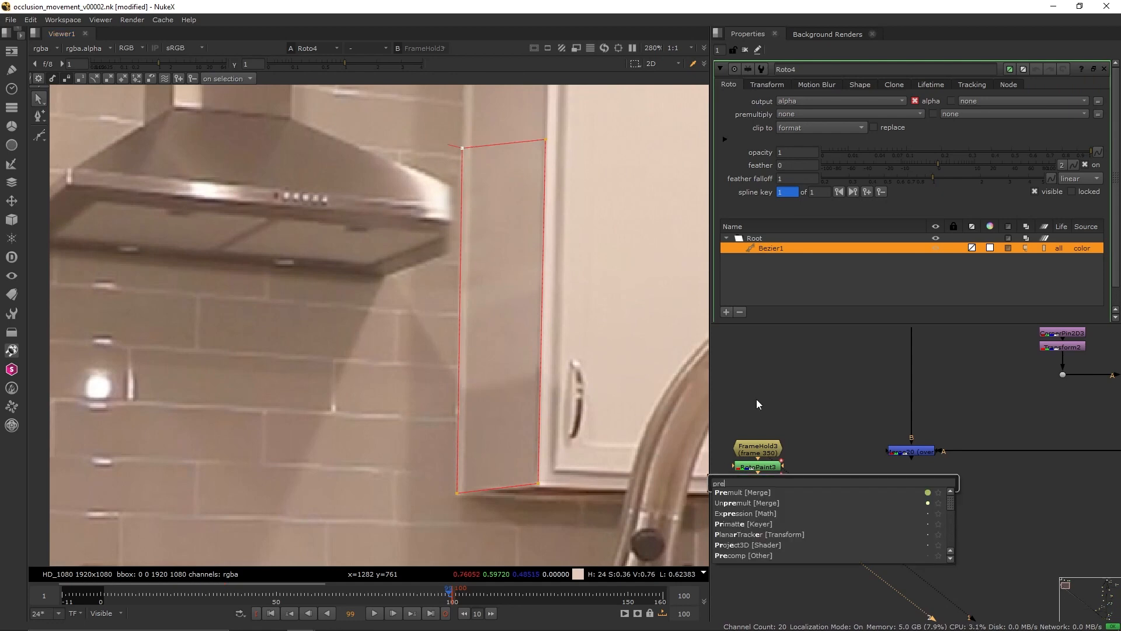
{"action": "key", "text": "Return"}
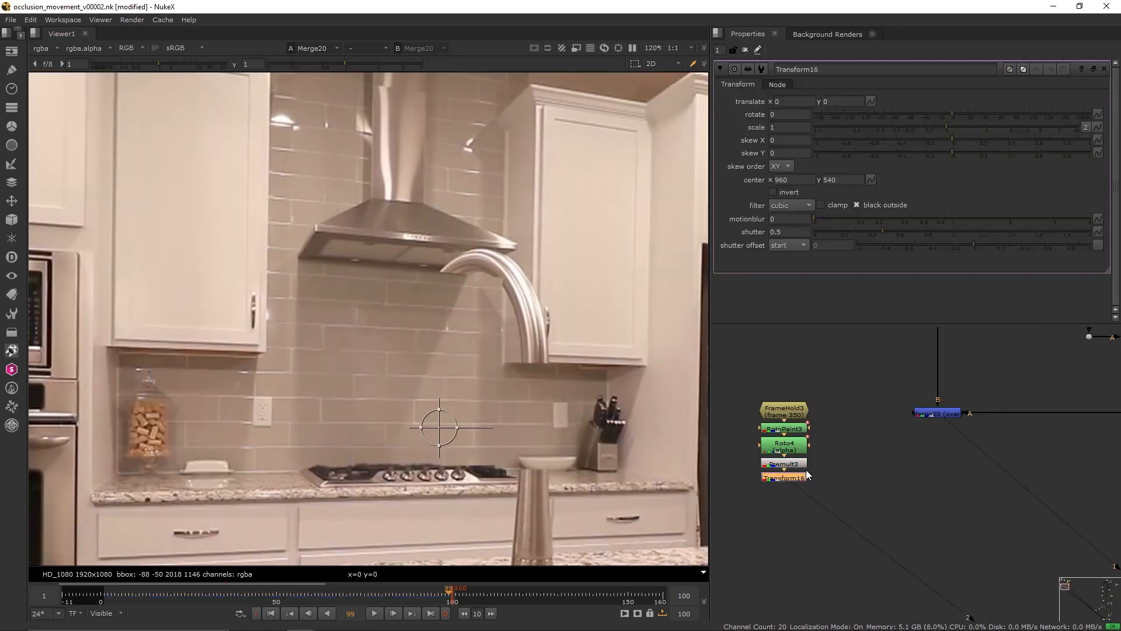
Step: Add a Merge below the wall patch merge and connect the tracked cabinet side patch over the plate
{"action": "scroll", "coordinate": [811, 481], "scroll_direction": "down", "scroll_amount": 2}
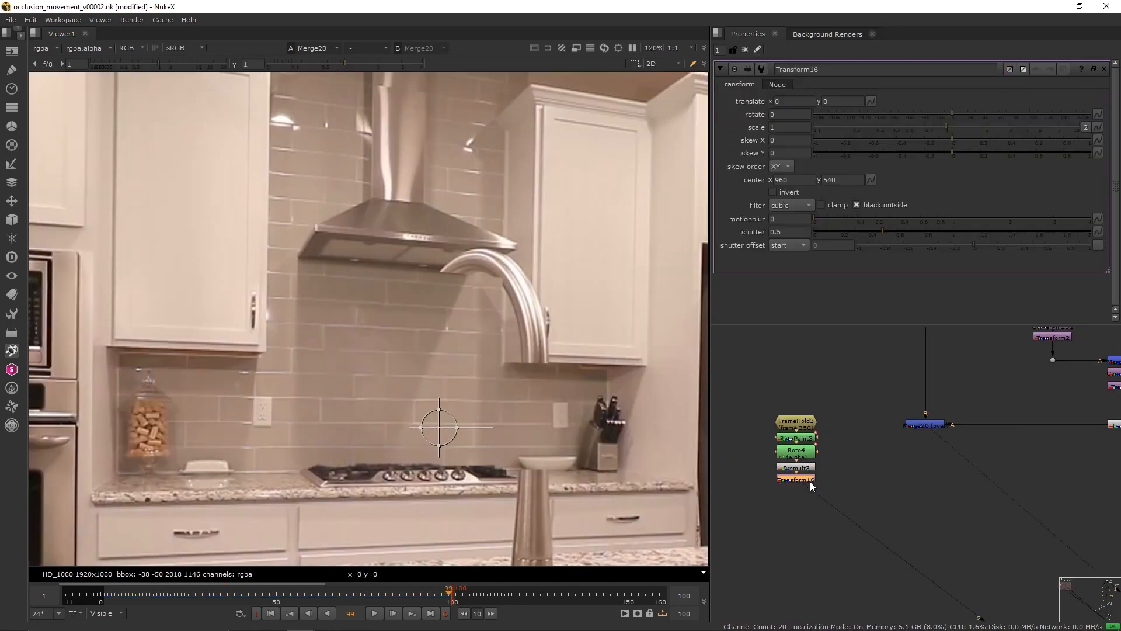
{"action": "key", "text": "m"}
{"action": "left_click_drag", "start_coordinate": [914, 490], "coordinate": [923, 453]}
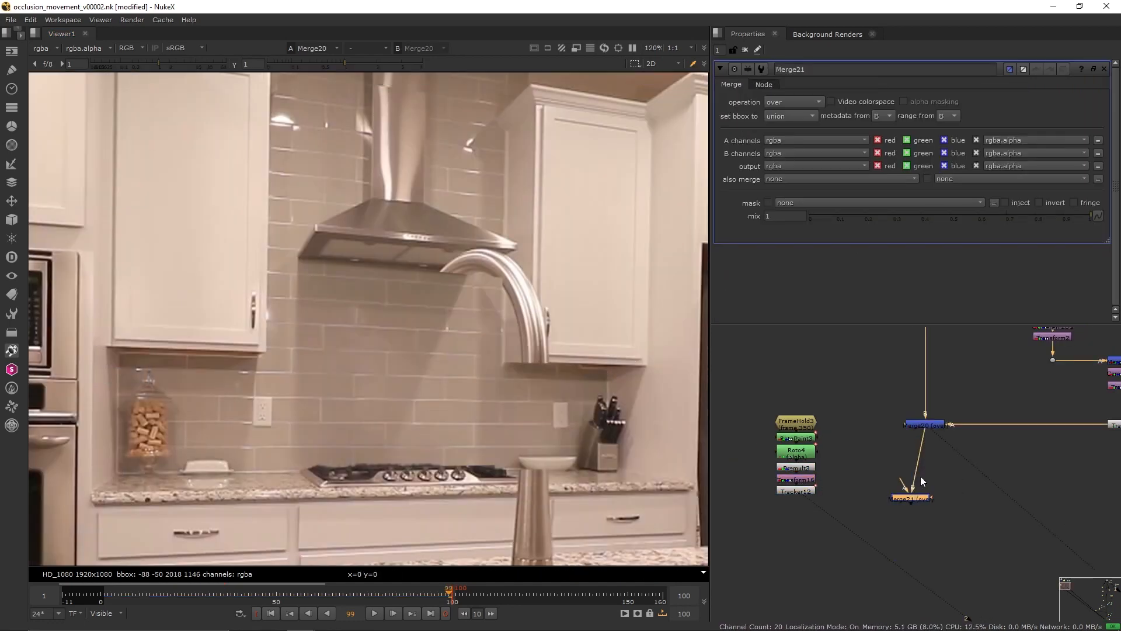
{"action": "left_click_drag", "start_coordinate": [918, 499], "coordinate": [932, 494]}
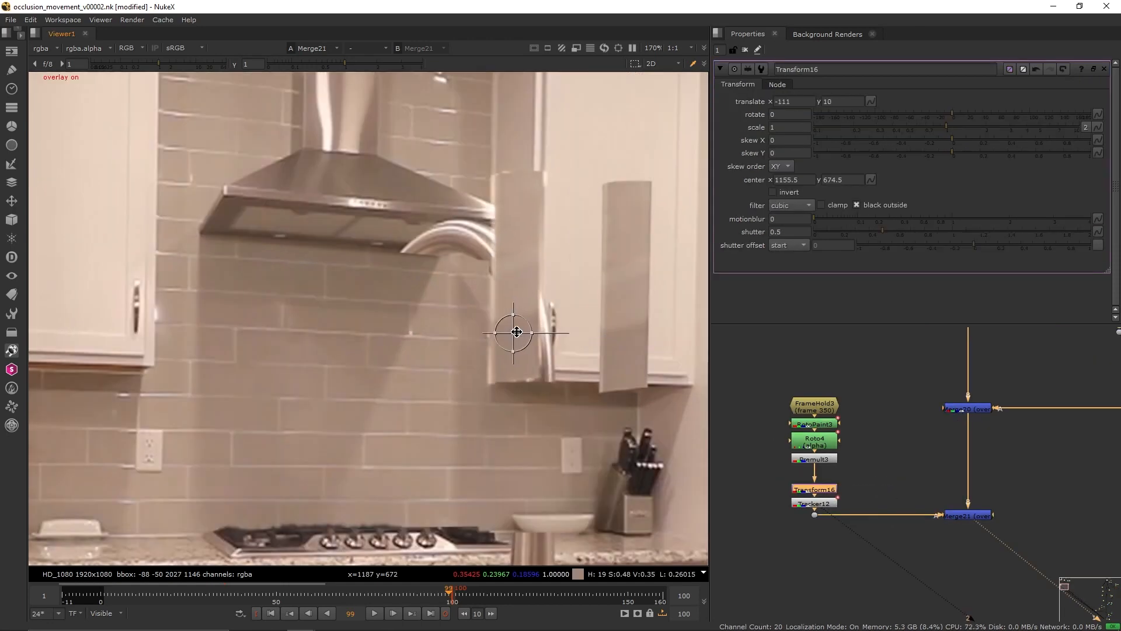
Step: Compare the cabinet side patch with the original plate and nudge it with the Transform to line it up
{"action": "scroll", "coordinate": [530, 328], "scroll_direction": "up", "scroll_amount": 3}
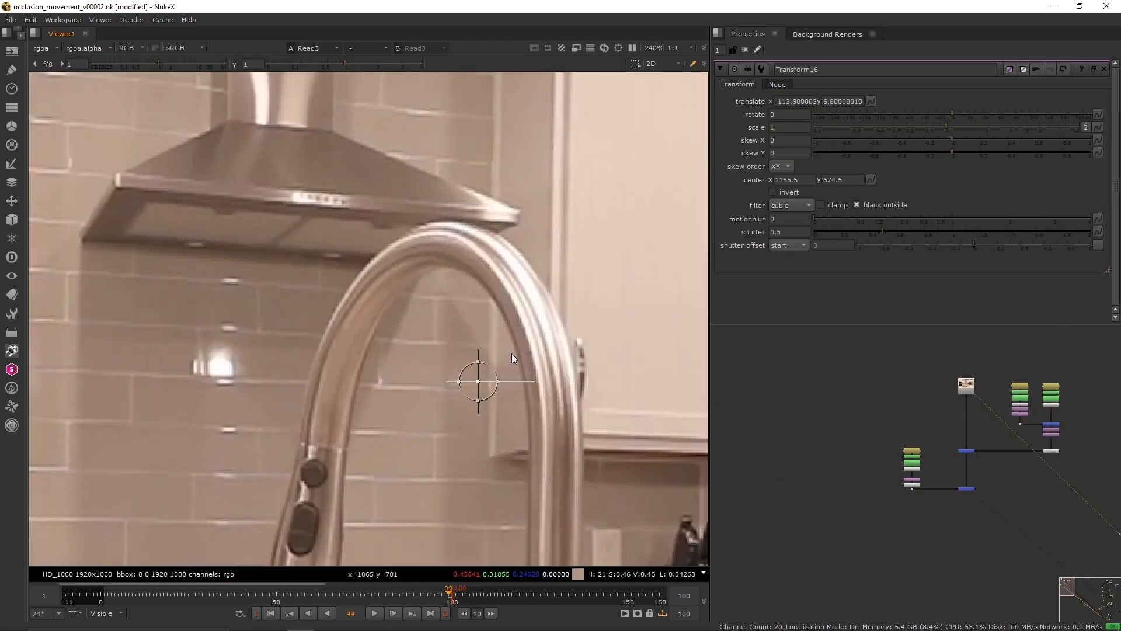
{"action": "key", "text": "2"}
{"action": "left_click_drag", "start_coordinate": [521, 382], "coordinate": [526, 382]}
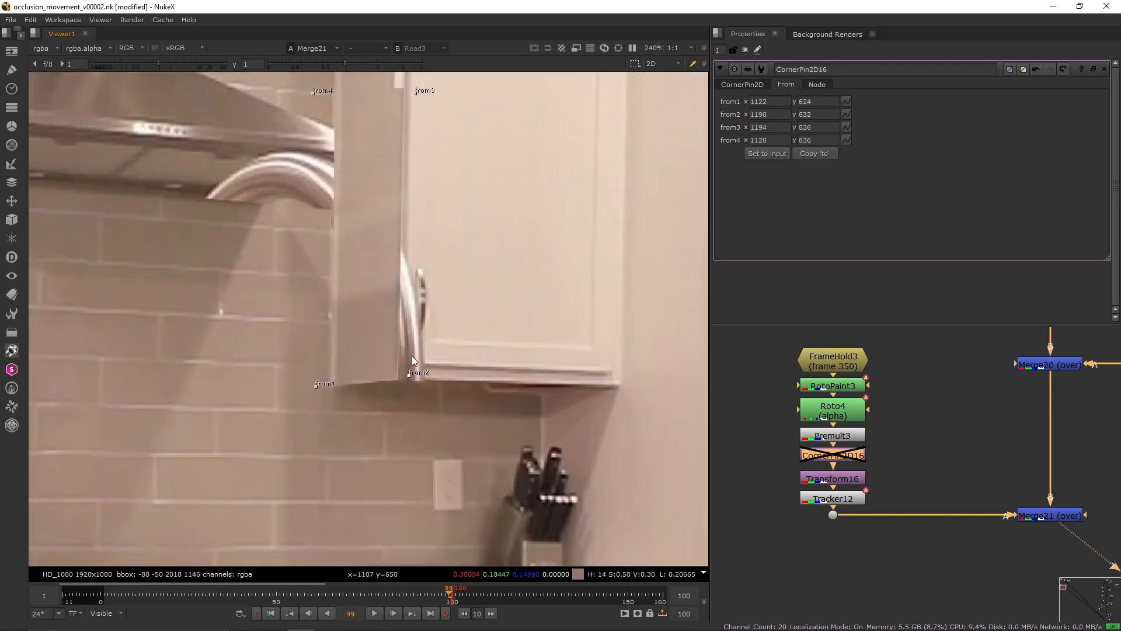
Step: Keyframe the cabinet side CornerPin's to points and fit them to the plate at frames 100 and 1, then play it back
{"action": "left_click", "coordinate": [870, 114]}
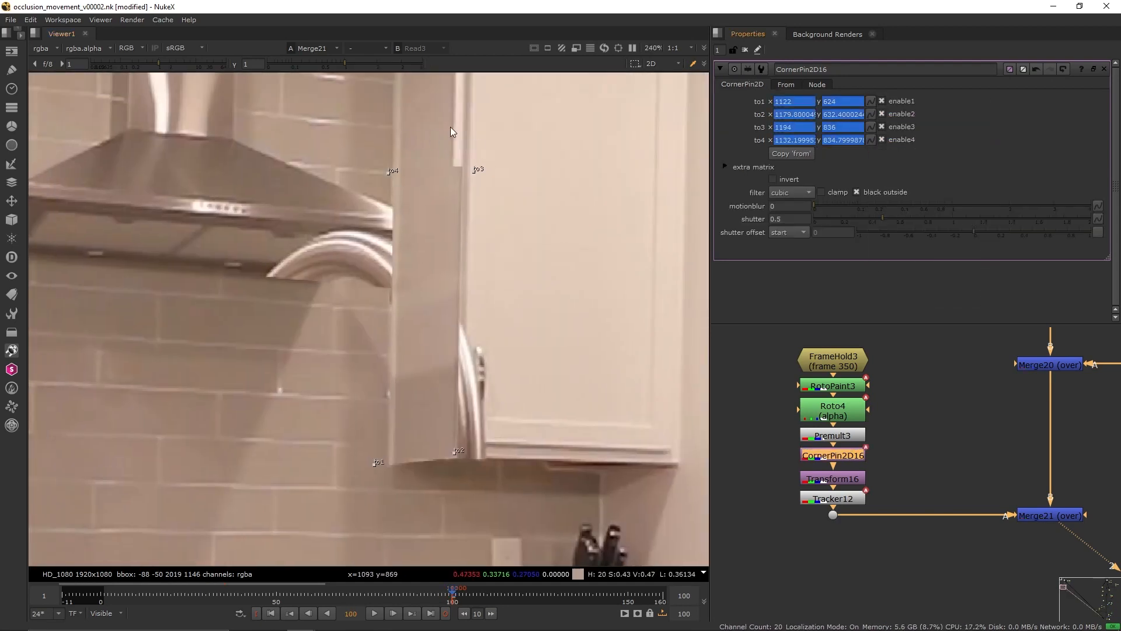
{"action": "key", "text": "1"}
{"action": "key", "text": "2"}
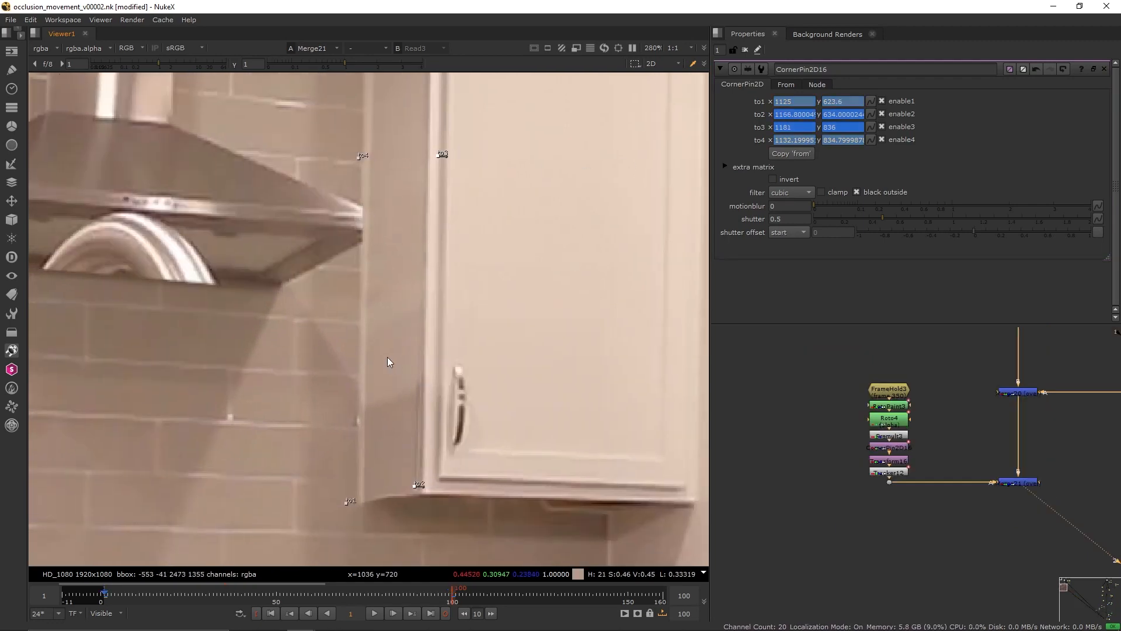
{"action": "key", "text": "l"}
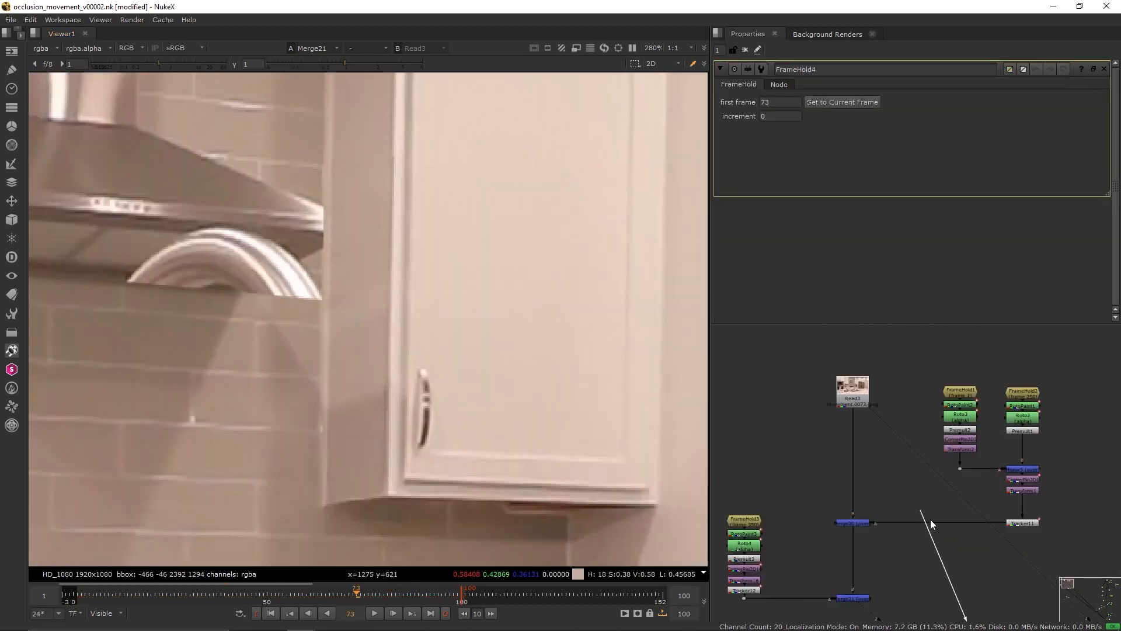
Step: Roto the cabinet door on the frame 73 hold and add a Premult and a CornerPin below it
{"action": "scroll", "coordinate": [924, 489], "scroll_direction": "up", "scroll_amount": 3}
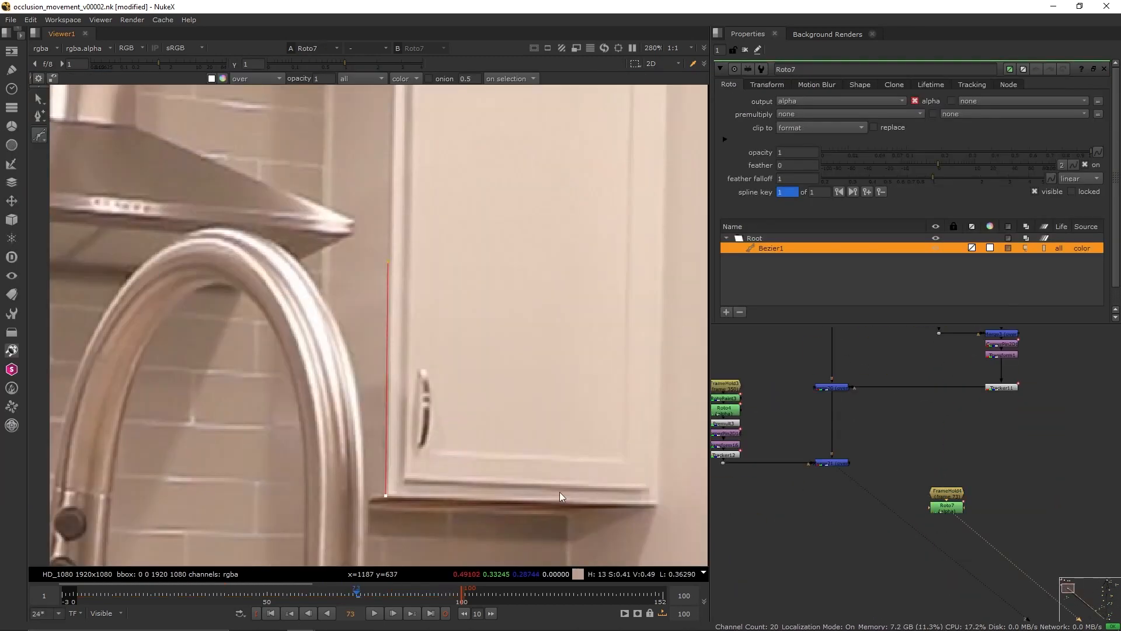
{"action": "key", "text": "Tab"}
{"action": "type", "text": "PRE"}
{"action": "left_click", "coordinate": [913, 517]}
{"action": "key", "text": "Tab"}
{"action": "type", "text": "COR"}
{"action": "left_click", "coordinate": [932, 527]}
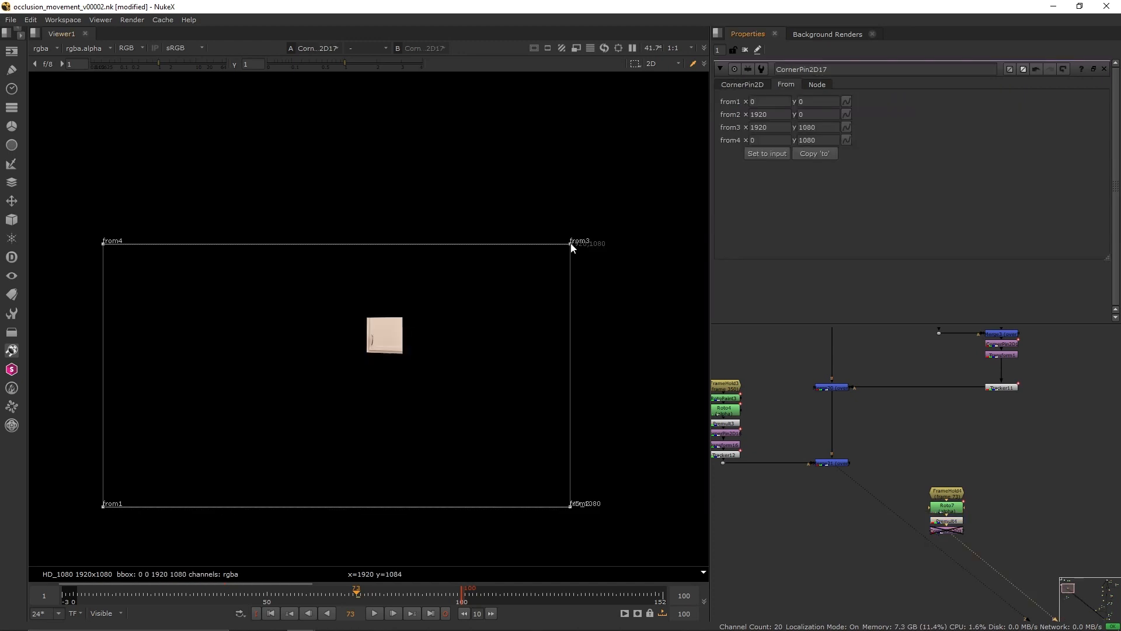
Step: Fit the CornerPin's from points to the door patch's corners and keyframe all four matching to points at frame 73
{"action": "left_click_drag", "start_coordinate": [102, 507], "coordinate": [364, 354]}
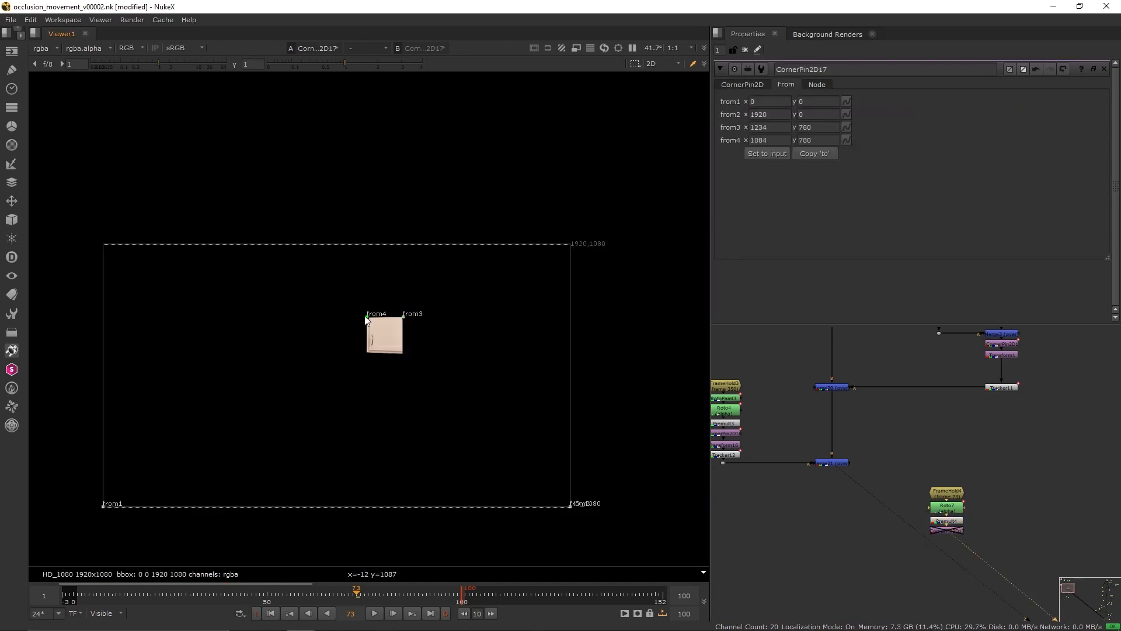
{"action": "left_click", "coordinate": [870, 100]}
{"action": "left_click", "coordinate": [873, 107]}
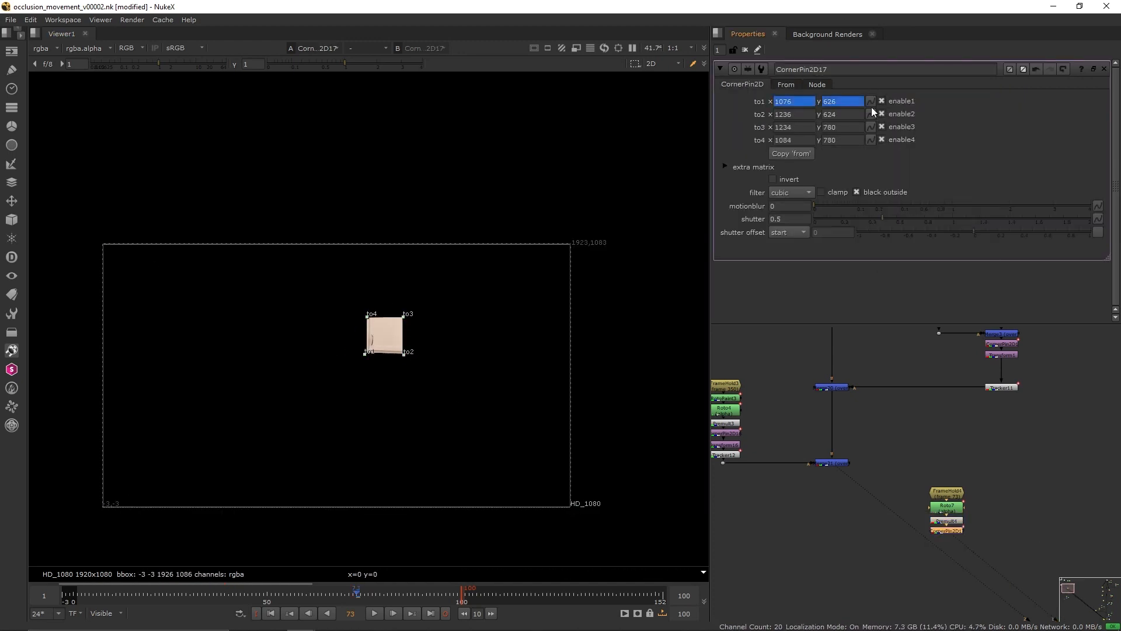
{"action": "left_click", "coordinate": [869, 114]}
{"action": "left_click", "coordinate": [872, 121]}
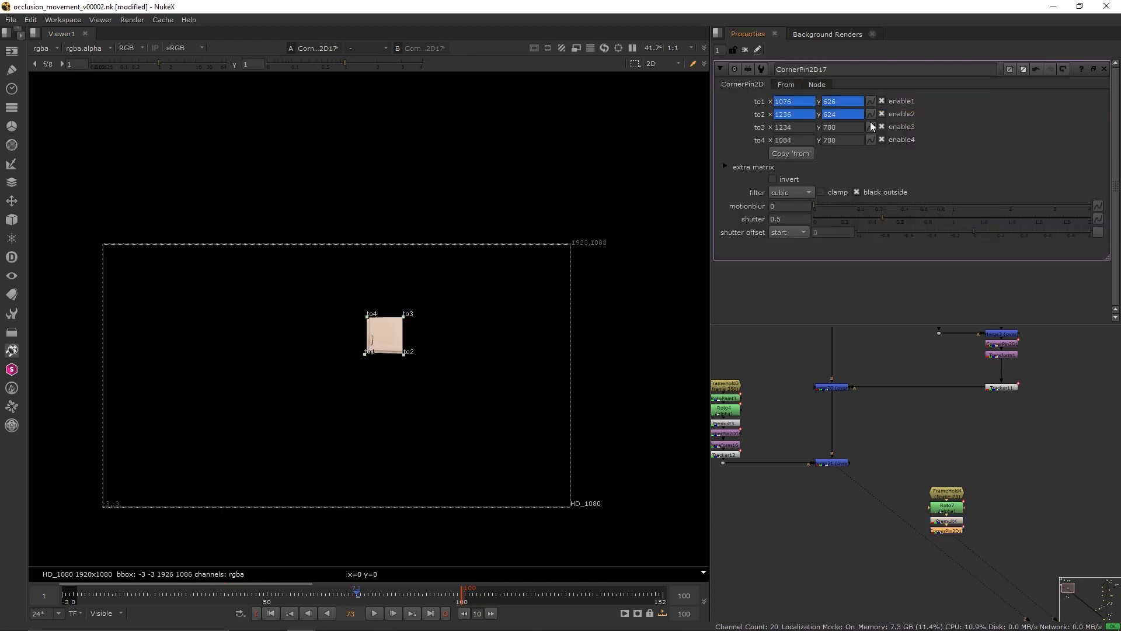
{"action": "left_click", "coordinate": [870, 126]}
{"action": "left_click", "coordinate": [873, 134]}
{"action": "left_click", "coordinate": [869, 138]}
{"action": "left_click", "coordinate": [873, 145]}
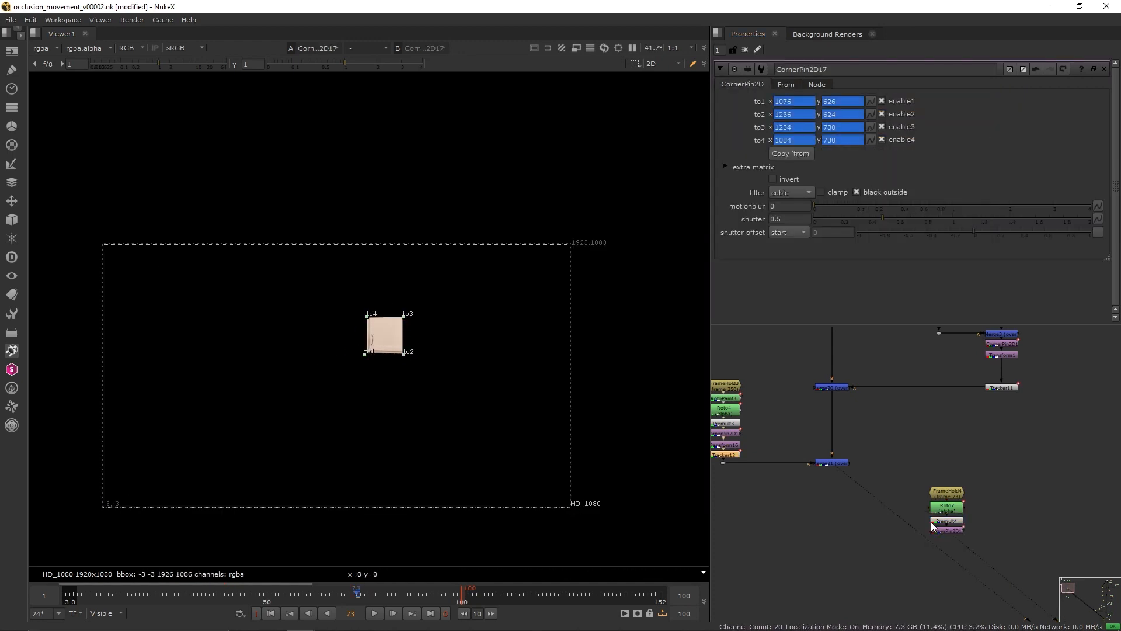
Step: Paste the tracker below the door CornerPin with reference frame 73 and merge the door patch over the plate
{"action": "left_click", "coordinate": [933, 530]}
{"action": "key", "text": "ctrl+v"}
{"action": "key", "text": "1"}
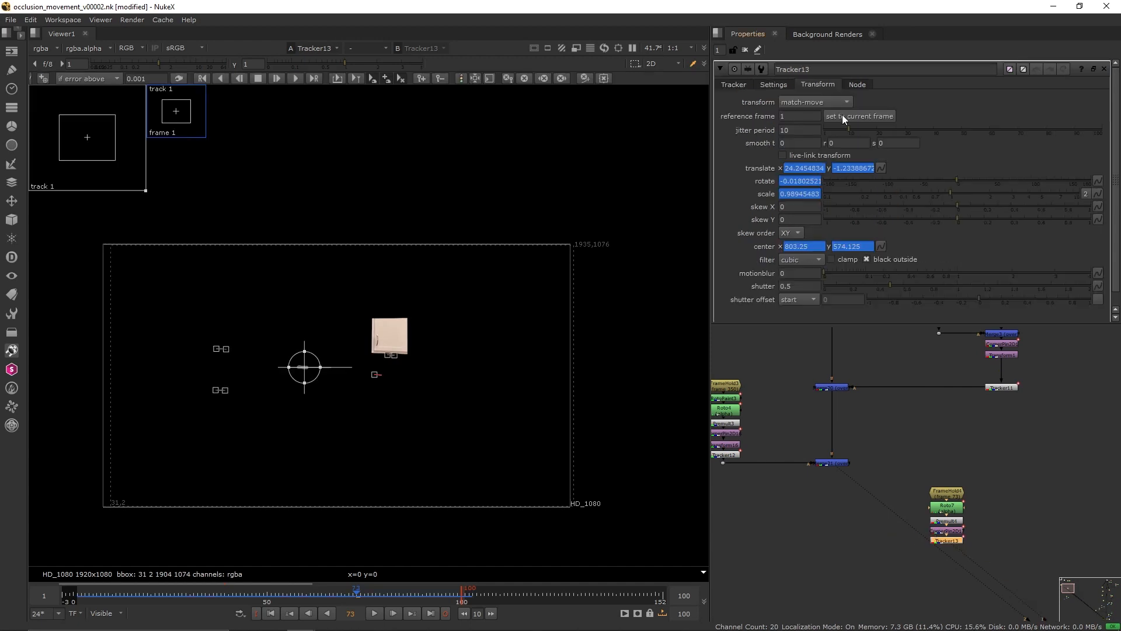
{"action": "left_click", "coordinate": [843, 116]}
{"action": "key", "text": "m"}
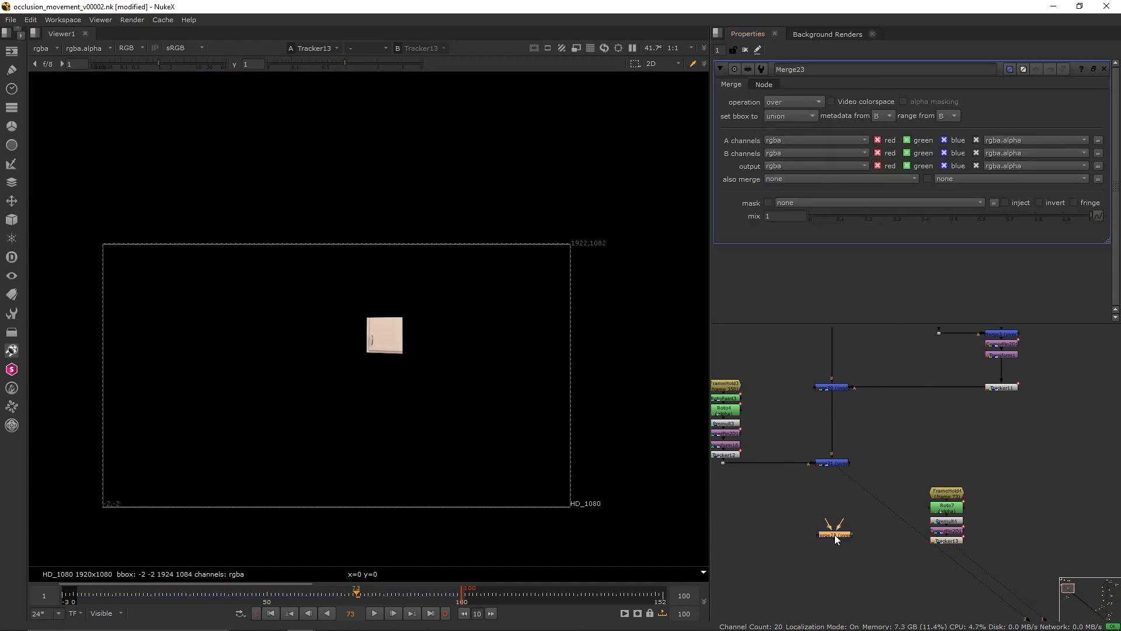
{"action": "left_click_drag", "start_coordinate": [837, 466], "coordinate": [836, 464]}
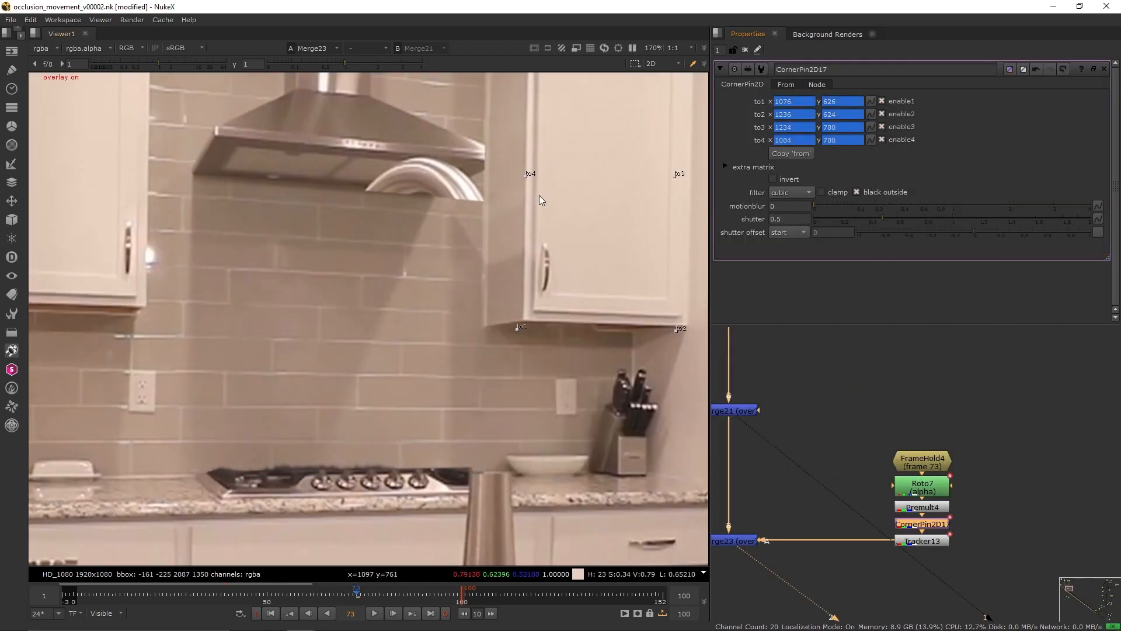
Step: Match the door CornerPin to the plate at frame 100 with to1 x 1077.3, to2 x 1237, to3 x 1235 and to4 x 1085.3
{"action": "left_click_drag", "start_coordinate": [416, 589], "coordinate": [460, 595]}
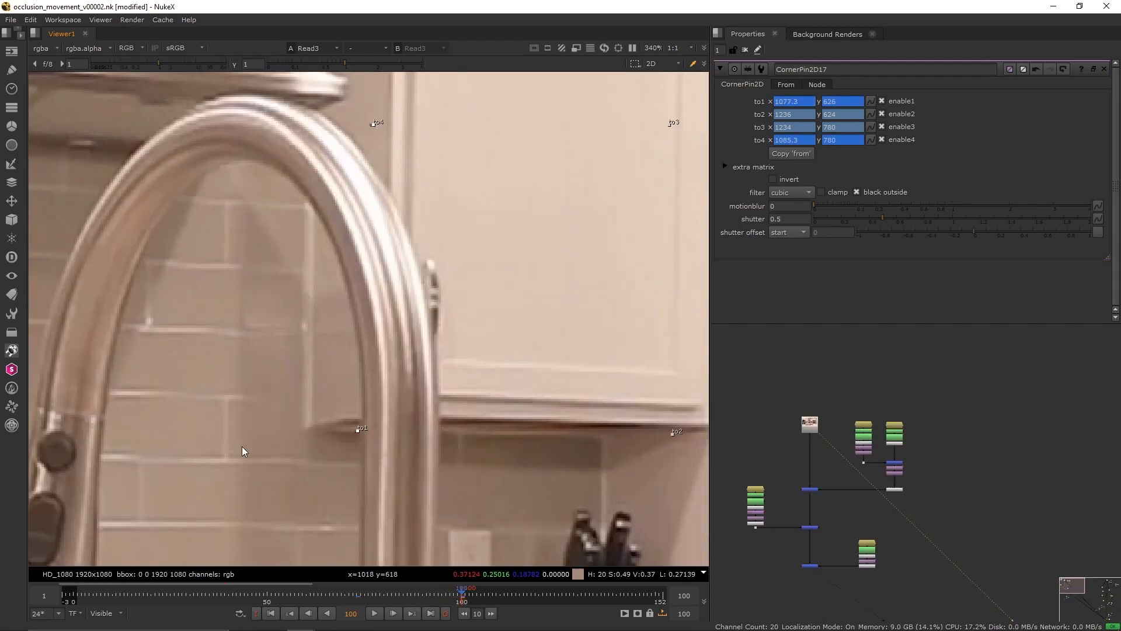
{"action": "key", "text": "1"}
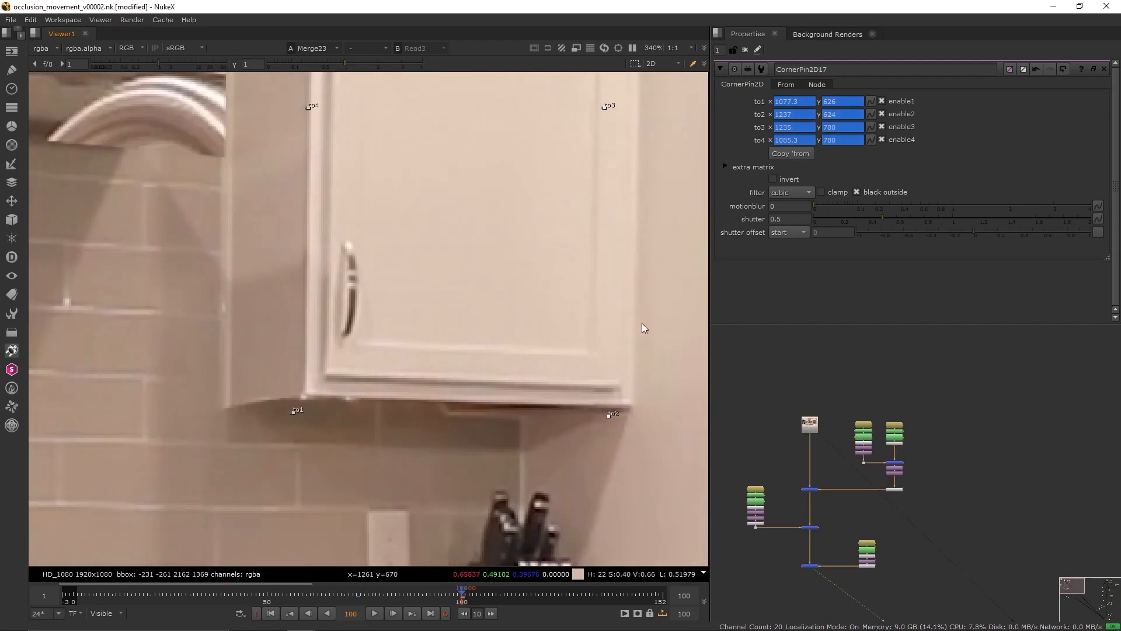
{"action": "key", "text": "2"}
{"action": "key", "text": "1"}
{"action": "key", "text": "Home"}
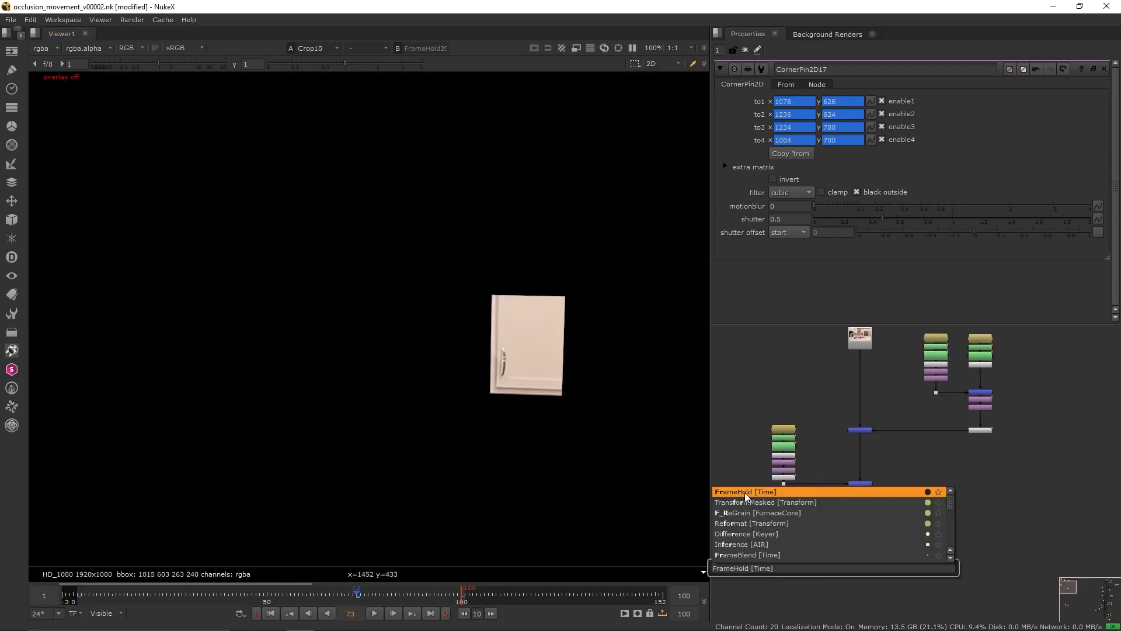
Step: Add a FrameHold at frame 57 and roto the thin underside strip of the cabinet below it
{"action": "key", "text": "Return"}
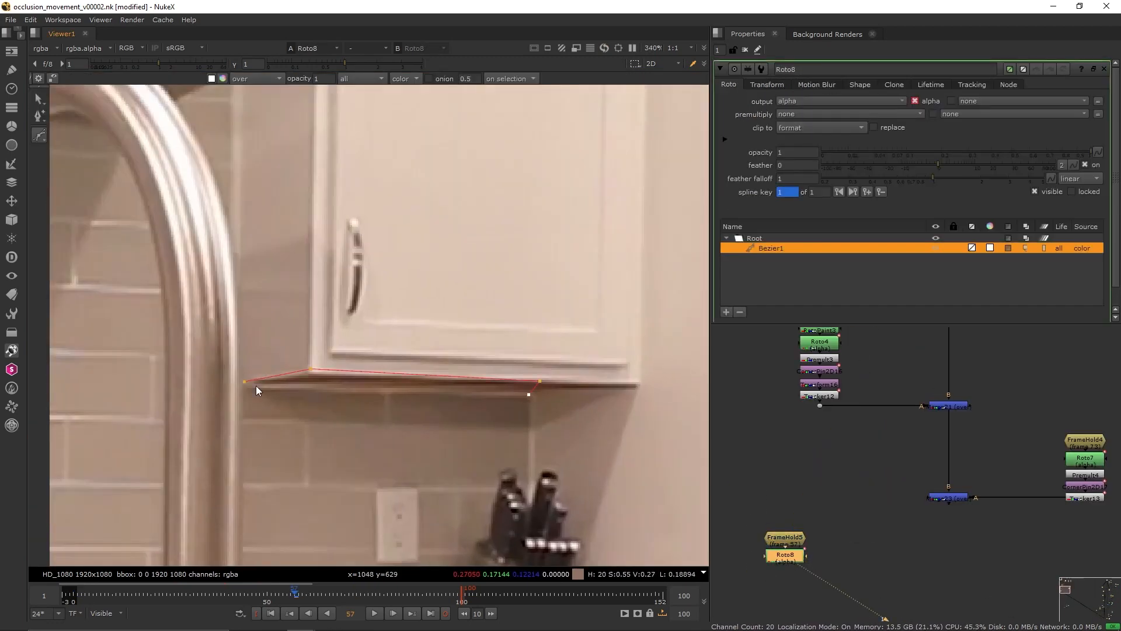
{"action": "left_click", "coordinate": [244, 381]}
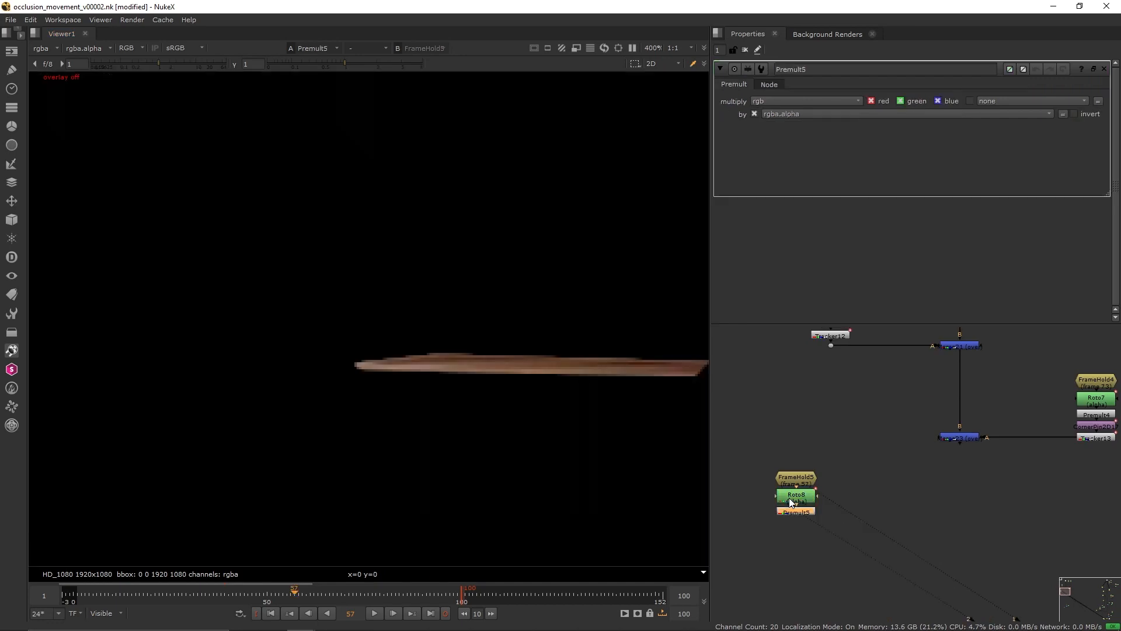
{"action": "double_click", "coordinate": [801, 485]}
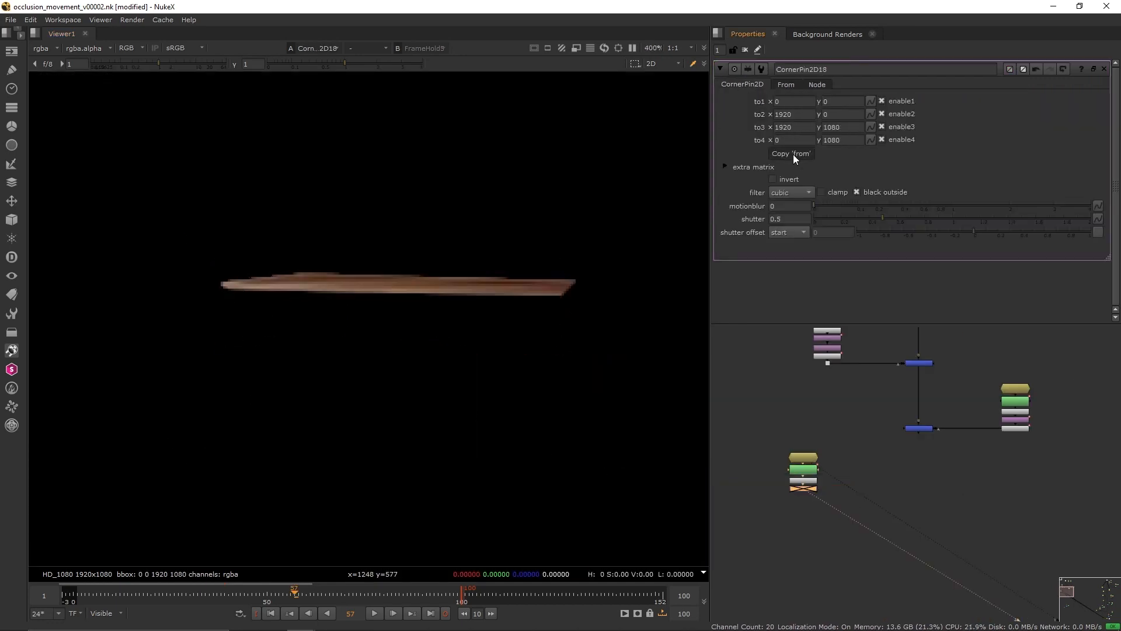
Step: Copy the underside CornerPin's from points to its to points, then track and merge the underside patch over the plate
{"action": "left_click", "coordinate": [792, 154]}
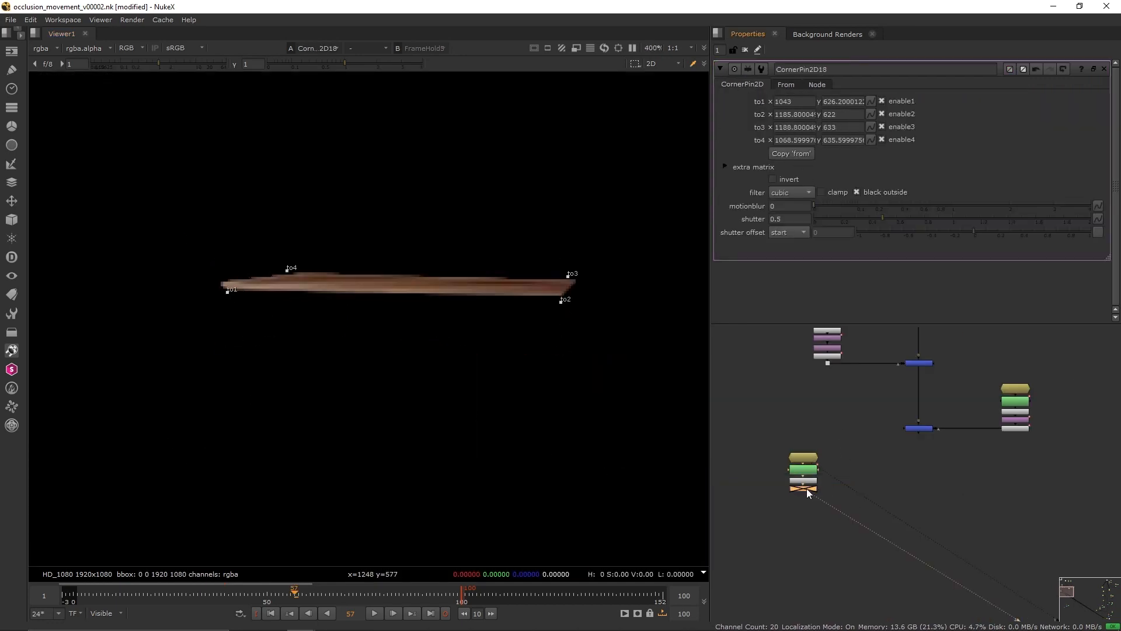
{"action": "key", "text": "d"}
{"action": "key", "text": "ctrl+v"}
{"action": "left_click", "coordinate": [913, 508]}
{"action": "key", "text": "m"}
{"action": "left_click_drag", "start_coordinate": [913, 497], "coordinate": [810, 497]}
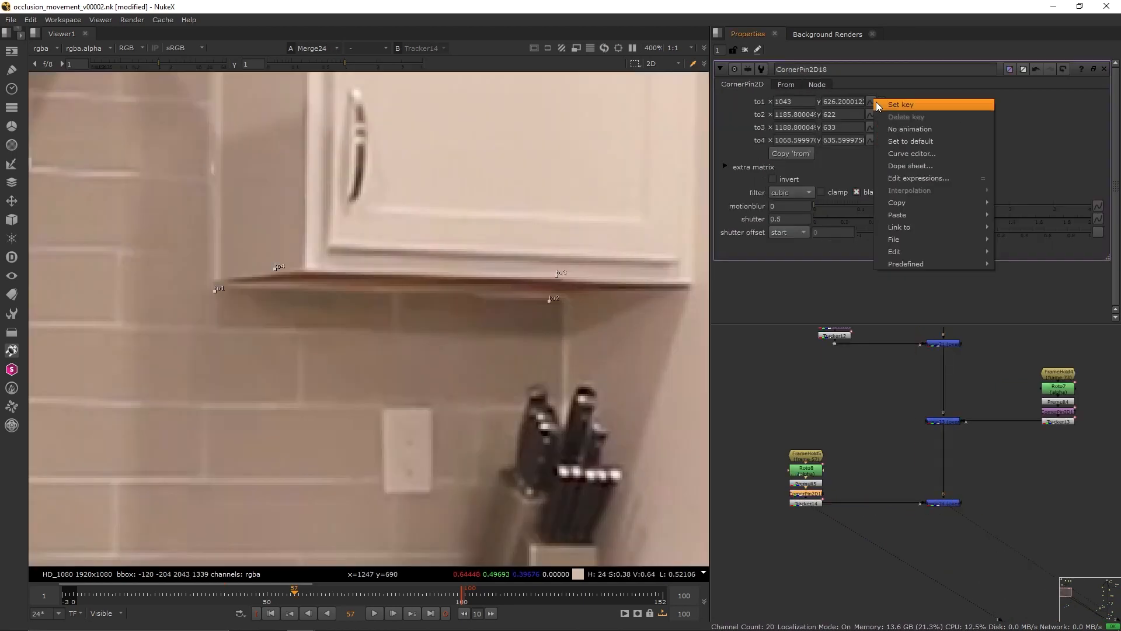
Step: Keyframe the underside CornerPin at frame 57, and at frame 1 set to1 y to 624.2, to2 y to 620 and to3 y to 632
{"action": "left_click", "coordinate": [876, 102]}
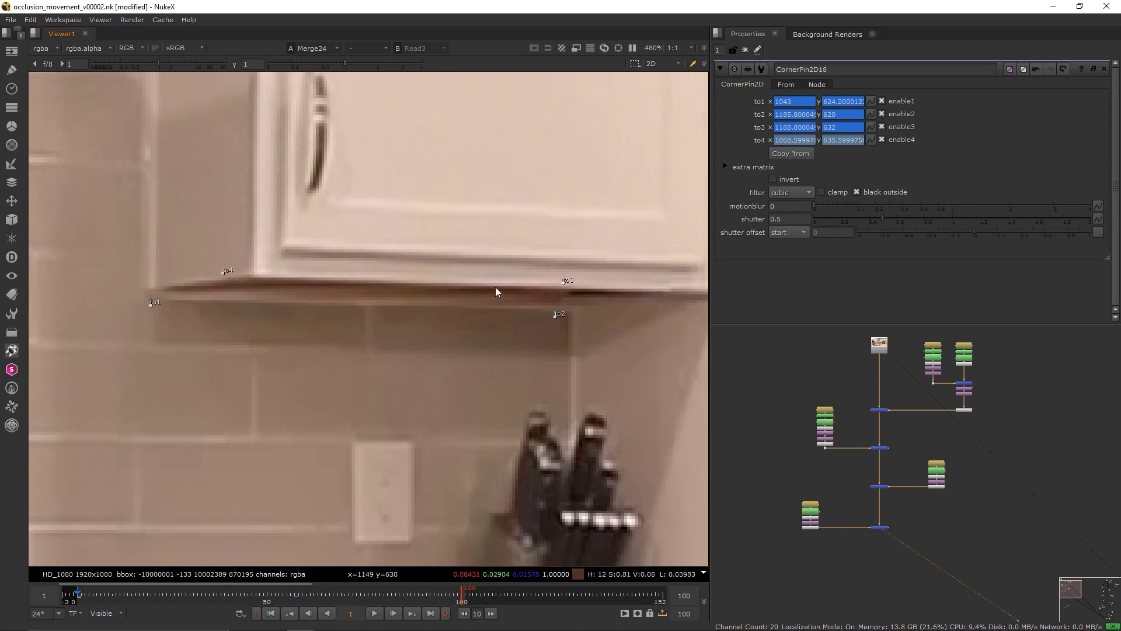
{"action": "scroll", "coordinate": [497, 292], "scroll_direction": "down", "scroll_amount": 5}
Step: Build a range hood underside patch from a frame 157 hold with a Roto and CornerPin, and merge it over the plate
{"action": "key", "text": "o"}
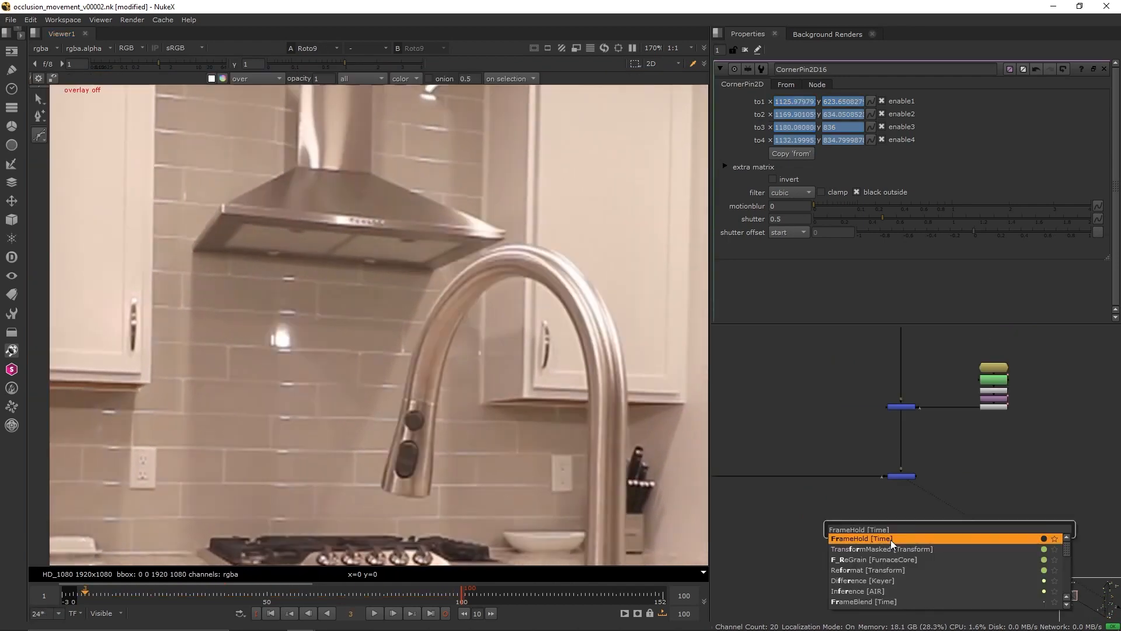
{"action": "key", "text": "Return"}
{"action": "scroll", "coordinate": [914, 544], "scroll_direction": "down", "scroll_amount": 2}
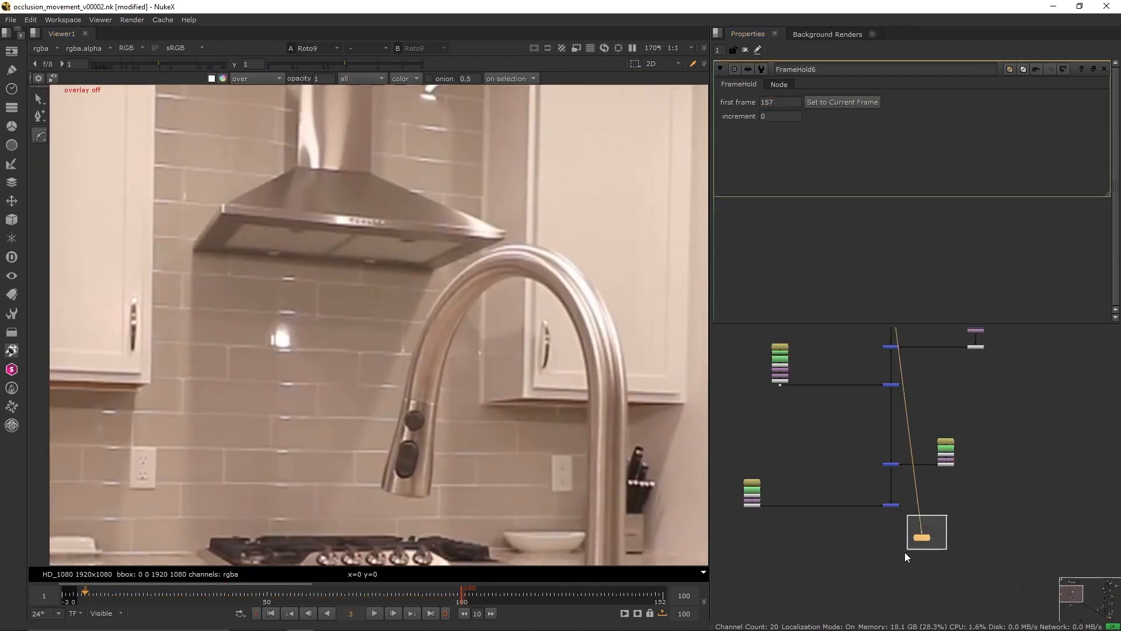
{"action": "double_click", "coordinate": [952, 537]}
{"action": "scroll", "coordinate": [241, 247], "scroll_direction": "up", "scroll_amount": 3}
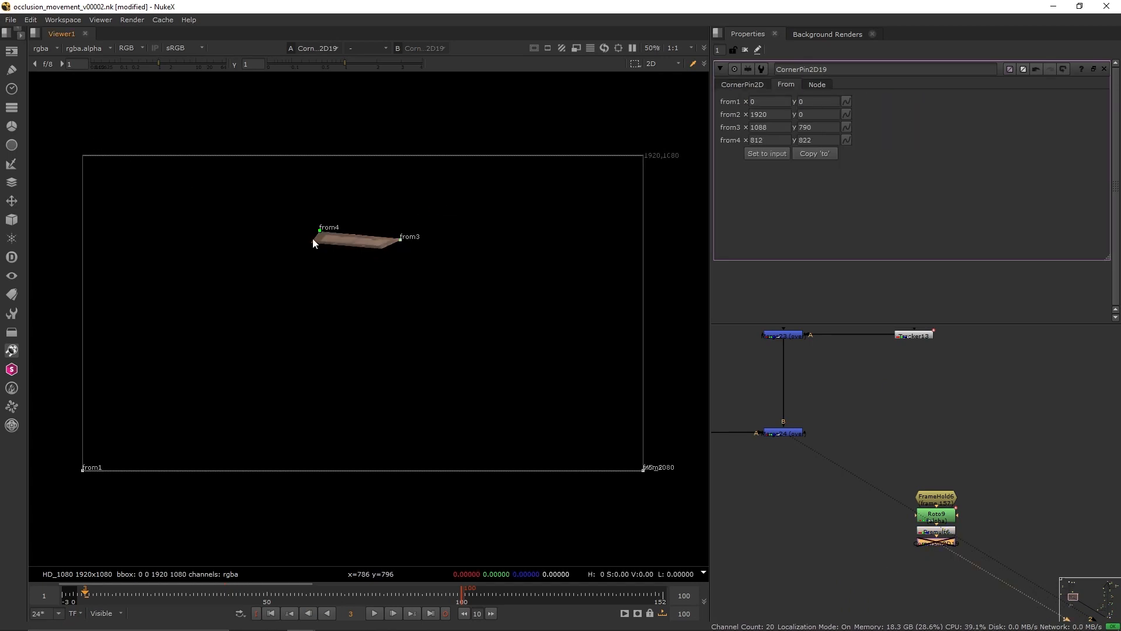
{"action": "left_click_drag", "start_coordinate": [896, 509], "coordinate": [901, 435]}
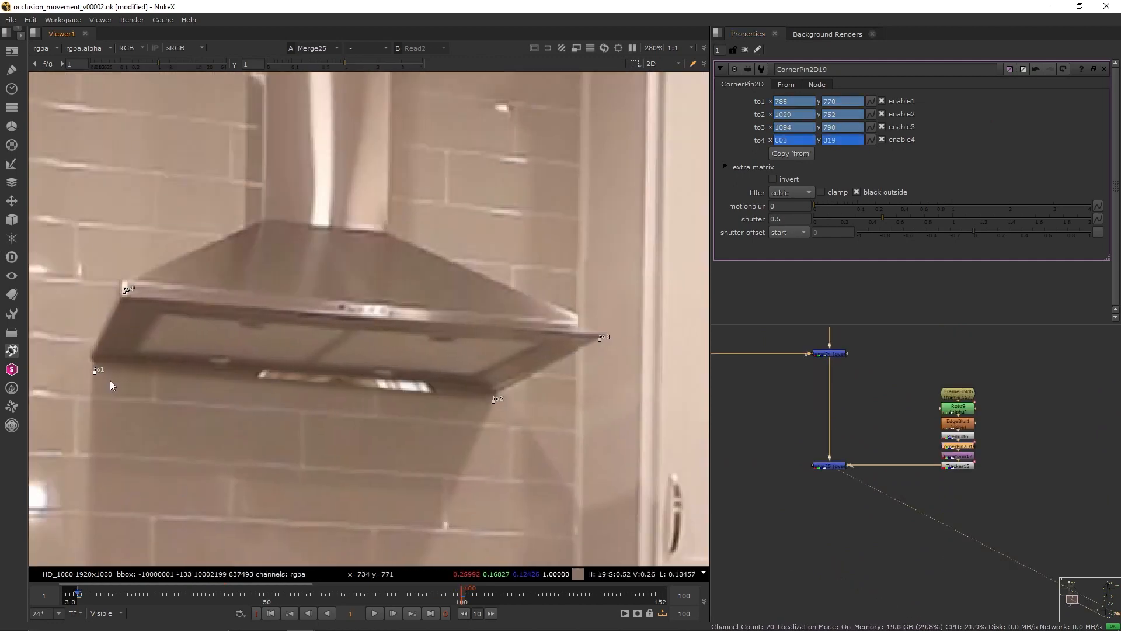
Step: Play back the hood area and reshape the wall patch roto's upper edge to follow the range hood's lower edge
{"action": "key", "text": "l"}
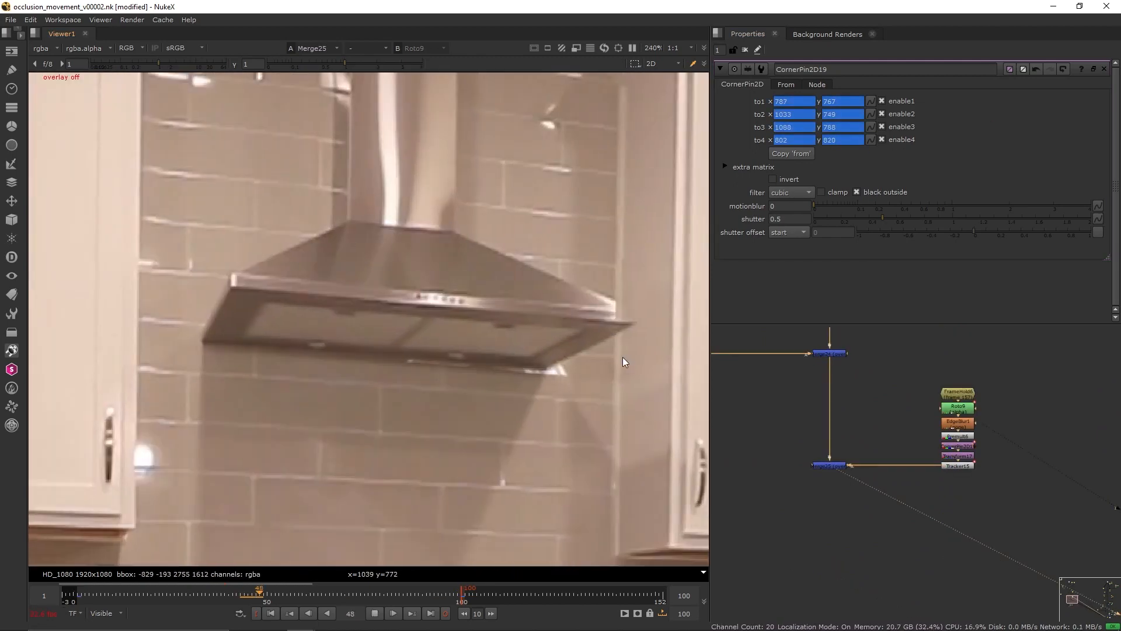
{"action": "scroll", "coordinate": [829, 402], "scroll_direction": "down", "scroll_amount": 6}
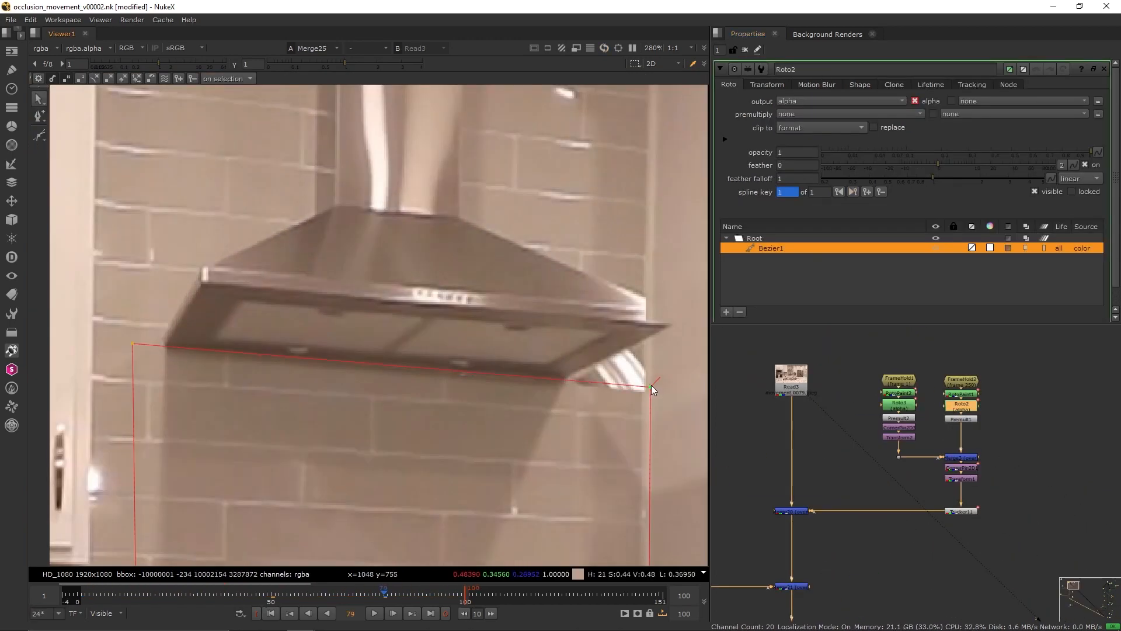
{"action": "key", "text": "z"}
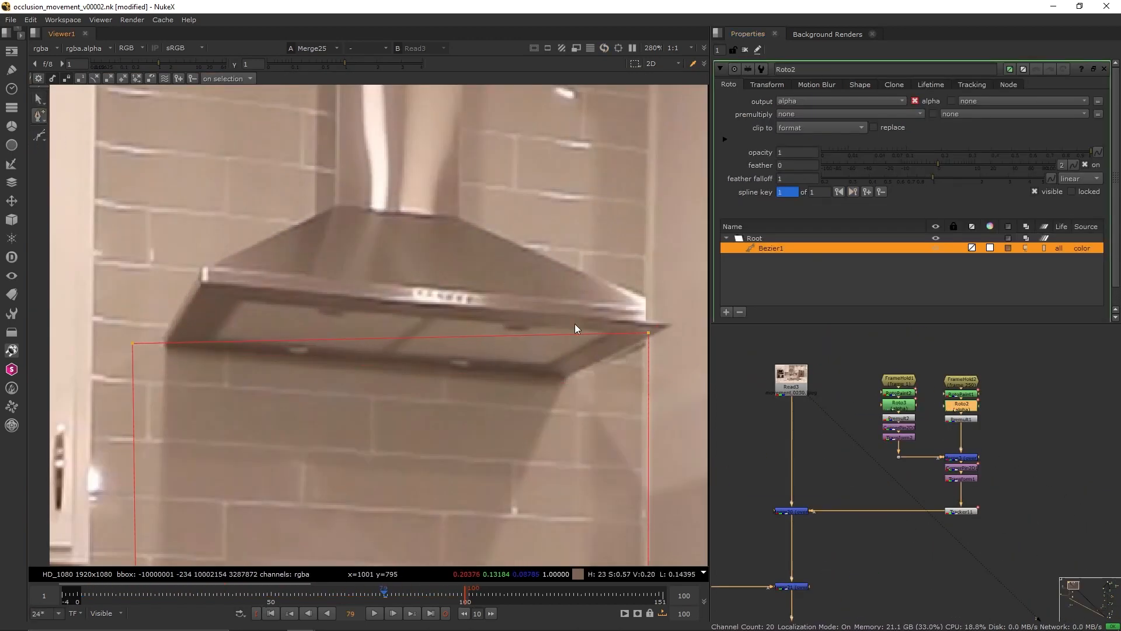
{"action": "left_click_drag", "start_coordinate": [575, 381], "coordinate": [573, 373]}
{"action": "left_click", "coordinate": [584, 334]}
{"action": "left_click", "coordinate": [957, 430]}
{"action": "double_click", "coordinate": [972, 396]}
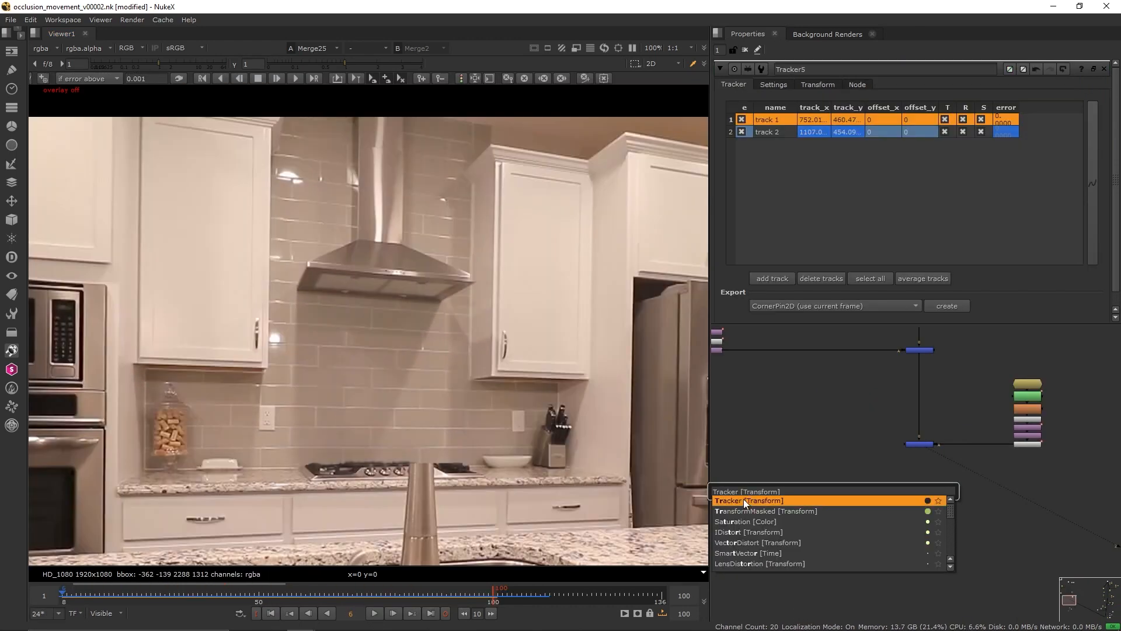
Step: Add a Tracker to the original plate and track the stove's left corner and the countertop edge below the bowl
{"action": "left_click", "coordinate": [744, 499]}
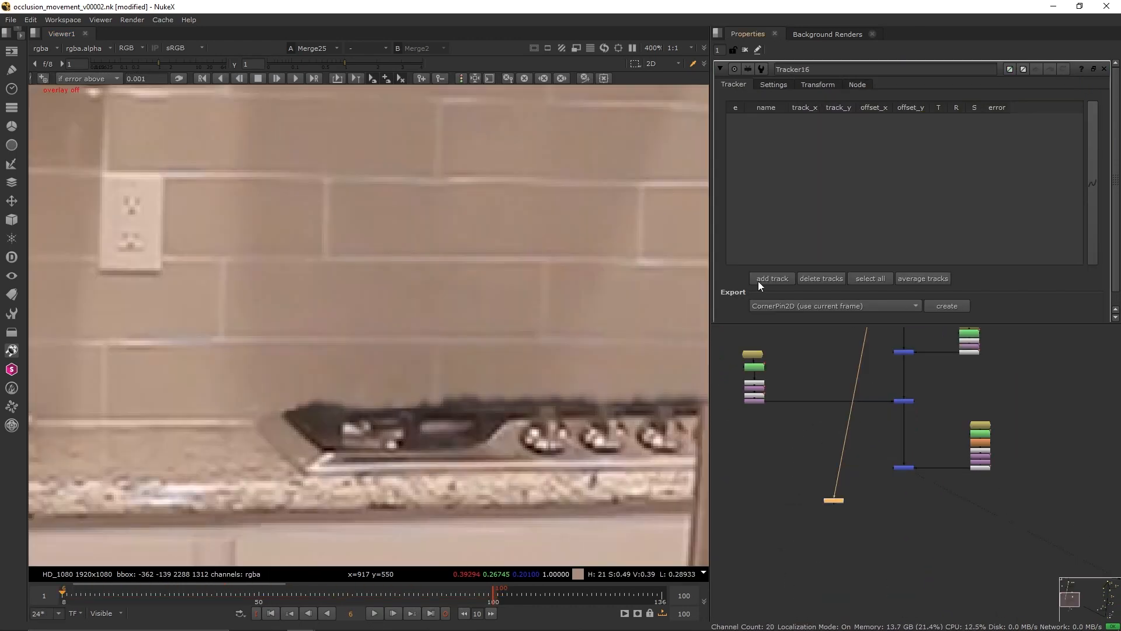
{"action": "left_click", "coordinate": [758, 280]}
{"action": "left_click_drag", "start_coordinate": [383, 492], "coordinate": [362, 471]}
{"action": "left_click", "coordinate": [295, 79]}
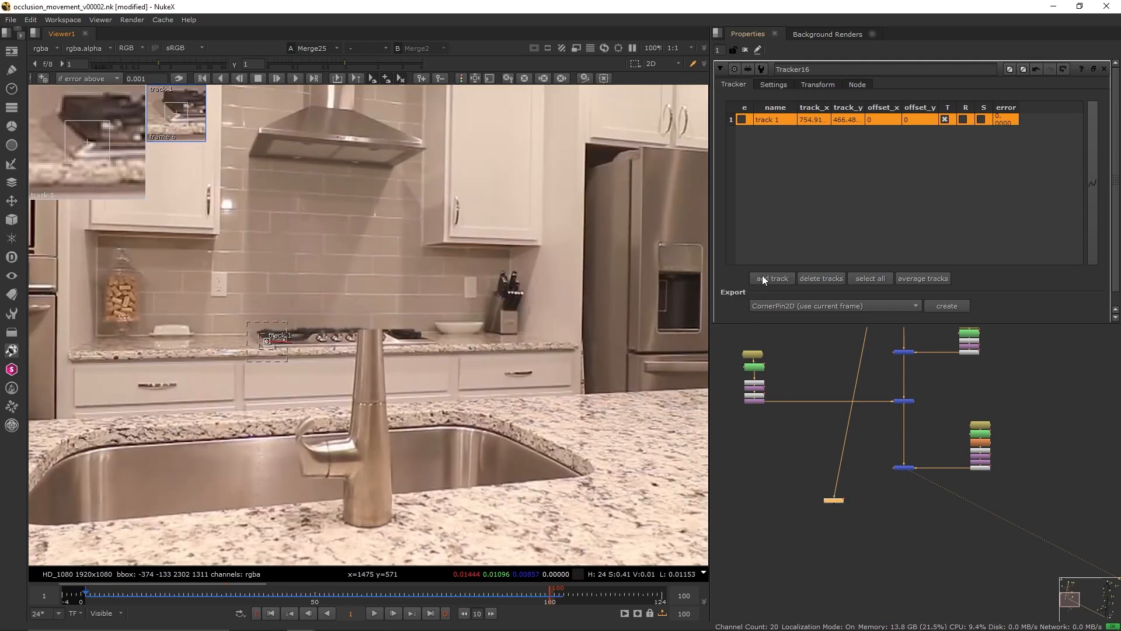
{"action": "left_click", "coordinate": [762, 277]}
{"action": "scroll", "coordinate": [339, 278], "scroll_direction": "up", "scroll_amount": 5}
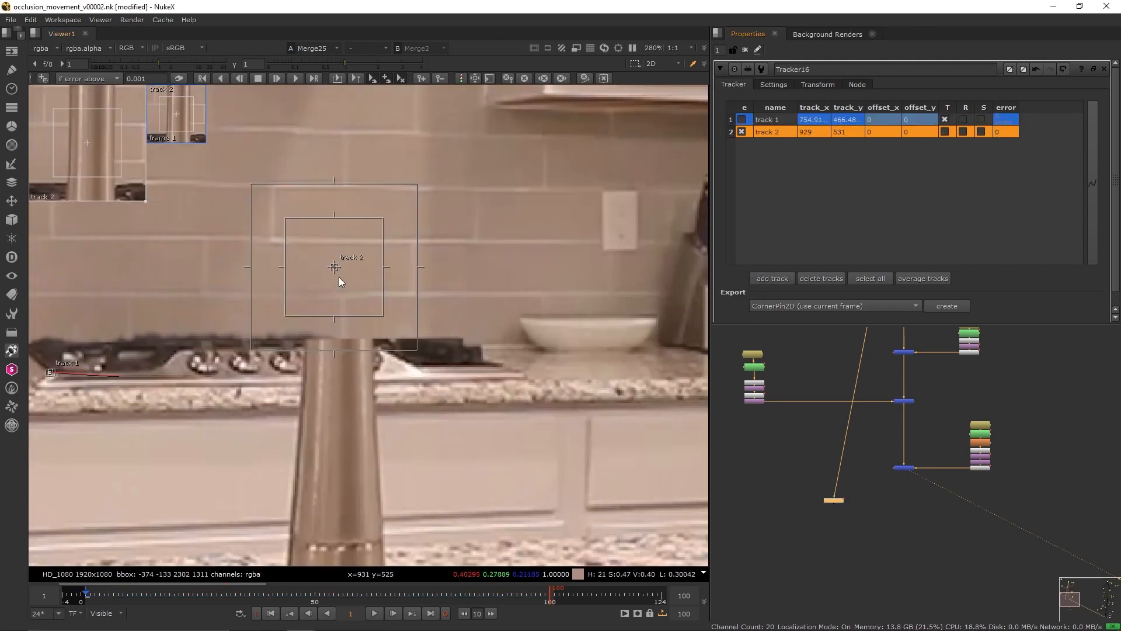
{"action": "left_click_drag", "start_coordinate": [339, 277], "coordinate": [621, 398]}
{"action": "key", "text": "v"}
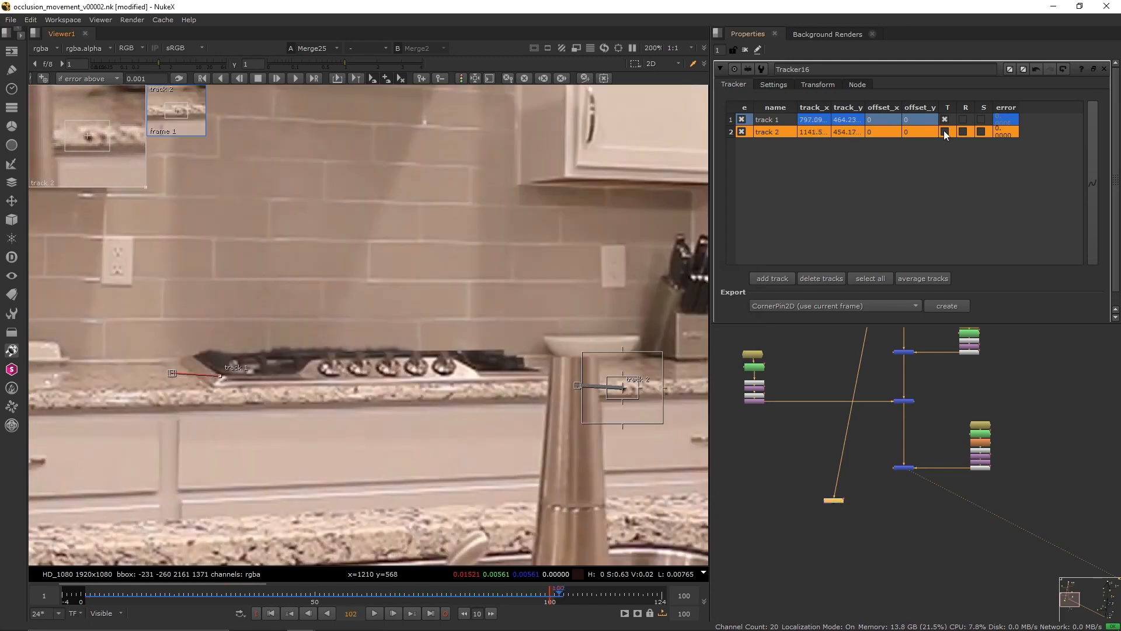
Step: Enable translation, rotation and scale for both tracks and set the Tracker's transform to match-move
{"action": "left_click", "coordinate": [944, 132]}
{"action": "left_click", "coordinate": [962, 121]}
{"action": "left_click", "coordinate": [964, 132]}
{"action": "left_click", "coordinate": [981, 121]}
{"action": "left_click", "coordinate": [982, 132]}
{"action": "left_click", "coordinate": [816, 85]}
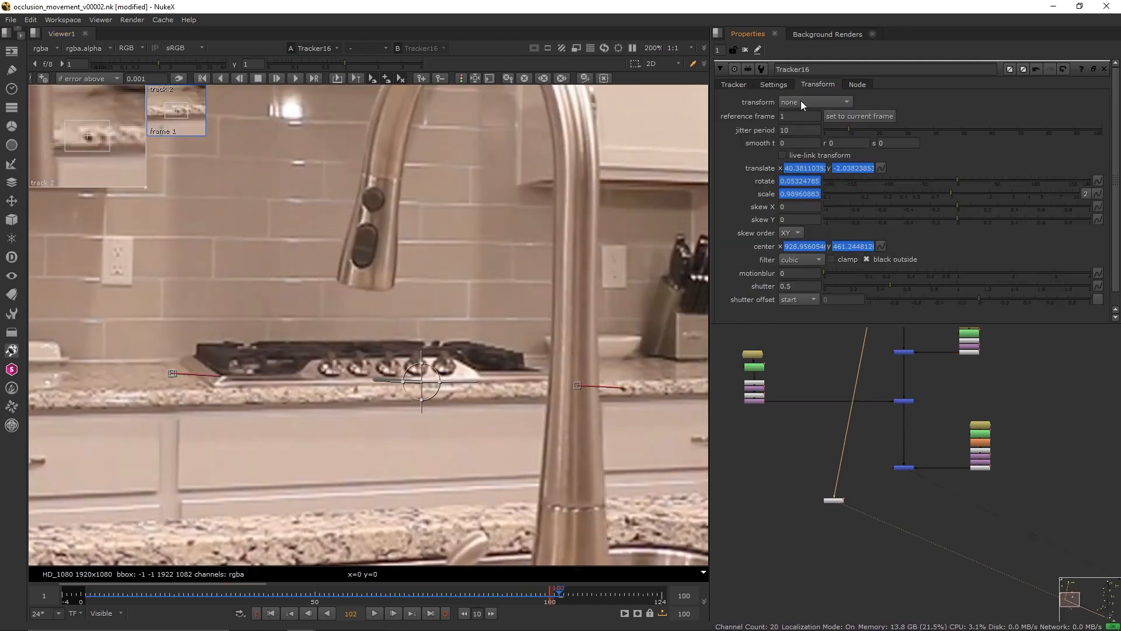
{"action": "left_click", "coordinate": [800, 100]}
{"action": "left_click", "coordinate": [806, 115]}
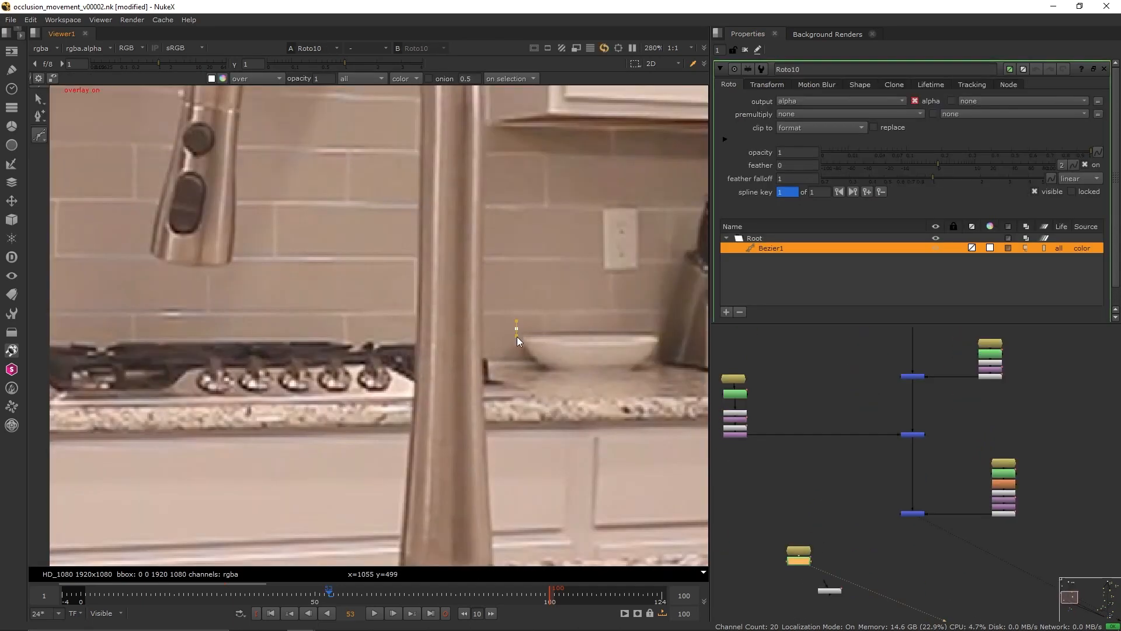
Step: Roto the white bowl and the countertop beneath it at frame 53, and merge the premultiplied, tracked patch over the plate
{"action": "left_click", "coordinate": [665, 326]}
{"action": "key", "text": "Return"}
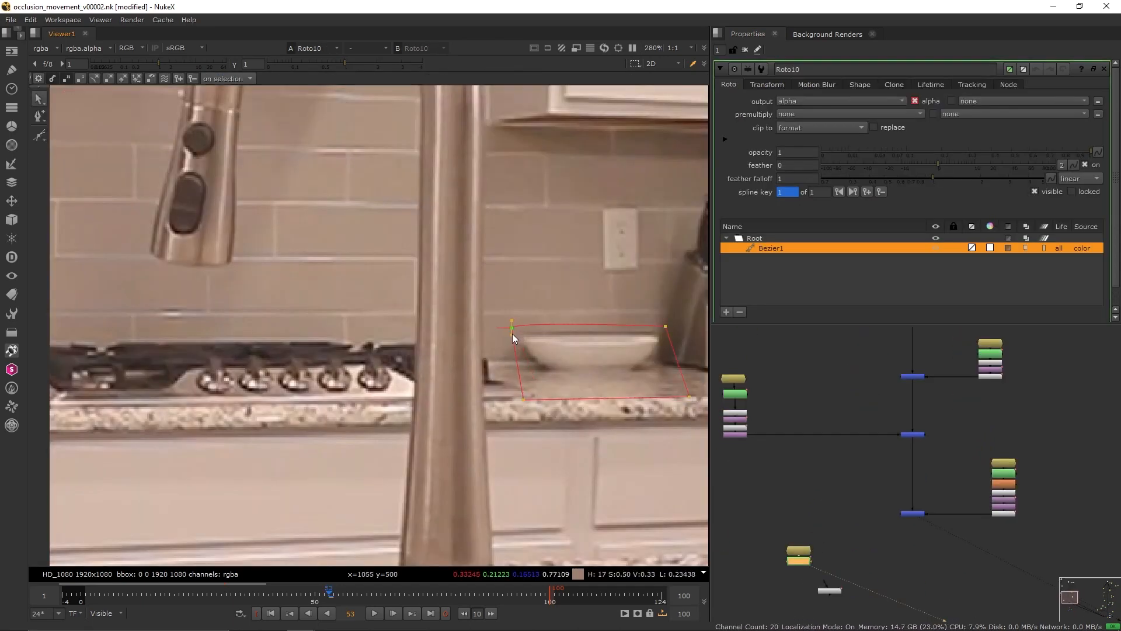
{"action": "left_click", "coordinate": [926, 530]}
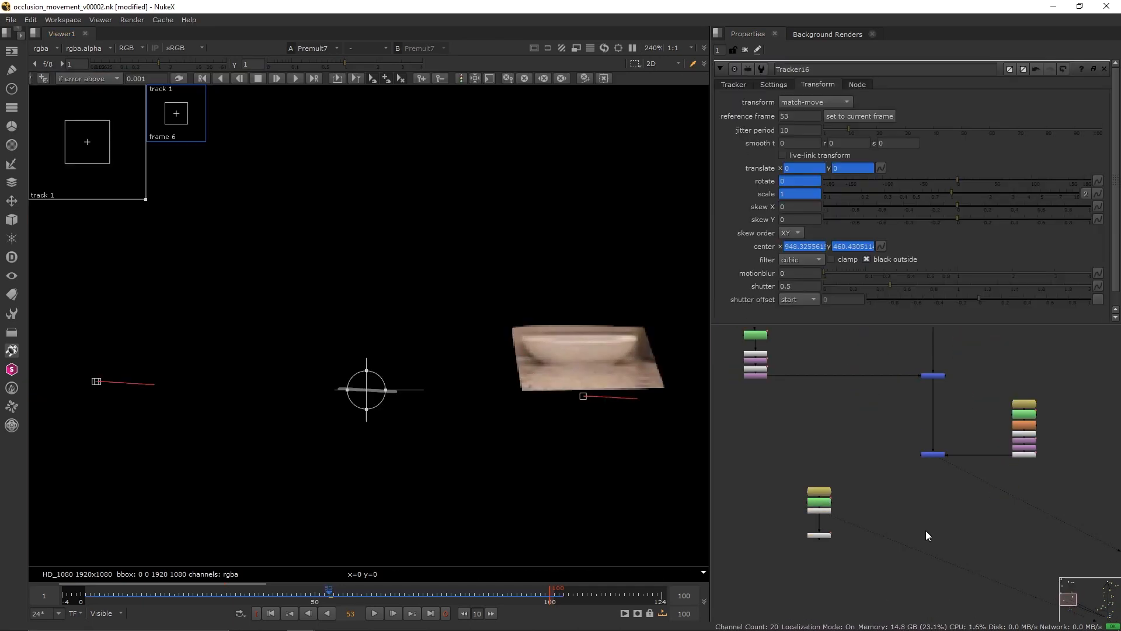
{"action": "key", "text": "m"}
{"action": "left_click_drag", "start_coordinate": [926, 517], "coordinate": [929, 476]}
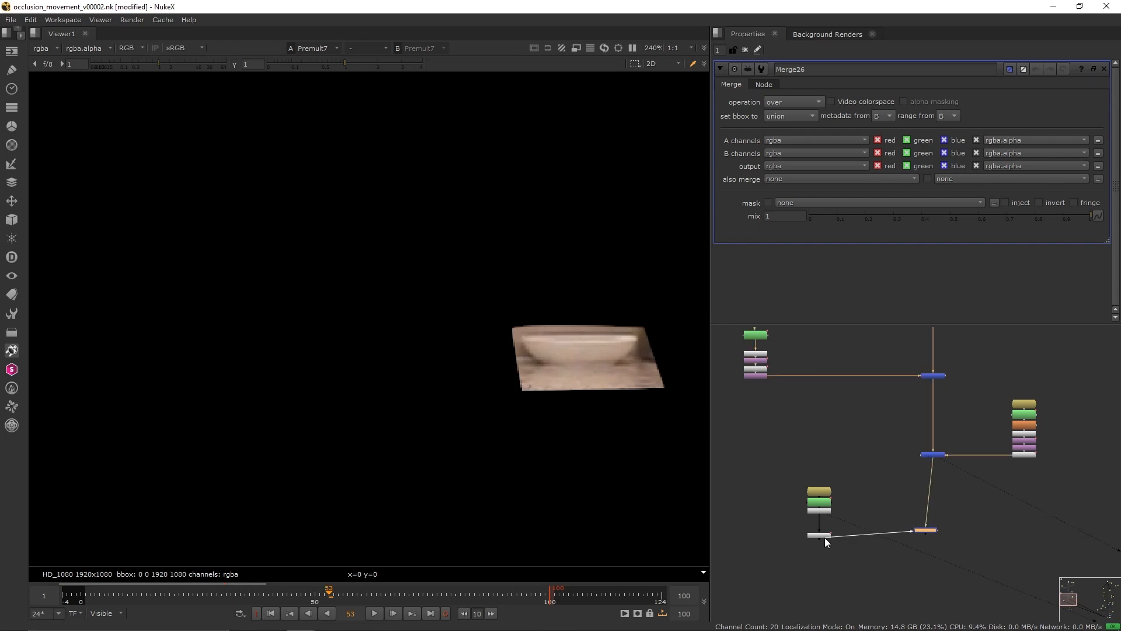
Step: Insert a CornerPin below the bowl's Premult and place its from points around the bowl at (1040, 436), (1166, 462), (1158, 526) and (1044, 502)
{"action": "key", "text": "Tab"}
{"action": "type", "text": "COR"}
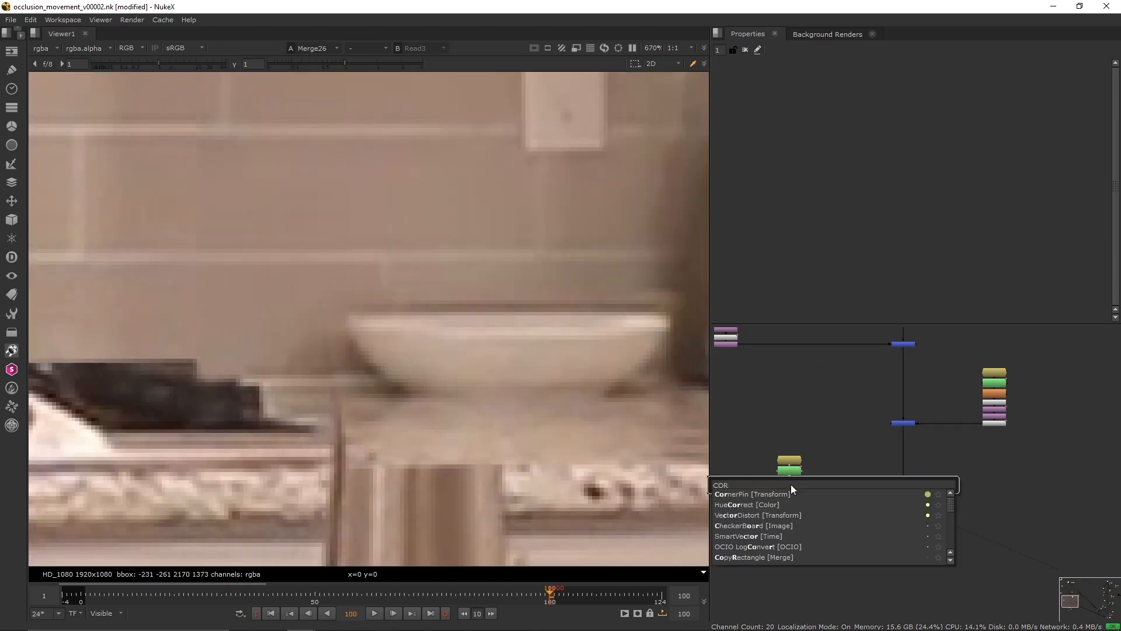
{"action": "left_click", "coordinate": [766, 494]}
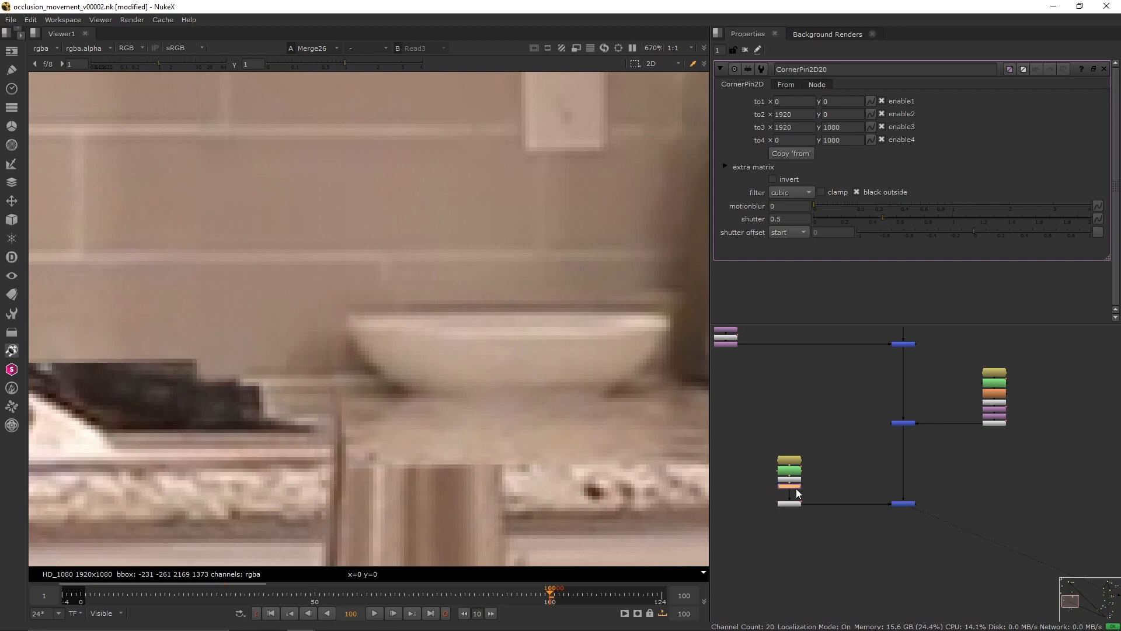
{"action": "key", "text": "1"}
{"action": "left_click", "coordinate": [786, 84]}
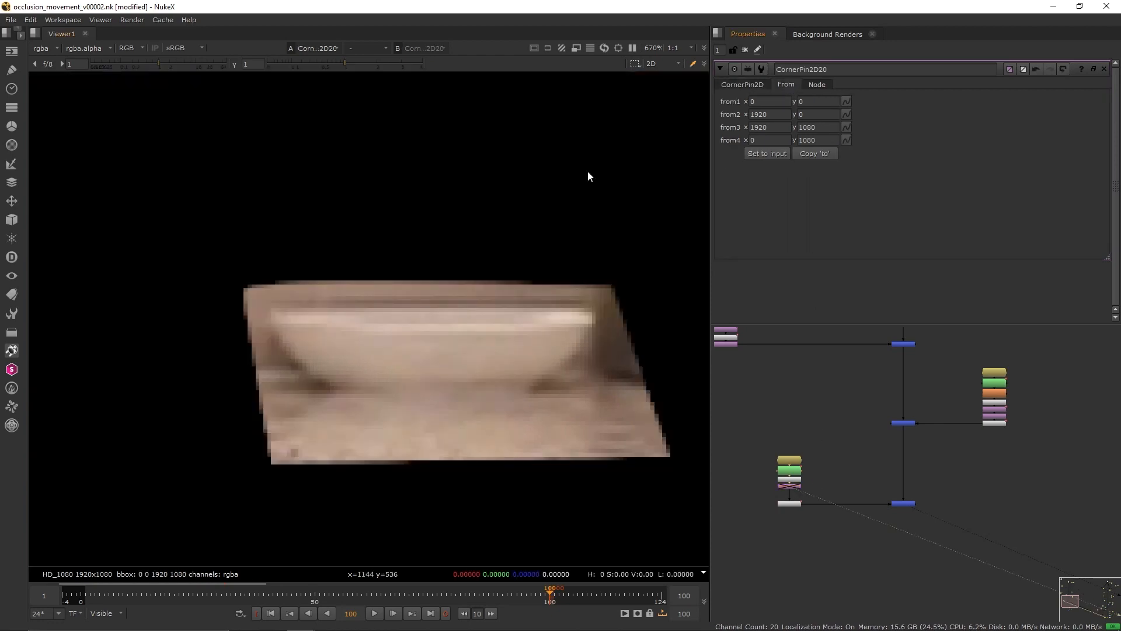
{"action": "scroll", "coordinate": [587, 172], "scroll_direction": "down", "scroll_amount": 10}
{"action": "left_click_drag", "start_coordinate": [582, 167], "coordinate": [454, 260]}
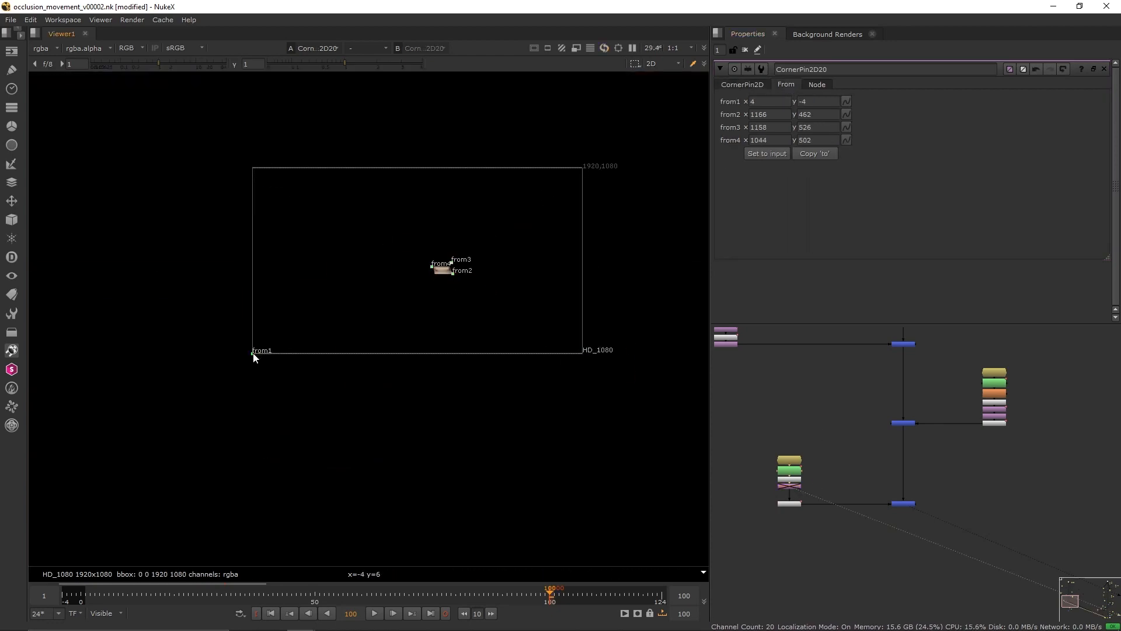
Step: Keyframe all four to points of the bowl CornerPin at frame 53 and play the shot to check the patch
{"action": "left_click", "coordinate": [871, 114]}
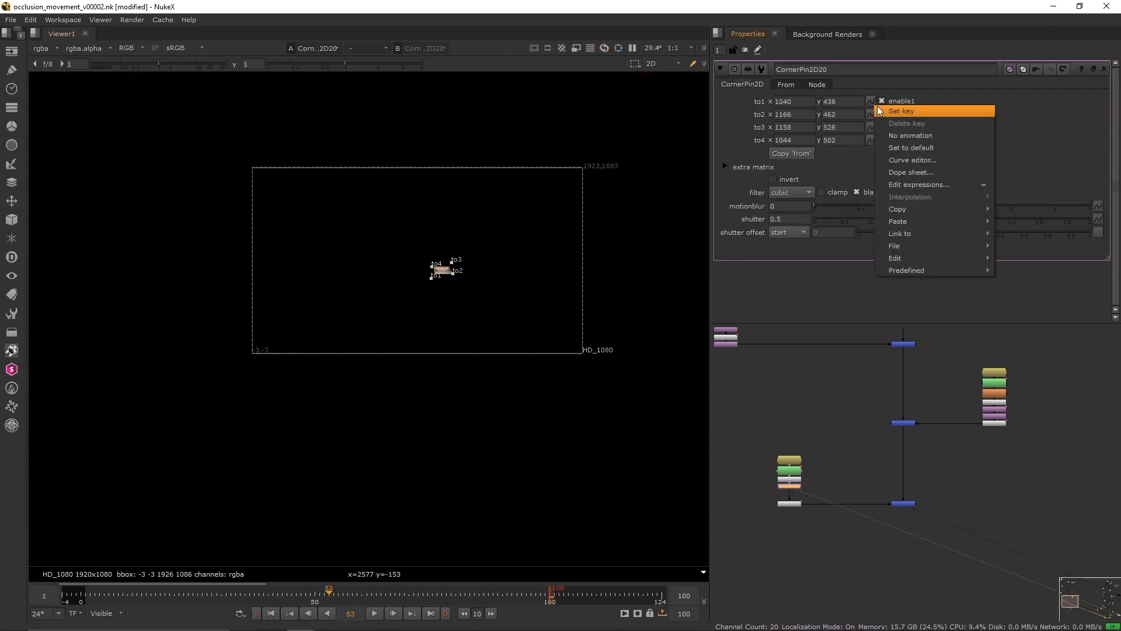
{"action": "left_click", "coordinate": [911, 111]}
{"action": "left_click", "coordinate": [871, 140]}
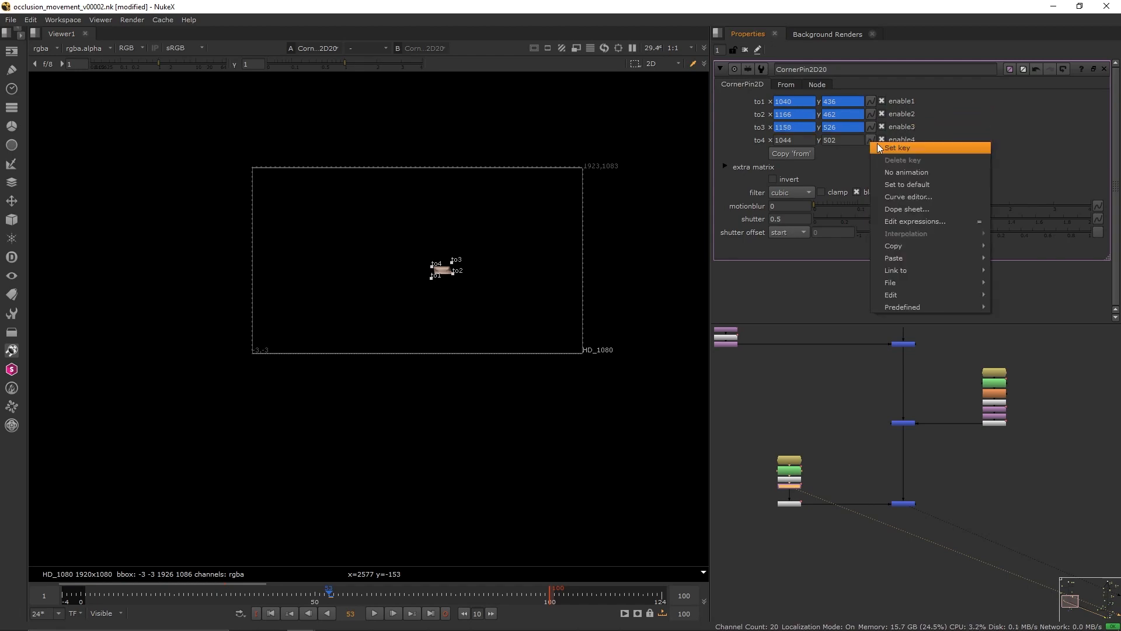
{"action": "left_click", "coordinate": [911, 146]}
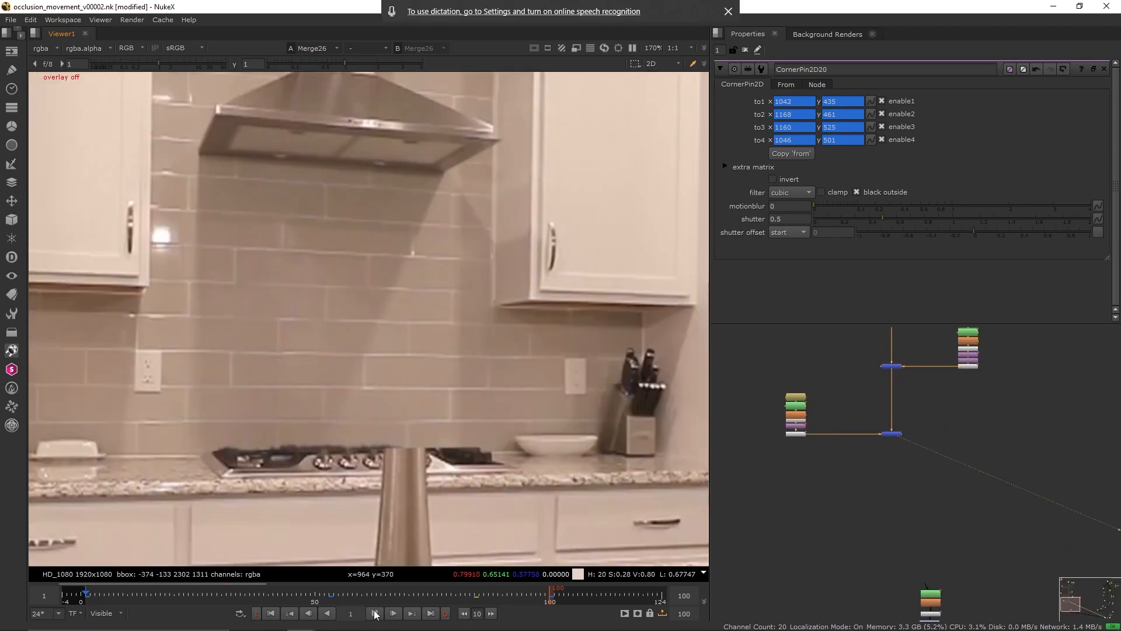
{"action": "left_click", "coordinate": [374, 613]}
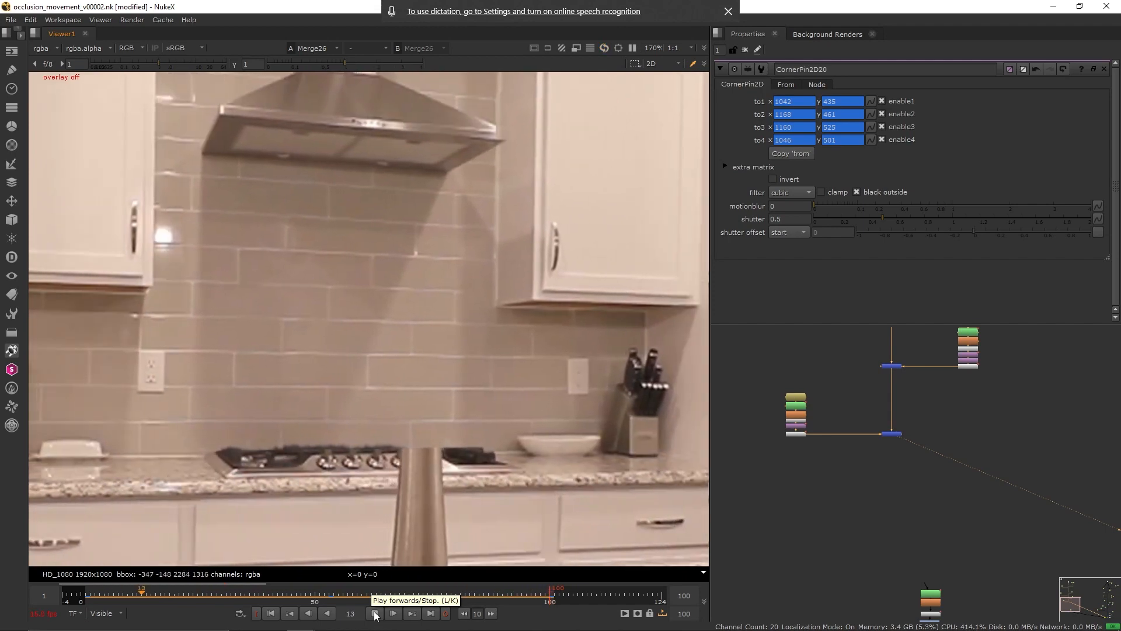
{"action": "left_click", "coordinate": [374, 613]}
Step: Add a Keymix after the last Merge and connect a new Roto as its mask, routing the connections through Dots
{"action": "left_click_drag", "start_coordinate": [921, 537], "coordinate": [915, 439]}
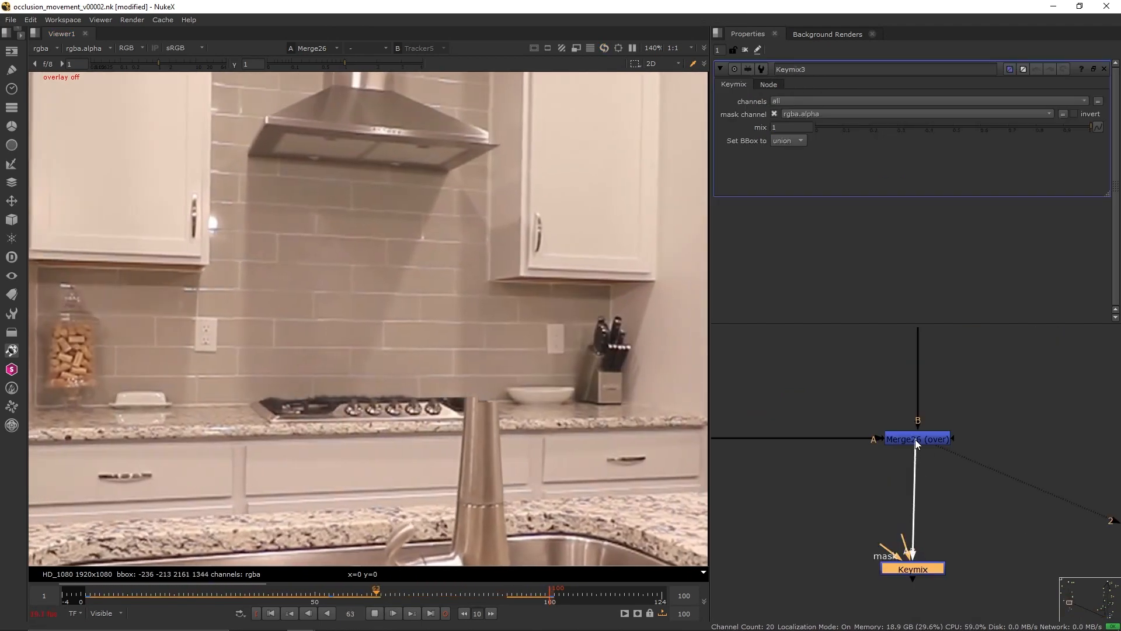
{"action": "left_click", "coordinate": [833, 560]}
{"action": "left_click_drag", "start_coordinate": [920, 572], "coordinate": [826, 408]}
{"action": "key", "text": "period"}
{"action": "scroll", "coordinate": [853, 548], "scroll_direction": "down", "scroll_amount": 3}
{"action": "key", "text": "o"}
{"action": "left_click_drag", "start_coordinate": [811, 540], "coordinate": [864, 535]}
{"action": "left_click_drag", "start_coordinate": [873, 533], "coordinate": [886, 490]}
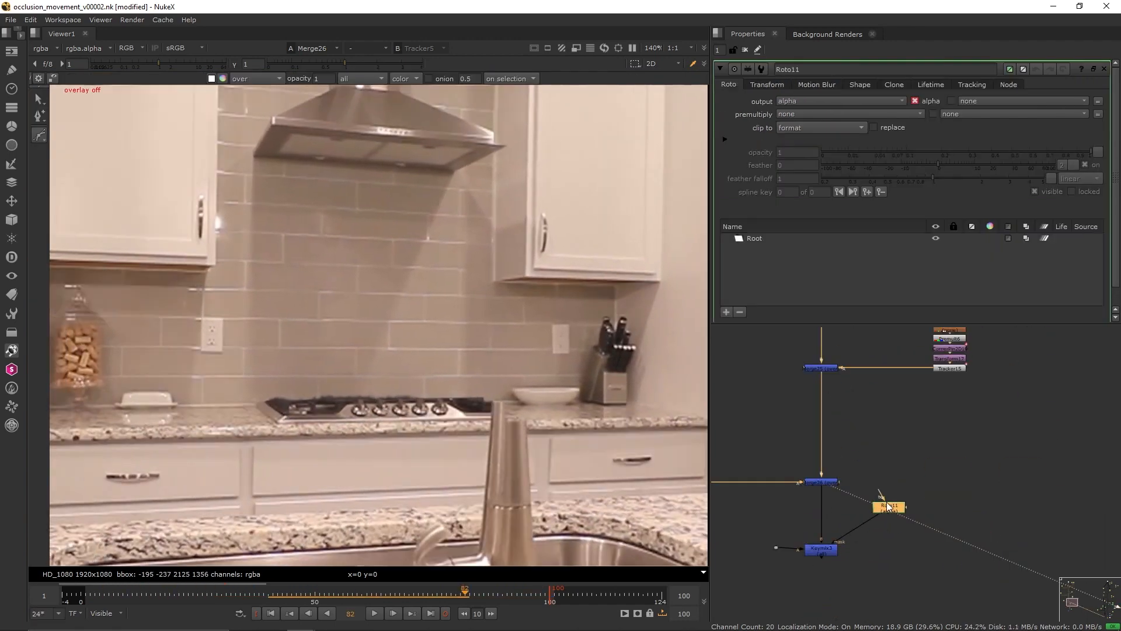
{"action": "left_click", "coordinate": [856, 521], "text": "ctrl"}
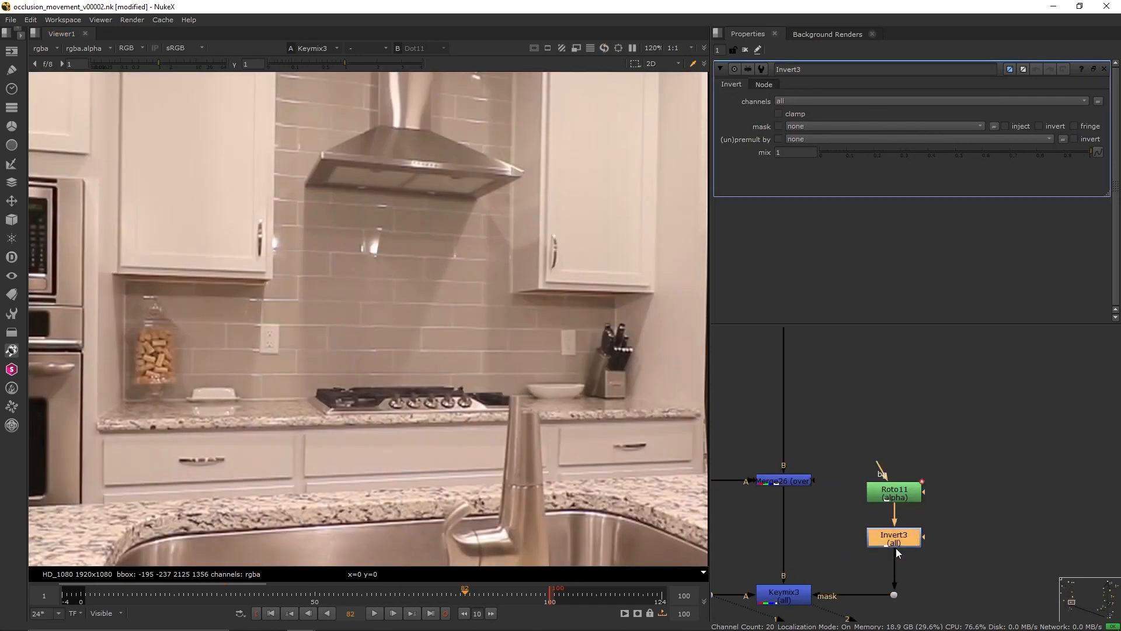
Step: Add a Blur after the mask Roto and insert a Tracker set to match-move between the Blur and the Invert
{"action": "left_click", "coordinate": [890, 496]}
{"action": "key", "text": "b"}
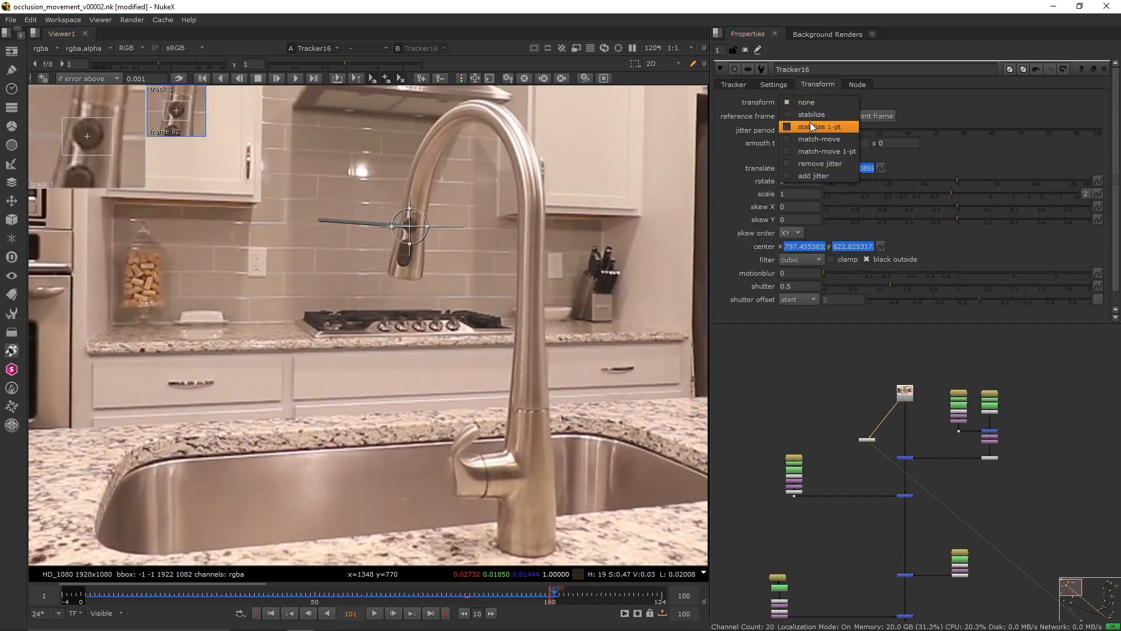
{"action": "left_click", "coordinate": [808, 139]}
{"action": "left_click_drag", "start_coordinate": [907, 526], "coordinate": [972, 471]}
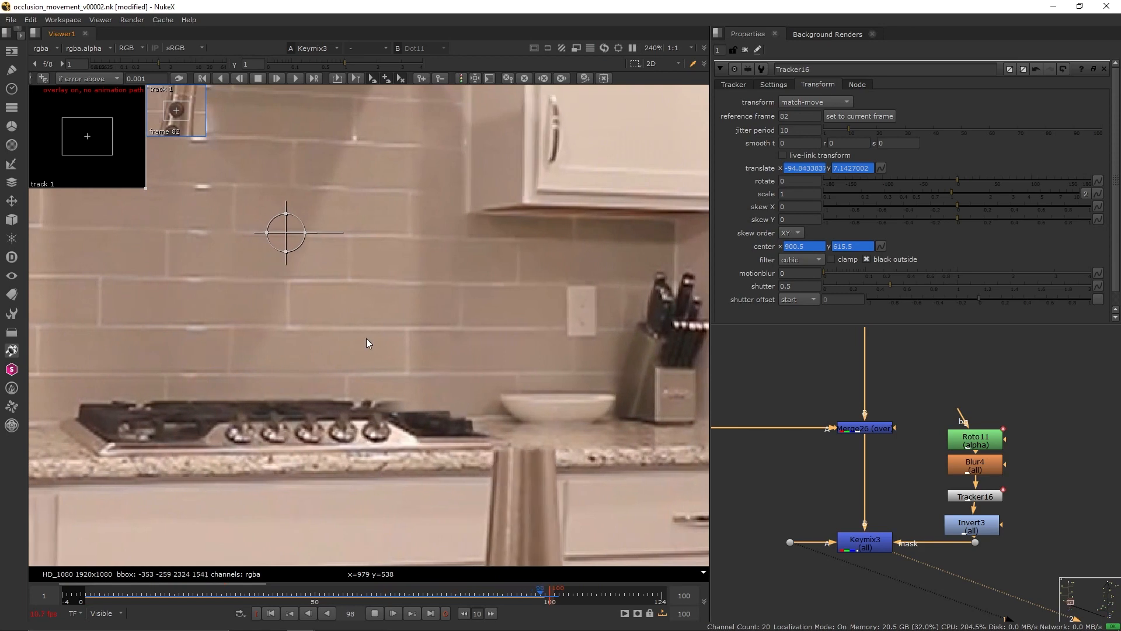
{"action": "key", "text": "o"}
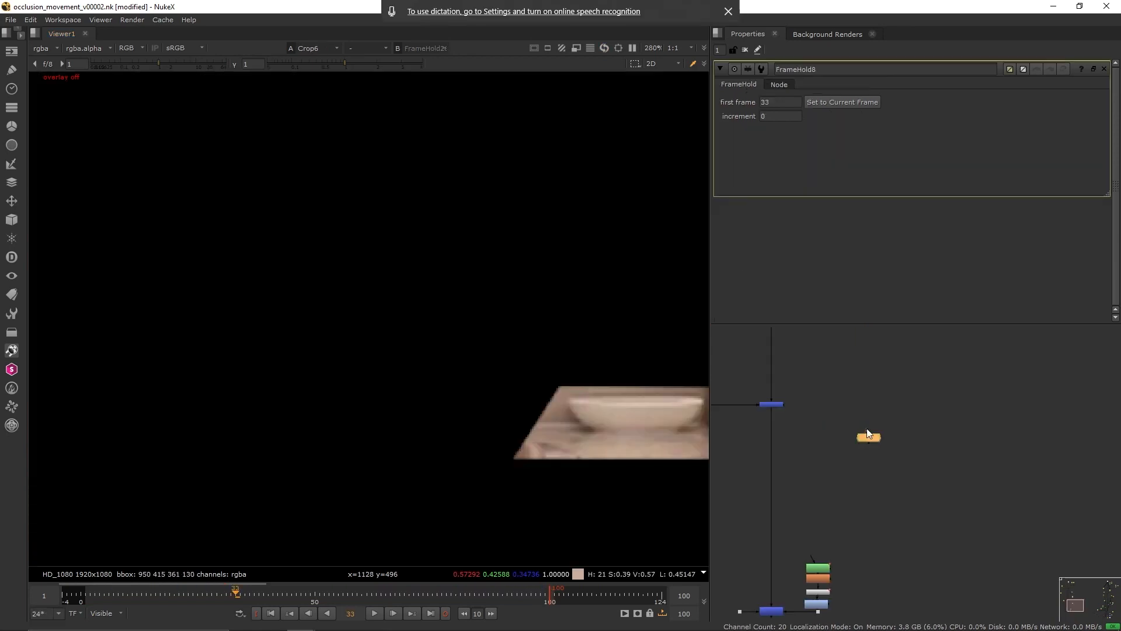
Step: Hold the plate at frame 106, roto the stove from its knobs to its far end, and premultiply the result
{"action": "left_click_drag", "start_coordinate": [866, 428], "coordinate": [863, 375]}
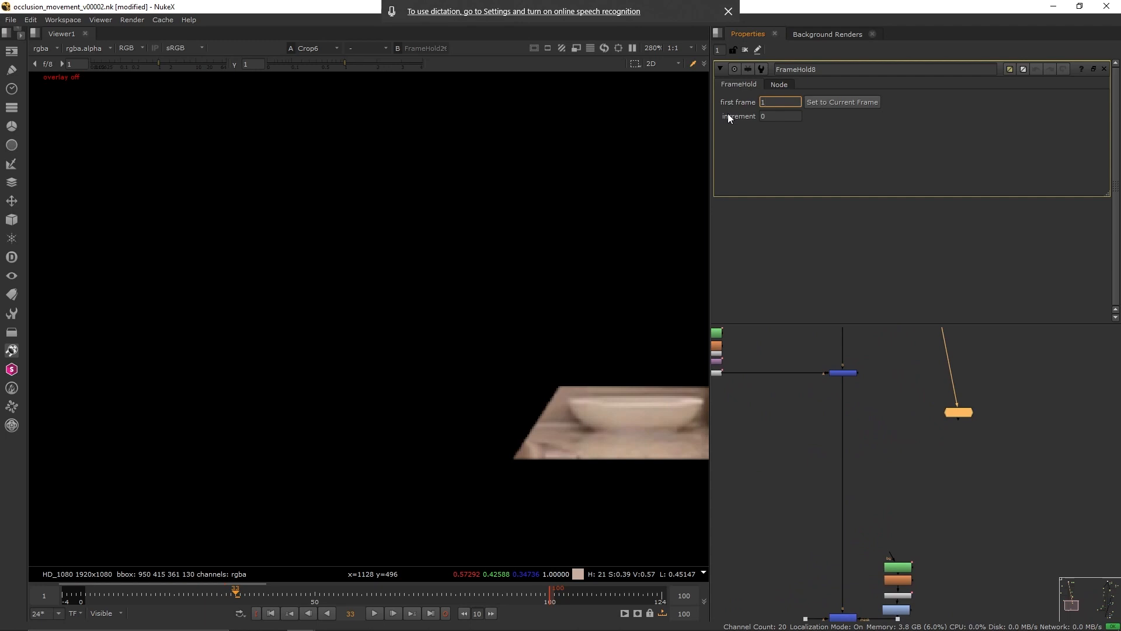
{"action": "type", "text": "0o"}
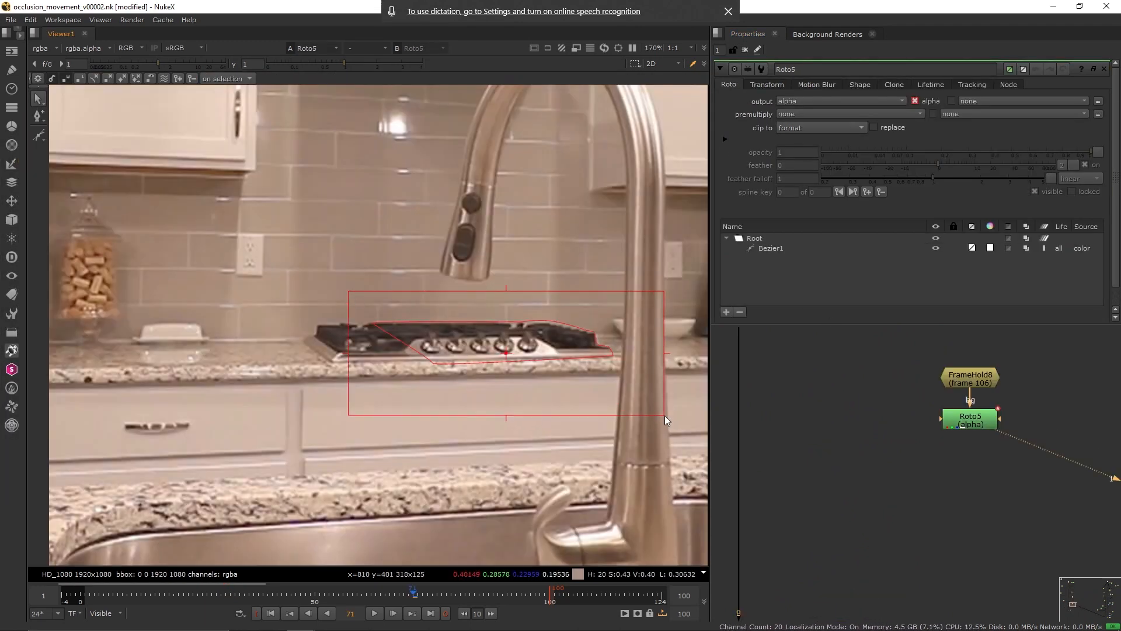
{"action": "key", "text": "Tab"}
{"action": "type", "text": "premult"}
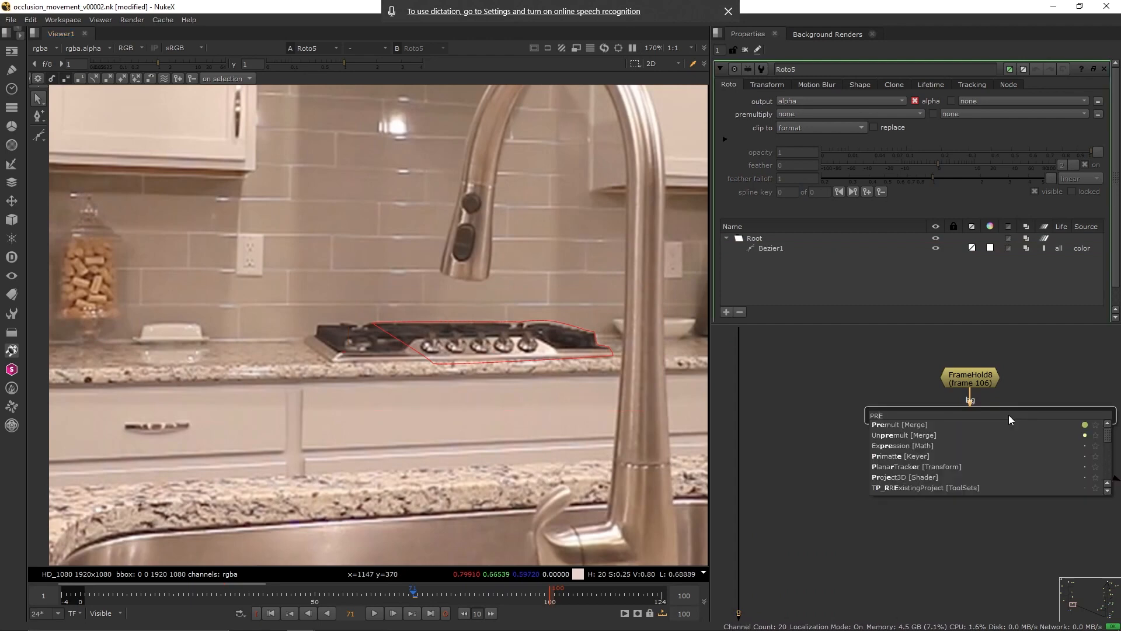
{"action": "key", "text": "Return"}
{"action": "scroll", "coordinate": [1008, 415], "scroll_direction": "down", "scroll_amount": 2}
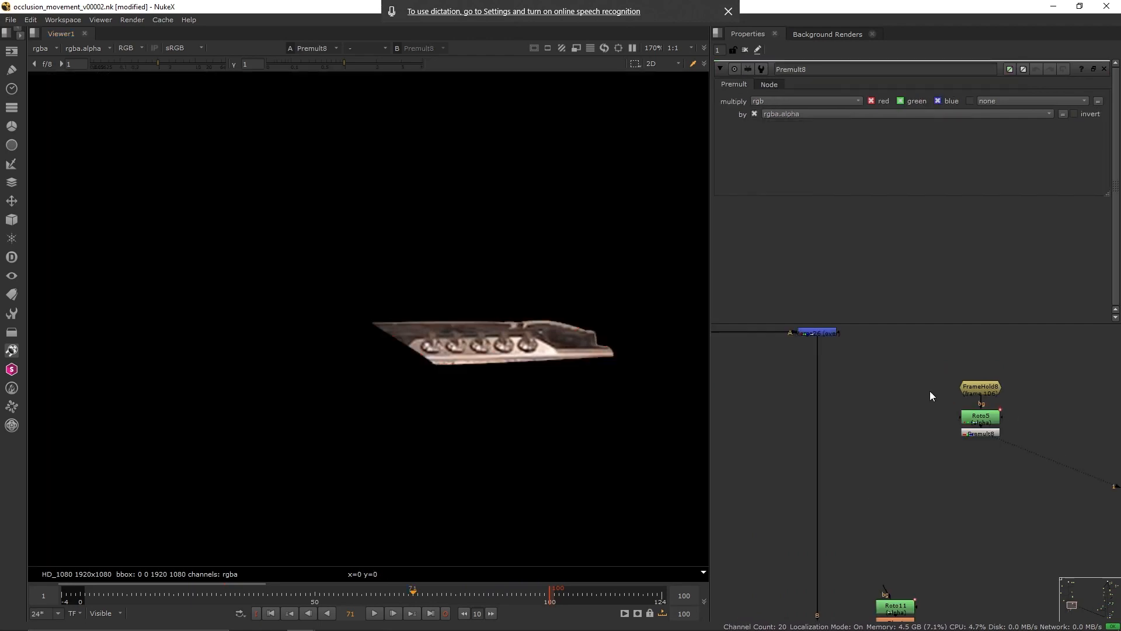
Step: Connect a second Roto to the frame 106 hold and outline the stove's knob panel and front edge
{"action": "key", "text": "o"}
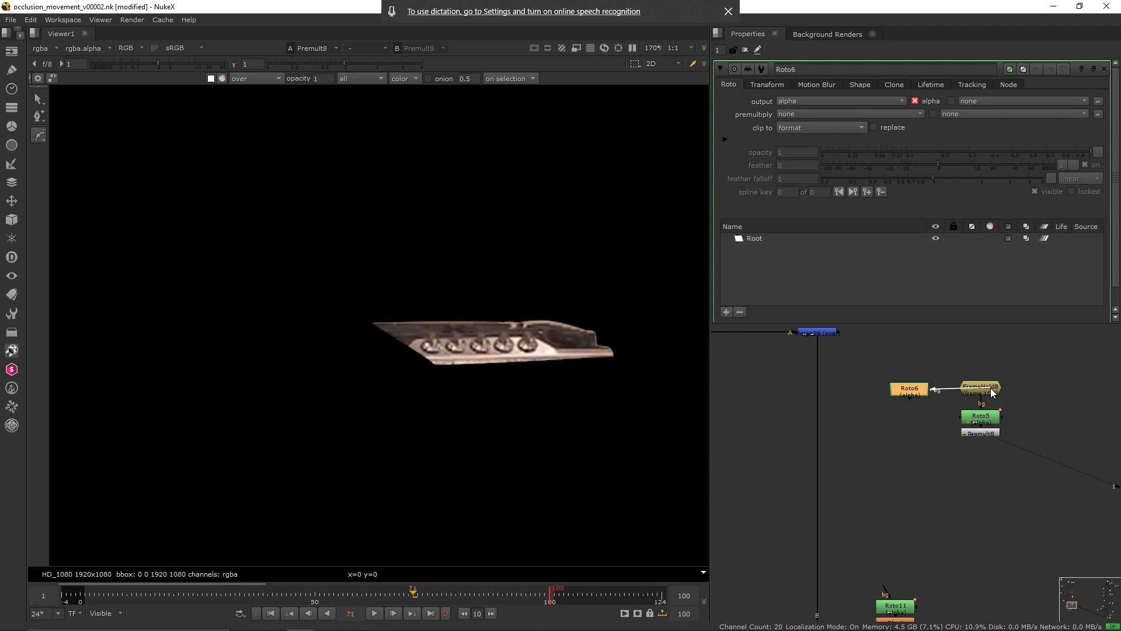
{"action": "left_click_drag", "start_coordinate": [993, 392], "coordinate": [992, 392]}
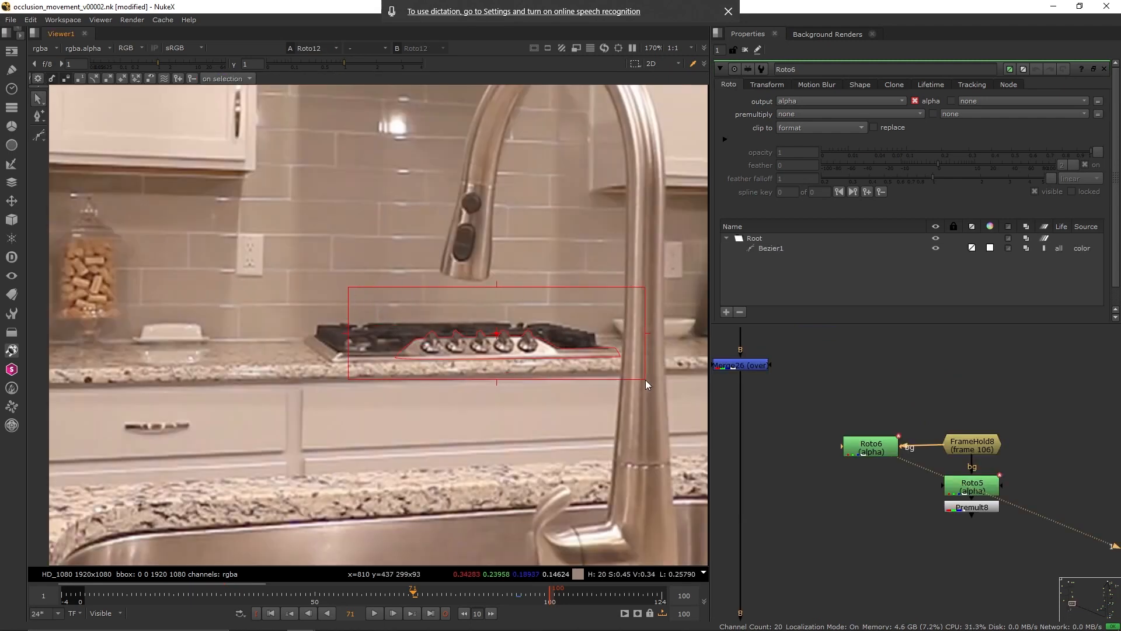
{"action": "left_click_drag", "start_coordinate": [645, 380], "coordinate": [643, 379]}
Step: Insert a RotoPaint after the frame 106 hold and clone over the stove area just above the knobs at opacity 0.2 and size 25
{"action": "left_click", "coordinate": [993, 449]}
{"action": "key", "text": "p"}
{"action": "left_click_drag", "start_coordinate": [969, 464], "coordinate": [972, 466]}
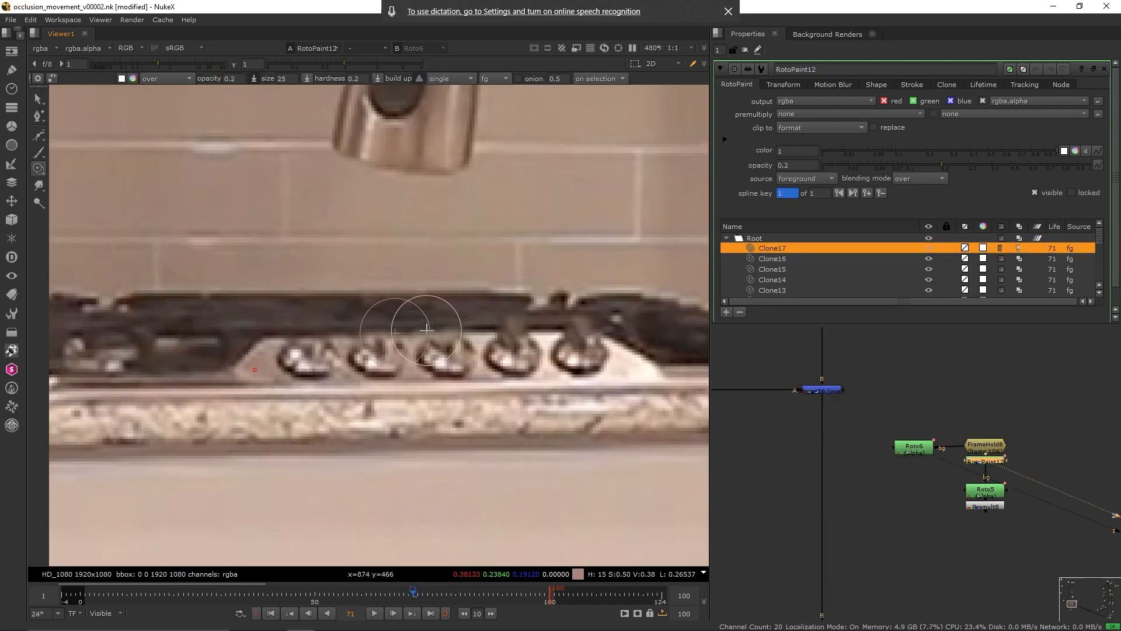
{"action": "left_click", "coordinate": [427, 330]}
{"action": "left_click", "coordinate": [449, 328]}
{"action": "left_click", "coordinate": [472, 327]}
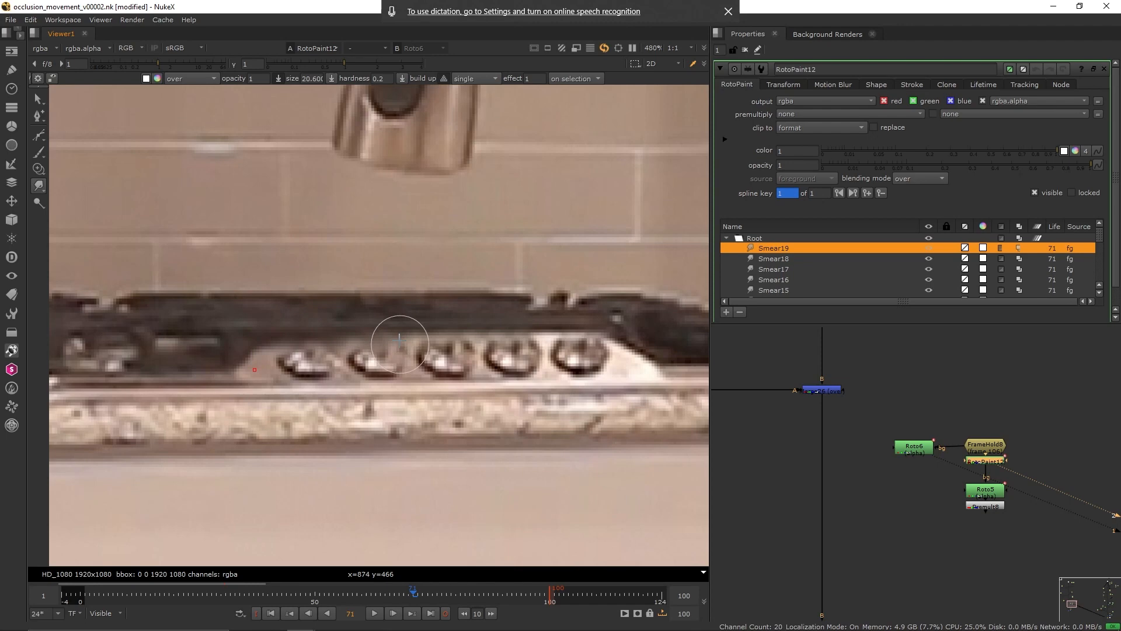
Step: Smear the stove area just above the knobs in the RotoPaint and set the lifetime of every stroke to all frames
{"action": "mouse_move", "coordinate": [389, 351]}
{"action": "left_mouse_down"}
{"action": "mouse_move", "coordinate": [584, 341]}
{"action": "mouse_move", "coordinate": [513, 326]}
{"action": "mouse_move", "coordinate": [586, 345]}
{"action": "left_mouse_up"}
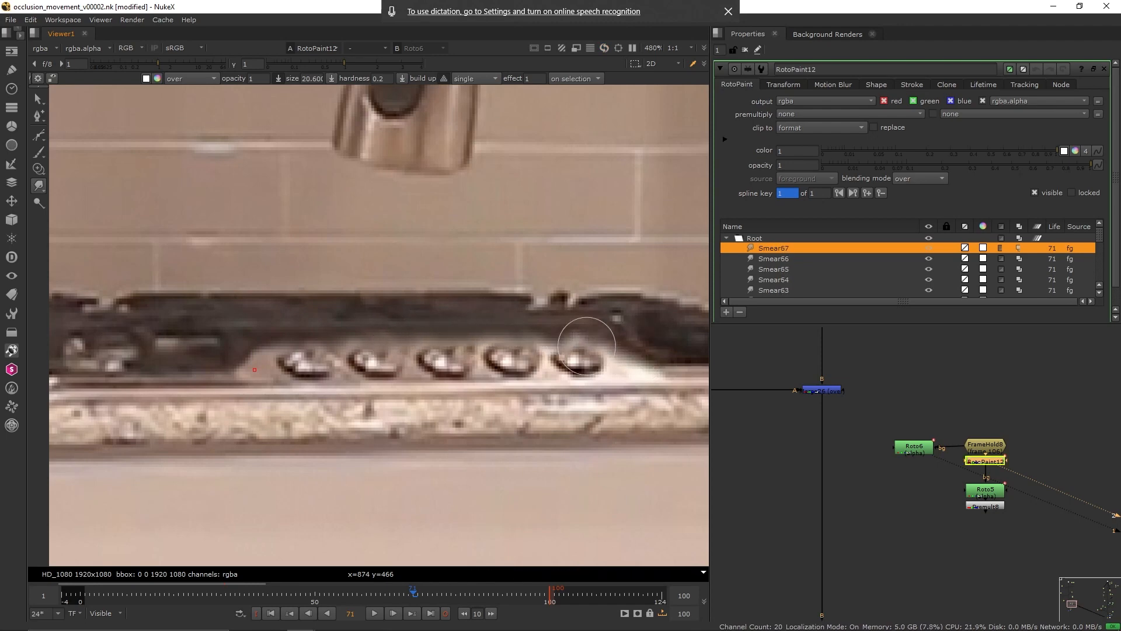
{"action": "right_click", "coordinate": [1053, 248]}
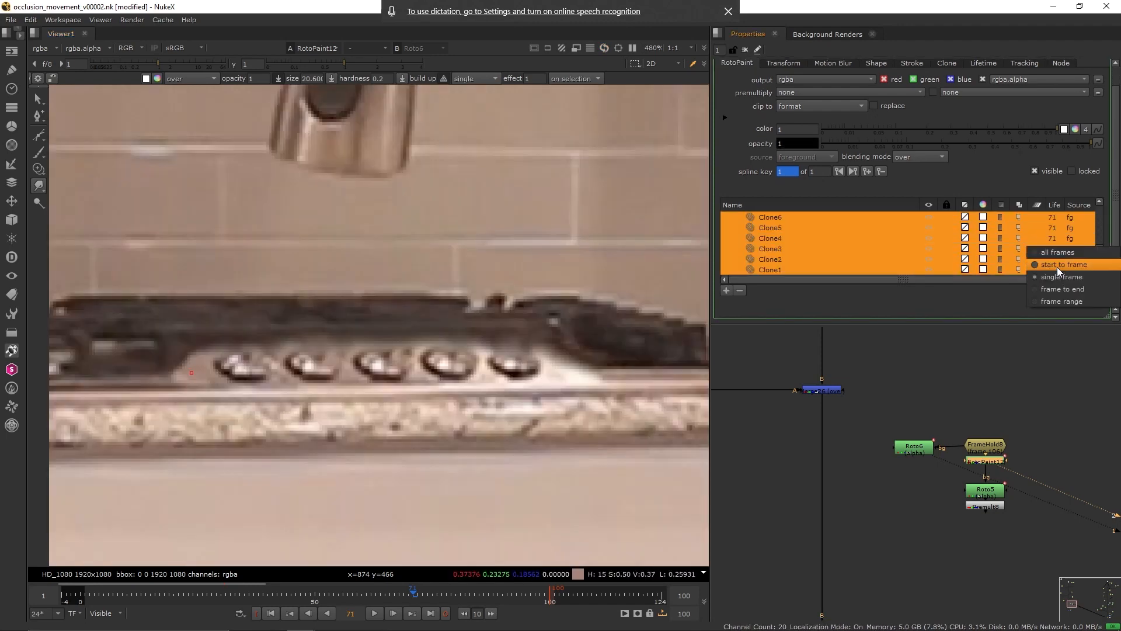
{"action": "left_click", "coordinate": [1056, 252]}
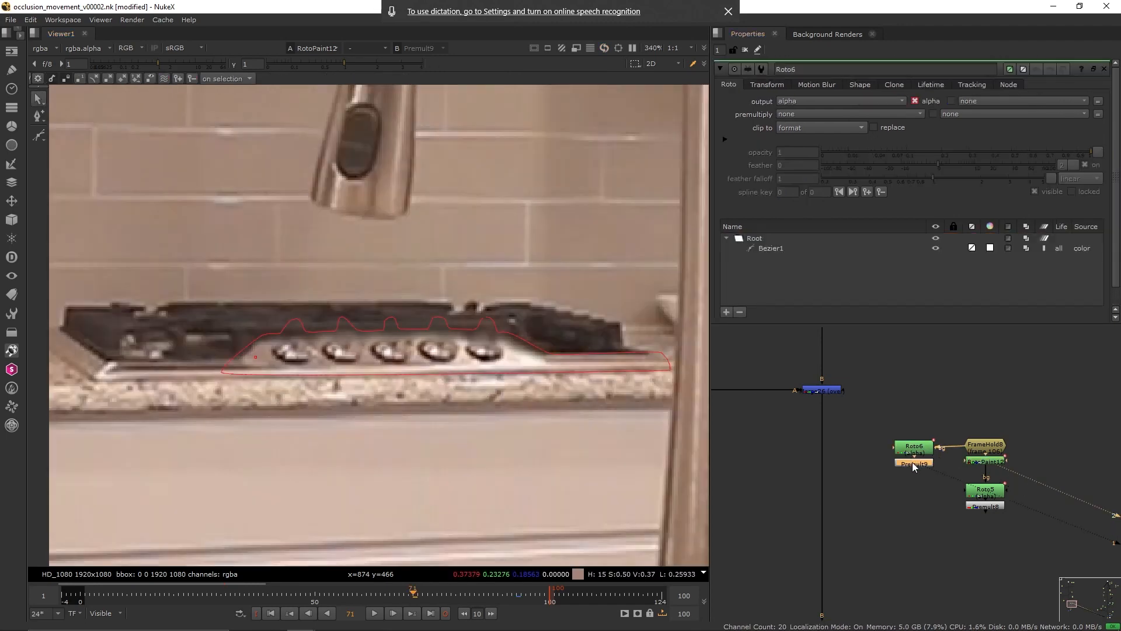
Step: Merge the premultiplied knob panel over the stove patch and merge the combined result into the main comp pipe
{"action": "left_click", "coordinate": [978, 538]}
{"action": "key", "text": "m"}
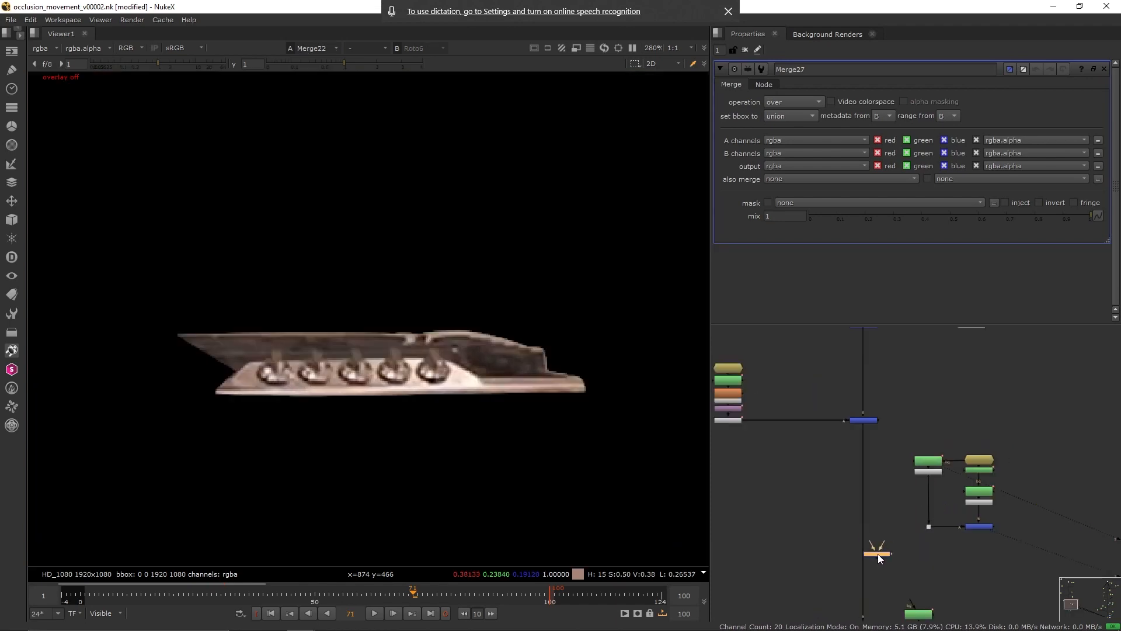
{"action": "left_click_drag", "start_coordinate": [992, 527], "coordinate": [988, 527]}
{"action": "left_click_drag", "start_coordinate": [929, 537], "coordinate": [970, 563], "text": "ctrl"}
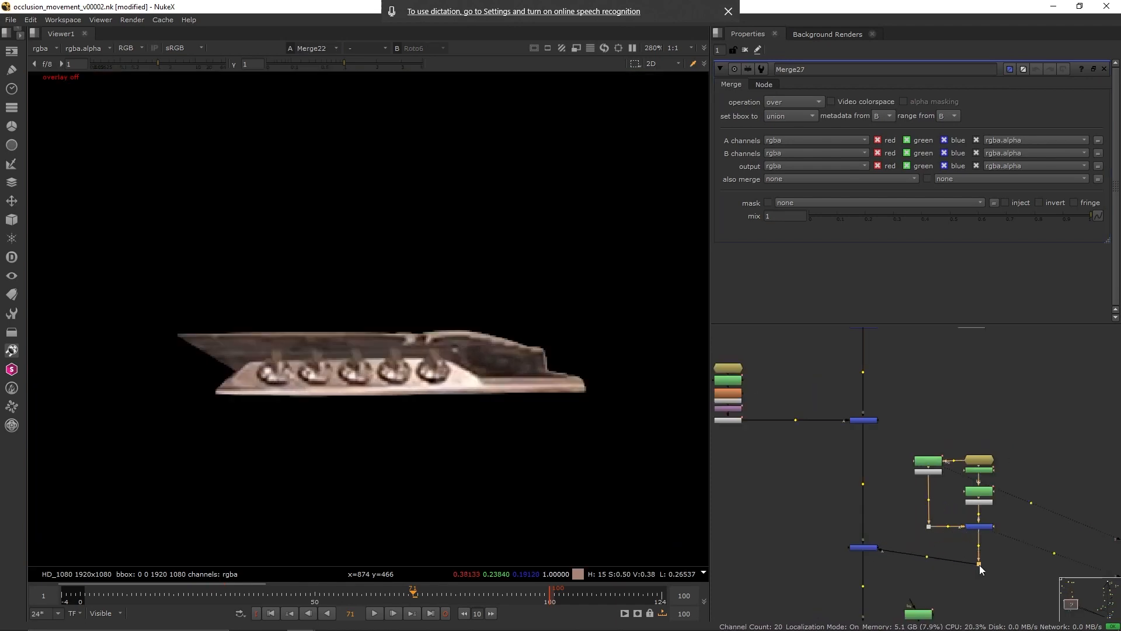
{"action": "key", "text": "1"}
{"action": "scroll", "coordinate": [980, 555], "scroll_direction": "up", "scroll_amount": 2}
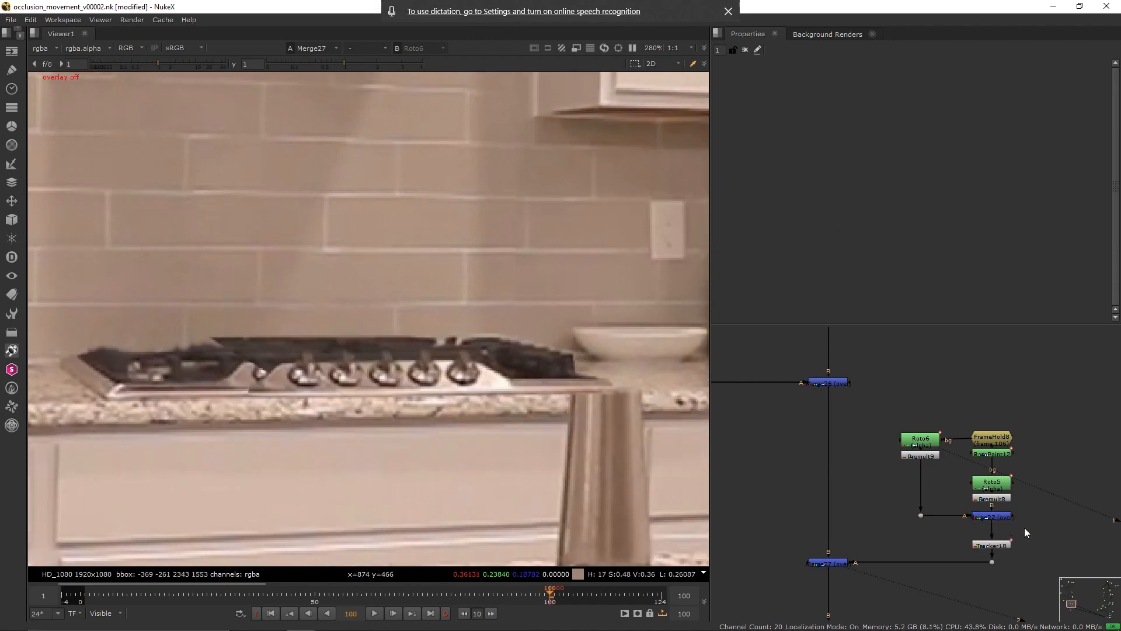
Step: Shift the stove patch with a Transform to translate about x -21.5, y 1.2, and add a CornerPin after each of its two Premults
{"action": "key", "text": "t"}
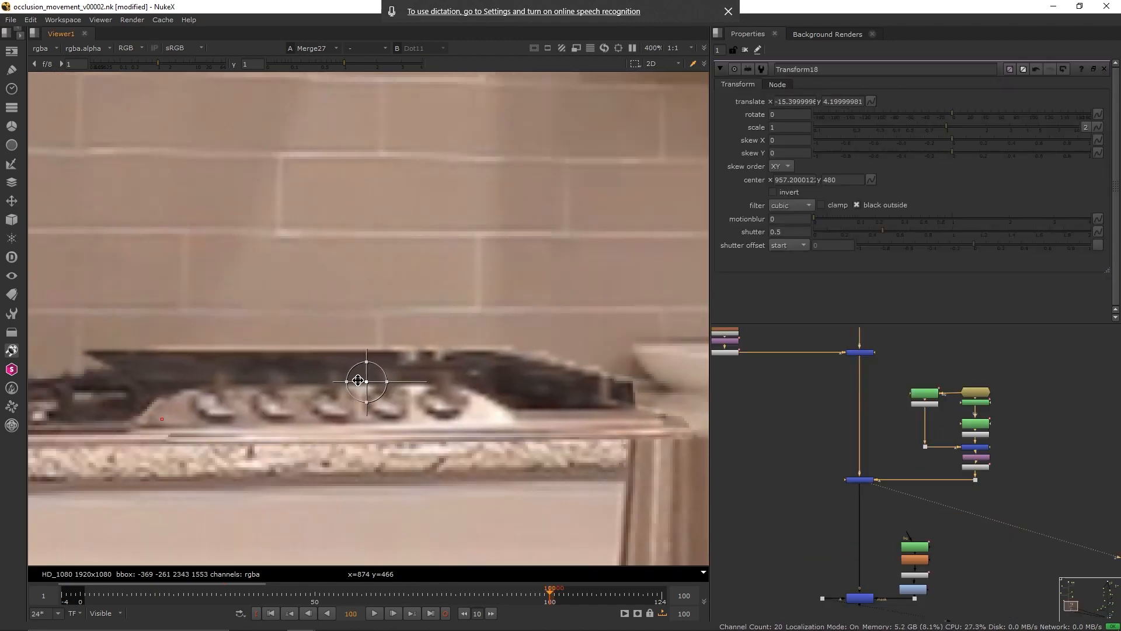
{"action": "left_click_drag", "start_coordinate": [362, 380], "coordinate": [315, 381]}
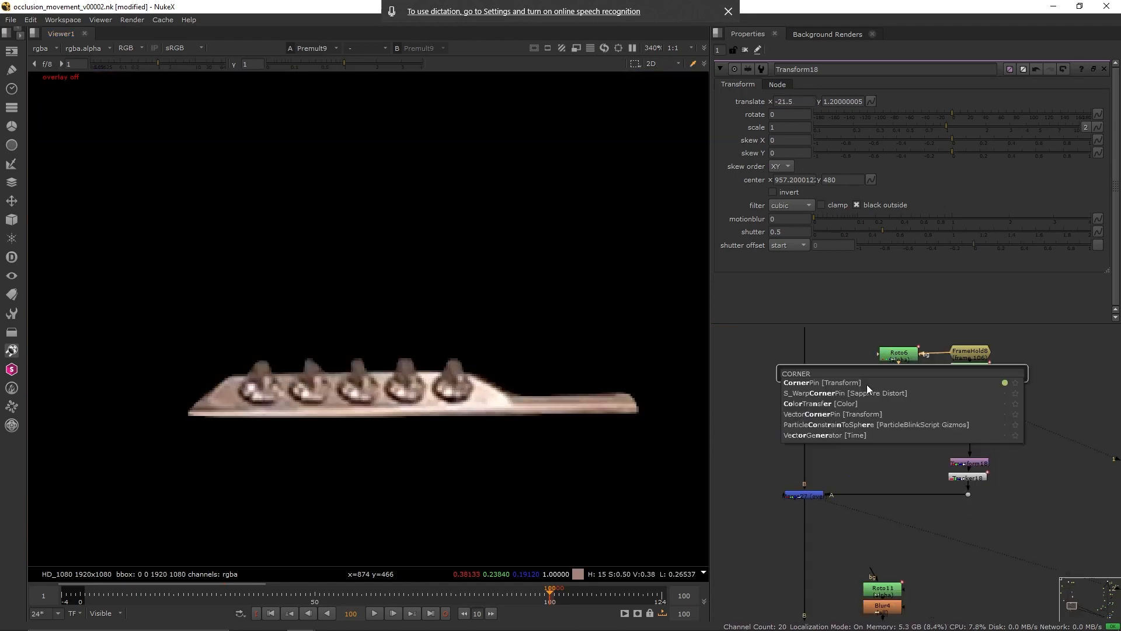
{"action": "double_click", "coordinate": [868, 384]}
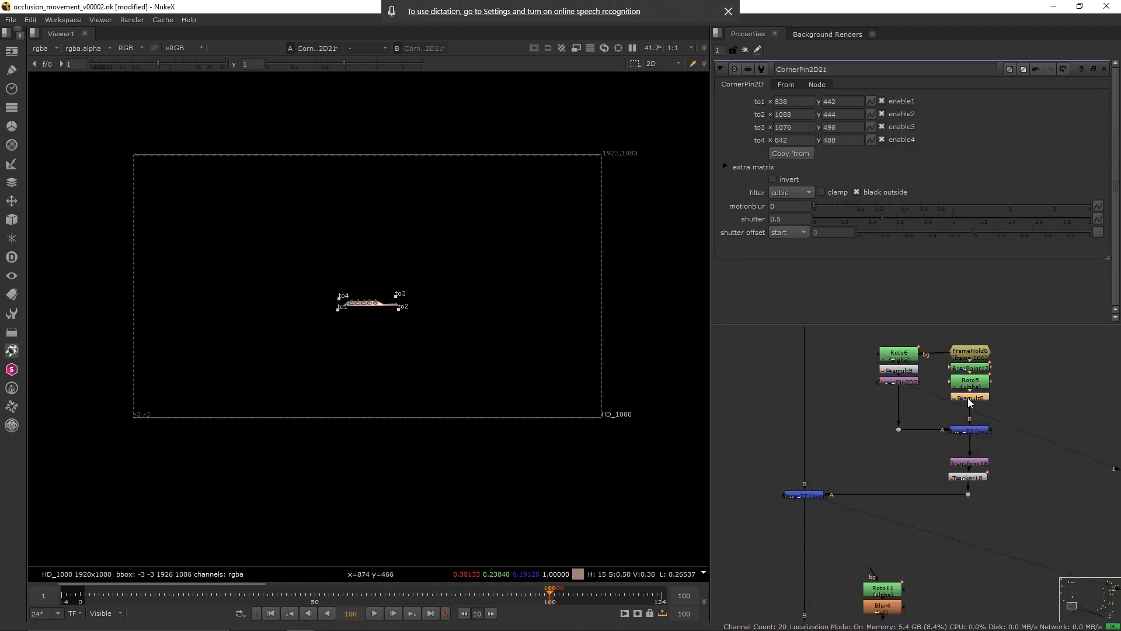
{"action": "key", "text": "Tab"}
{"action": "type", "text": "co"}
{"action": "key", "text": "Return"}
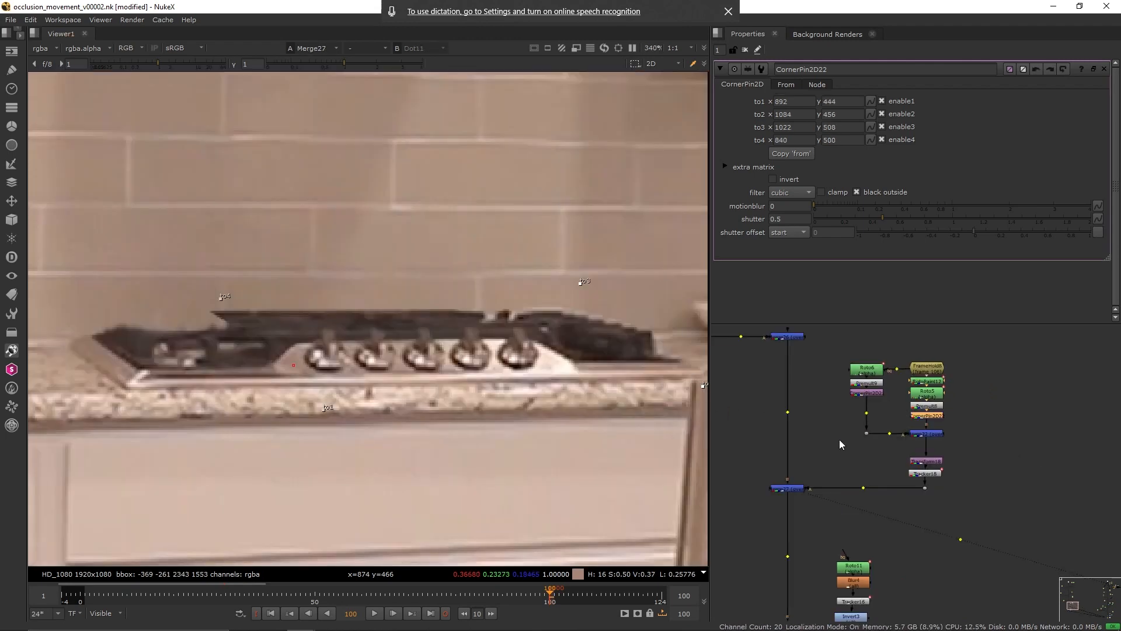
Step: Nudge the to2 and to3 points of the stove body's CornerPin to the right at frame 100
{"action": "left_click_drag", "start_coordinate": [495, 232], "coordinate": [697, 468]}
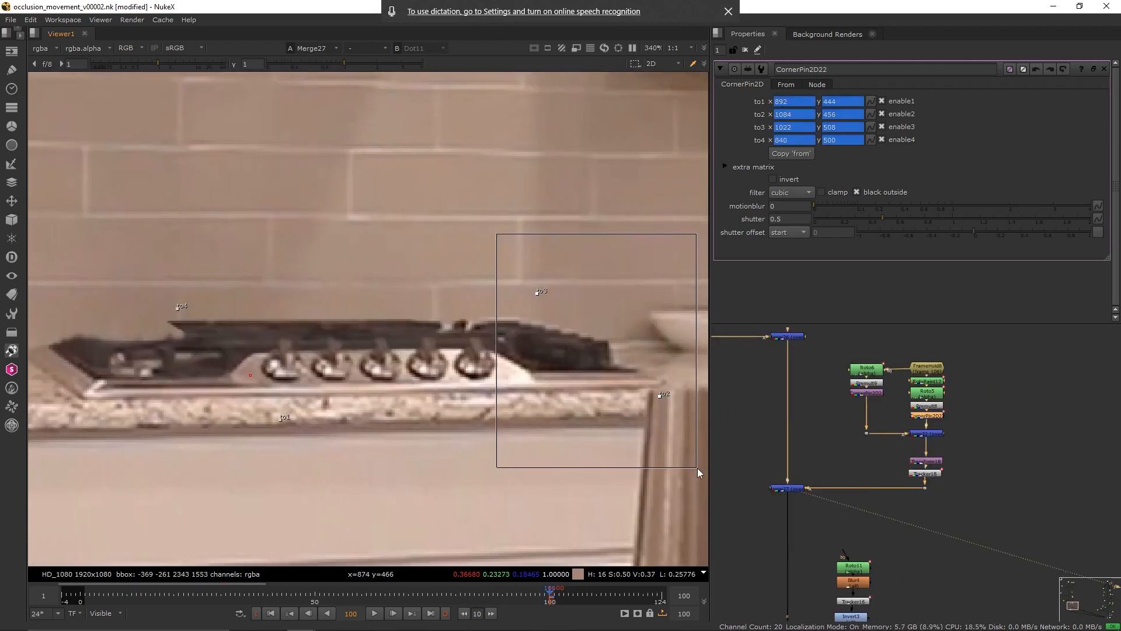
{"action": "key", "text": "KP_6"}
{"action": "key", "text": "2"}
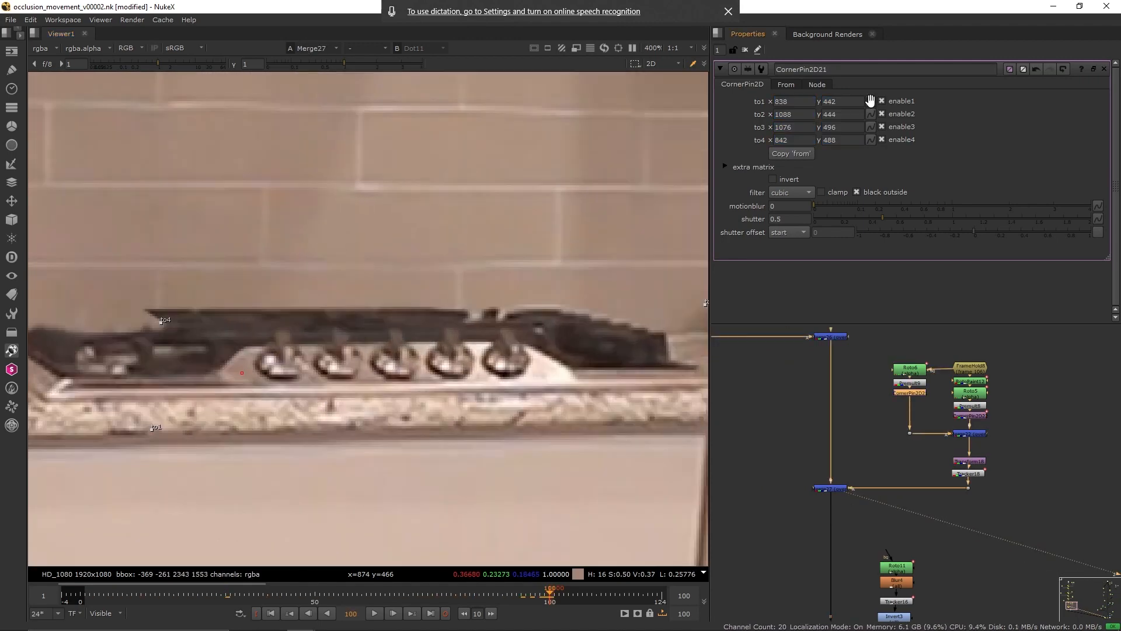
Step: Key all four points of the knob panel's CornerPin at frame 100, and nudge to1 and to4 to x 834 and 838 at frame 1
{"action": "left_click", "coordinate": [870, 114]}
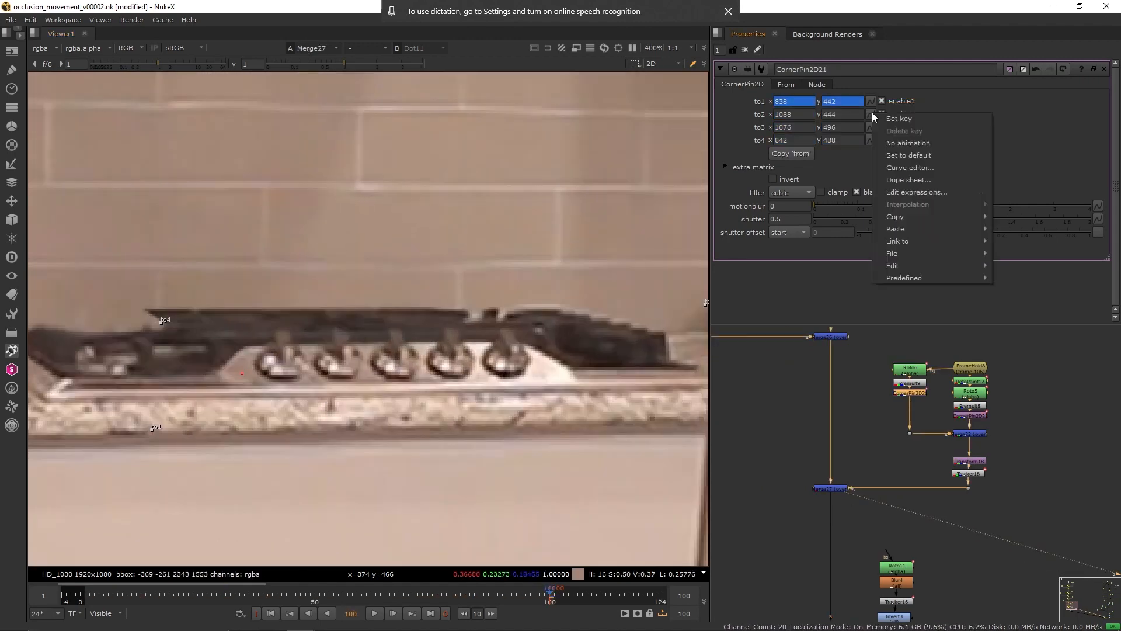
{"action": "left_click", "coordinate": [899, 119]}
{"action": "left_click", "coordinate": [871, 141]}
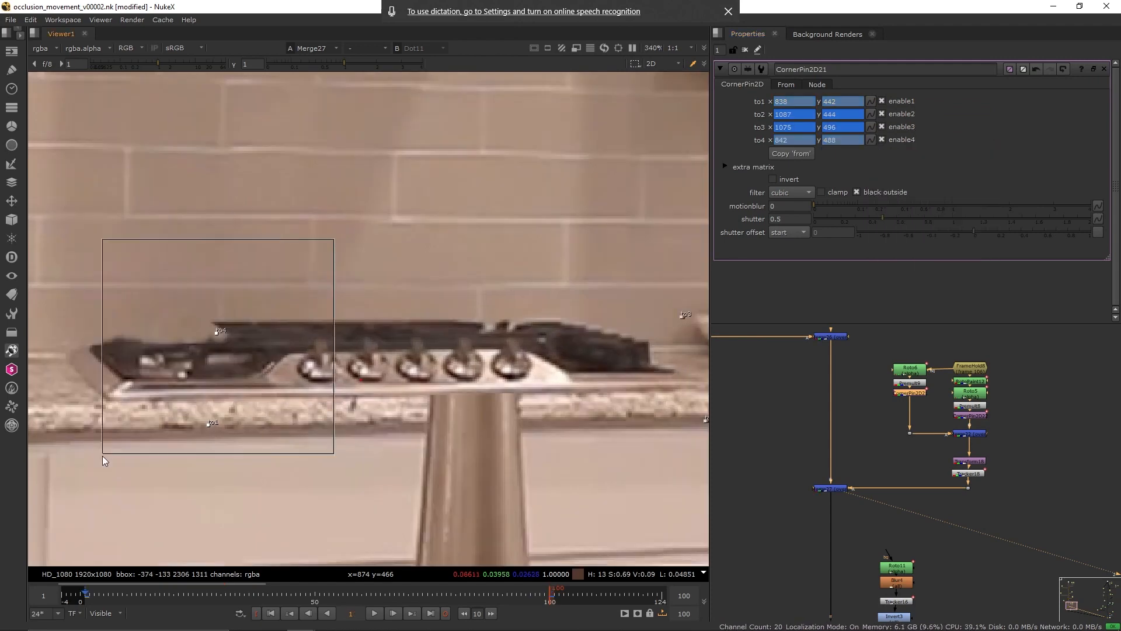
{"action": "left_click_drag", "start_coordinate": [103, 455], "coordinate": [103, 455]}
{"action": "key", "text": "KP_4"}
{"action": "key", "text": "KP_4"}
{"action": "key", "text": "KP_4"}
{"action": "key", "text": "KP_4"}
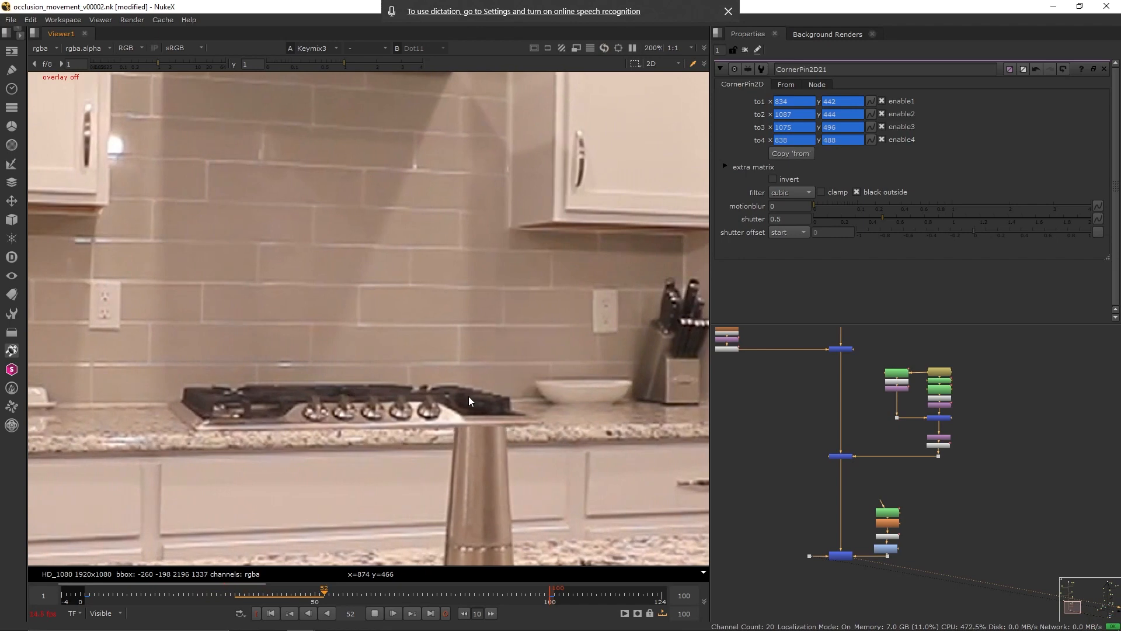
{"action": "scroll", "coordinate": [432, 413], "scroll_direction": "up", "scroll_amount": 1}
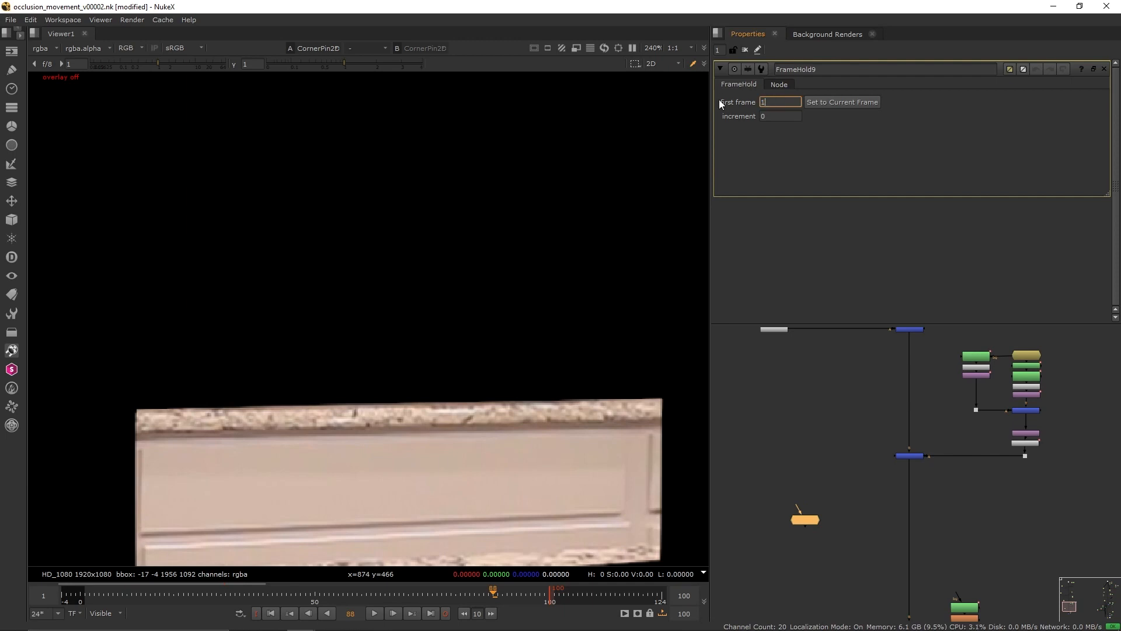
Step: Hold the plate at frame 148 and outline the counter edge and cabinet front below the stove with a Roto
{"action": "type", "text": "48"}
{"action": "left_click", "coordinate": [827, 481]}
{"action": "left_click_drag", "start_coordinate": [818, 458], "coordinate": [872, 374]}
{"action": "scroll", "coordinate": [871, 377], "scroll_direction": "down", "scroll_amount": 5}
{"action": "scroll", "coordinate": [831, 454], "scroll_direction": "up", "scroll_amount": 6}
{"action": "left_click", "coordinate": [830, 454]}
{"action": "key", "text": "alt+h"}
{"action": "key", "text": "o"}
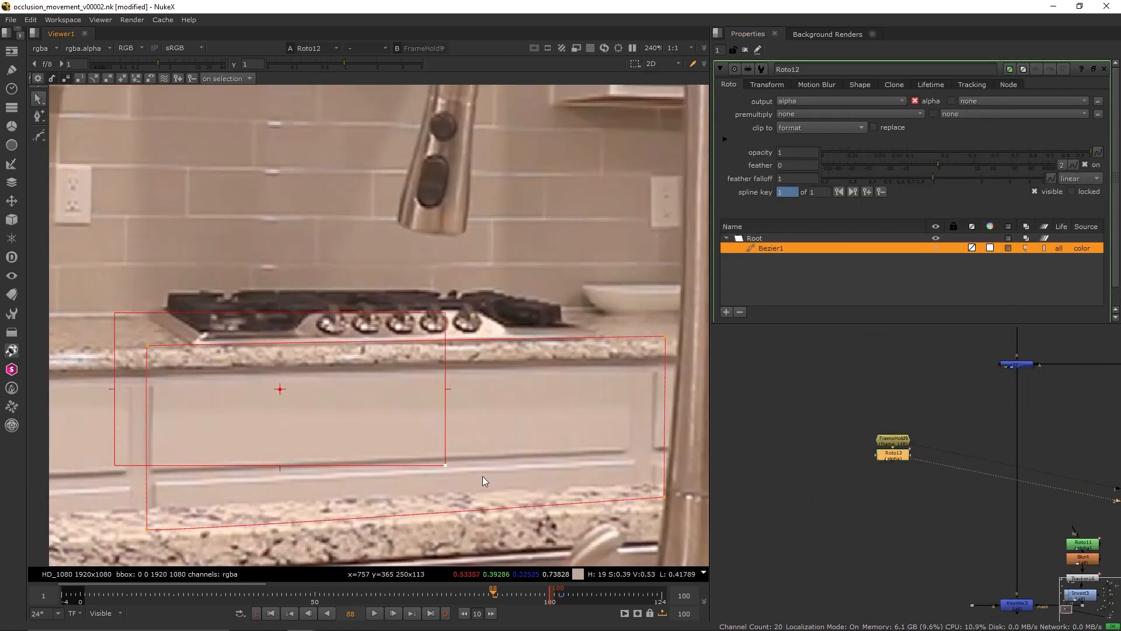
{"action": "left_click_drag", "start_coordinate": [483, 475], "coordinate": [671, 530]}
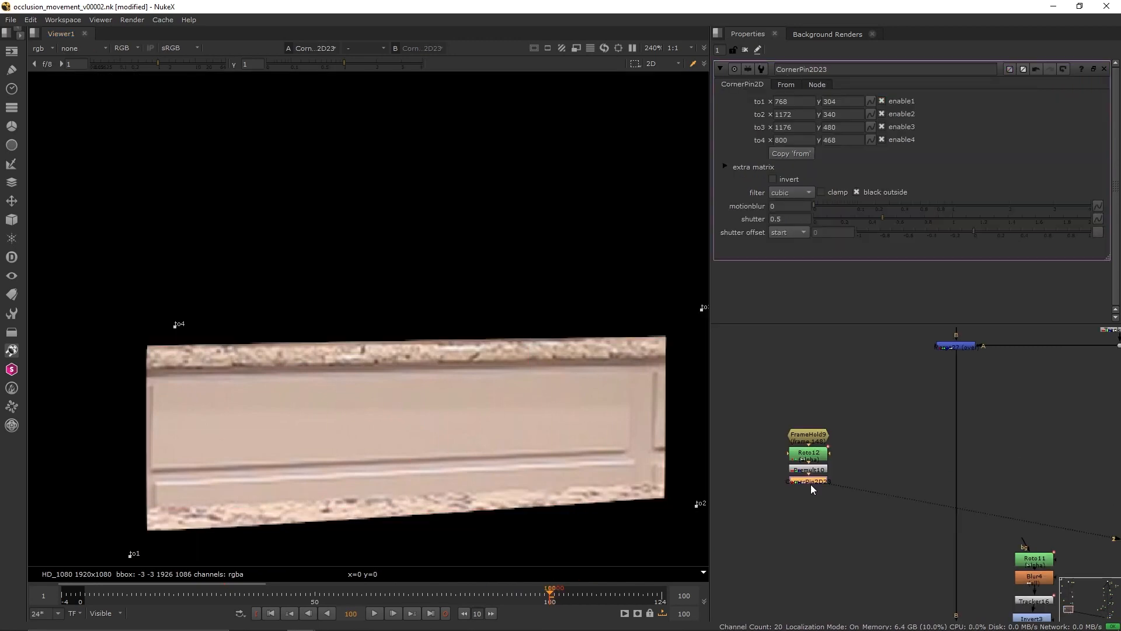
Step: Add a Transform and a match-move Tracker below the cabinet patch's CornerPin and merge the patch into the main comp pipe
{"action": "key", "text": "t"}
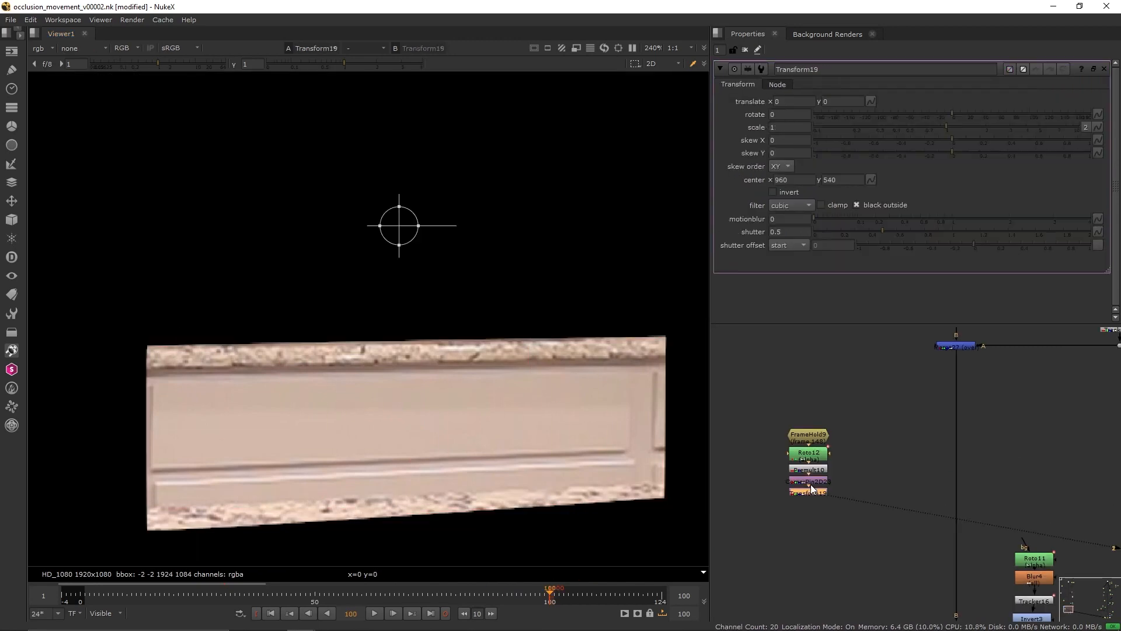
{"action": "middle_click_drag", "start_coordinate": [811, 491], "coordinate": [812, 507]}
{"action": "key", "text": "ctrl+v"}
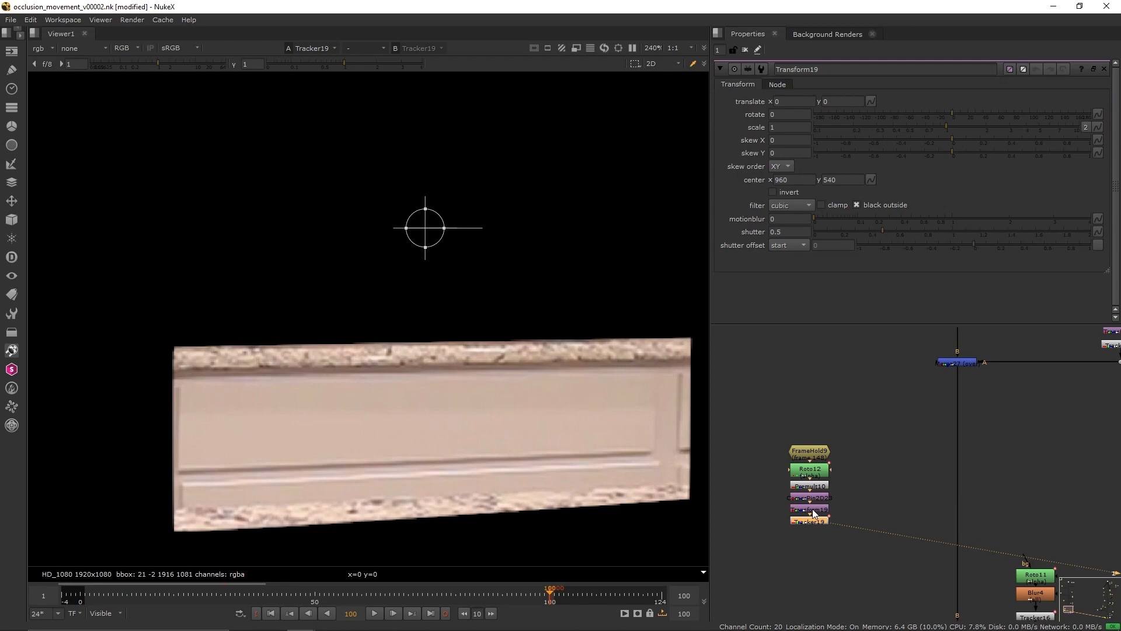
{"action": "double_click", "coordinate": [815, 520]}
{"action": "key", "text": "m"}
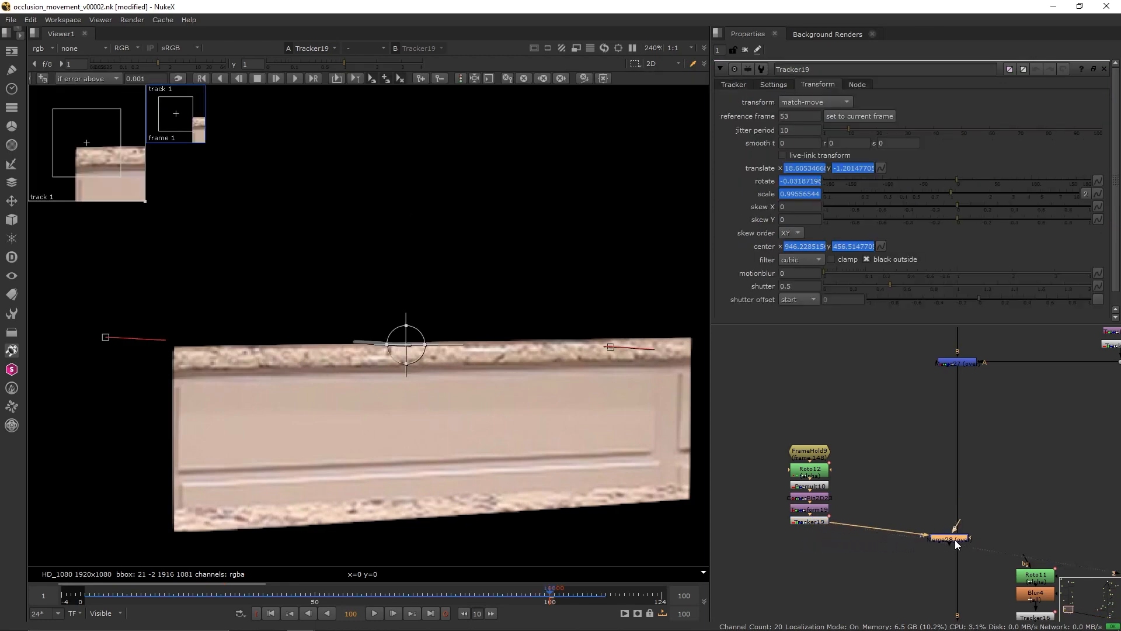
{"action": "left_click_drag", "start_coordinate": [953, 529], "coordinate": [954, 521]}
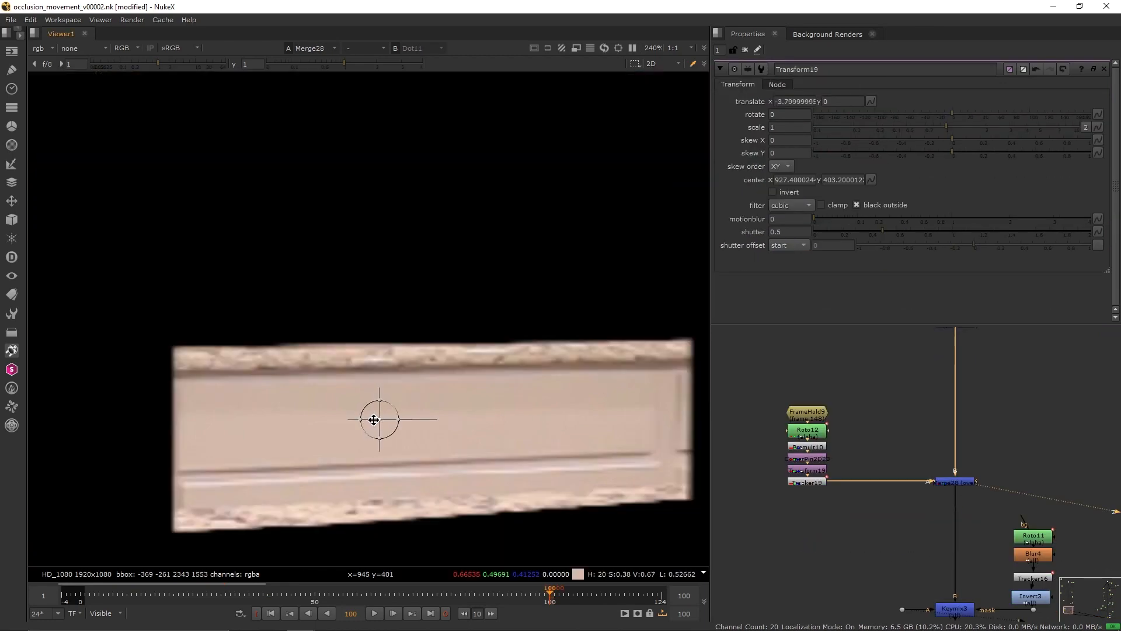
Step: Slide the cabinet patch left into alignment with the Transform and key its CornerPin points at frame 100
{"action": "left_click_drag", "start_coordinate": [378, 418], "coordinate": [296, 417]}
{"action": "key", "text": "1"}
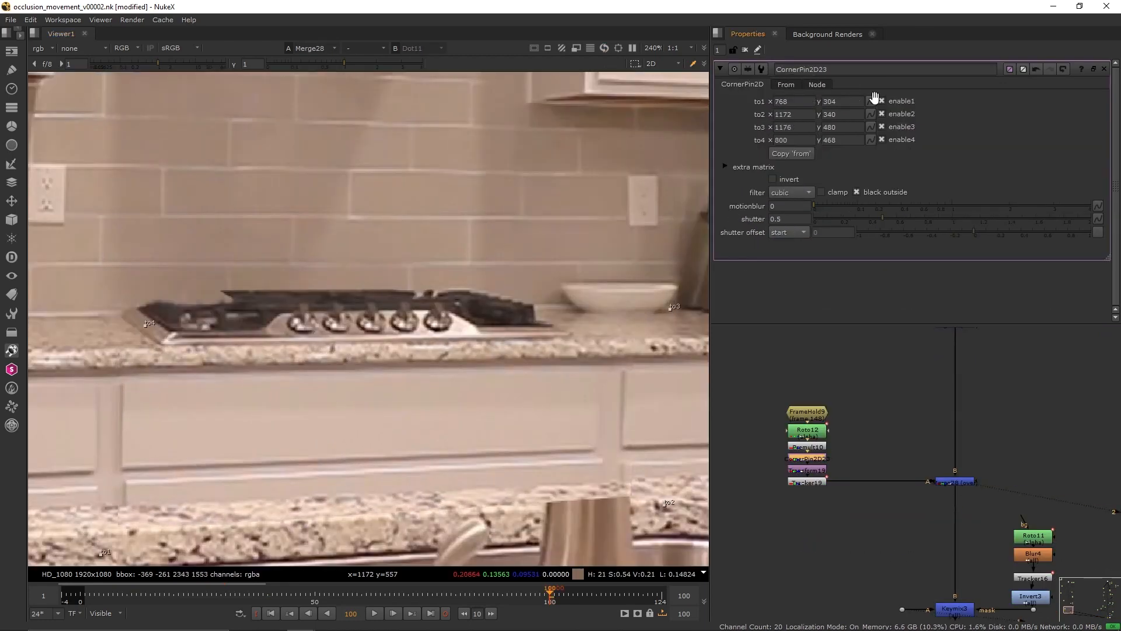
{"action": "left_click", "coordinate": [871, 102]}
{"action": "left_click", "coordinate": [895, 107]}
{"action": "left_click", "coordinate": [870, 115]}
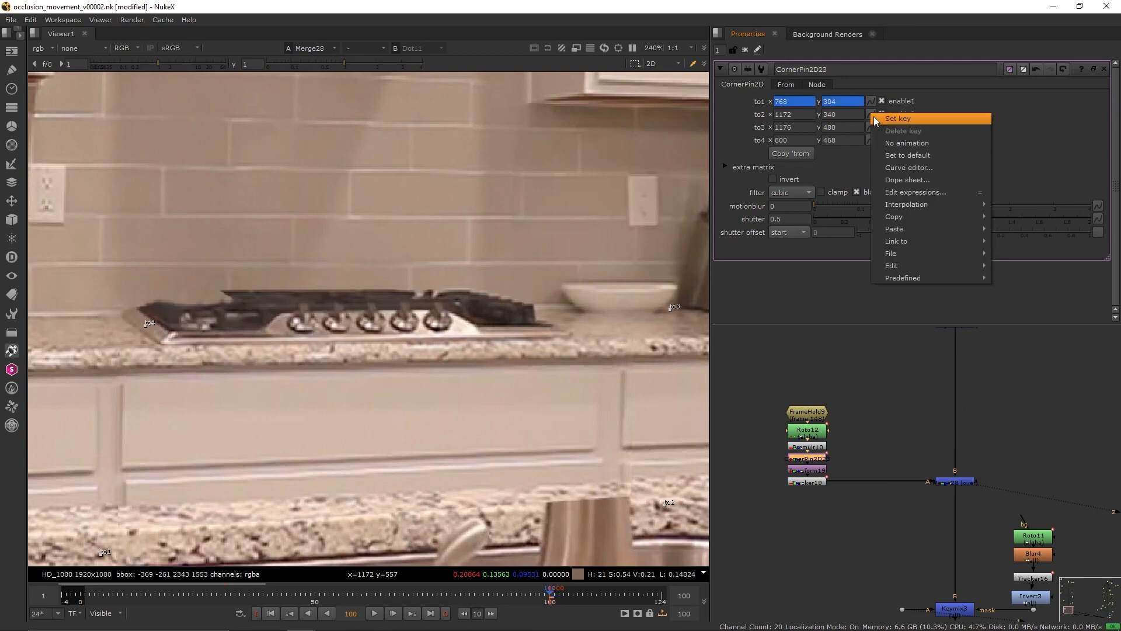
{"action": "left_click", "coordinate": [895, 120]}
{"action": "left_click", "coordinate": [871, 128]}
{"action": "left_click", "coordinate": [876, 134]}
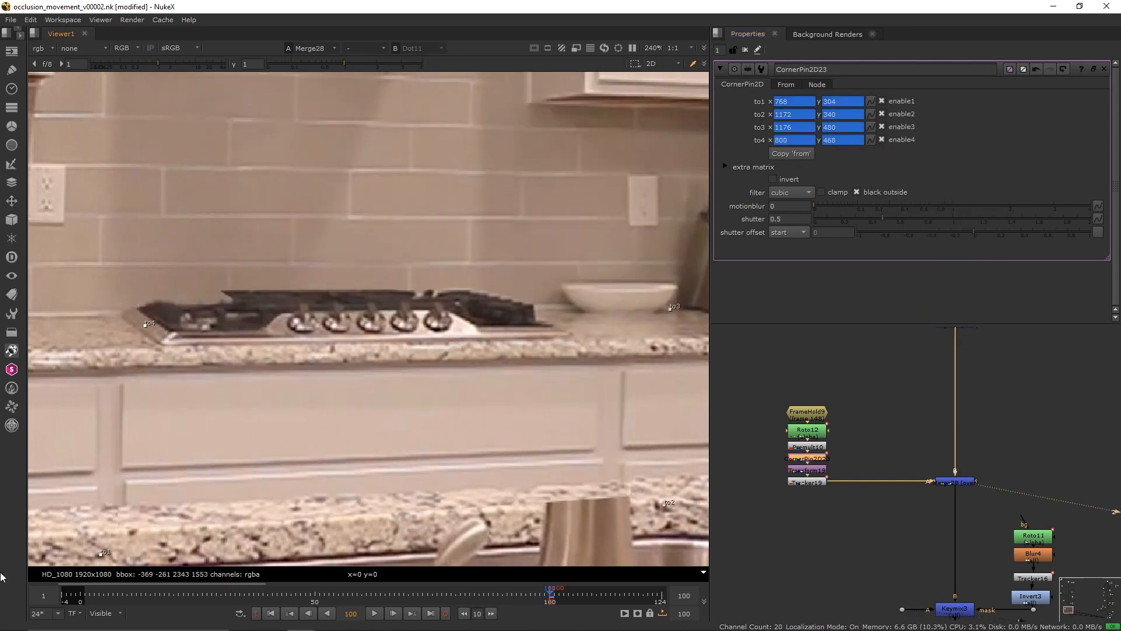
Step: Nudge the cabinet patch's corner points at frame 1 to 763, 303; 1163, 339.9; 1167, 480.9; and 795, 467.2, comparing against the plate
{"action": "key", "text": "KP_4"}
{"action": "key", "text": "KP_6"}
{"action": "key", "text": "KP_6"}
{"action": "key", "text": "KP_6"}
{"action": "key", "text": "KP_6"}
{"action": "key", "text": "KP_8"}
{"action": "key", "text": "1"}
{"action": "key", "text": "2"}
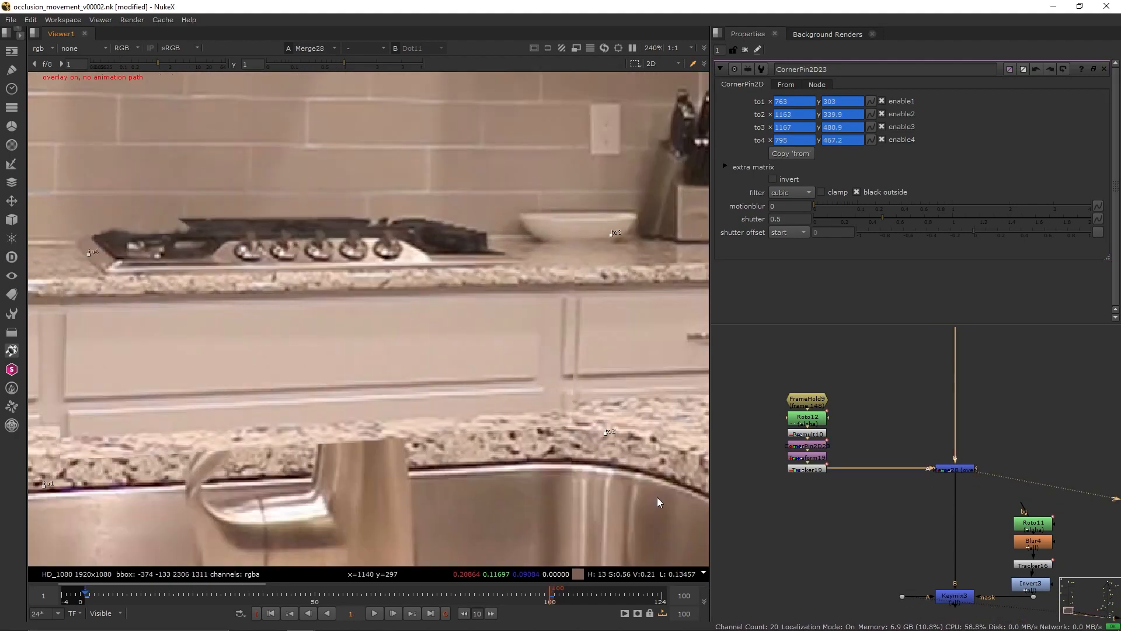
Step: Nudge the cabinet patch's to2 and to3 points right to x 1173 and 1177 at frame 1, comparing against the plate
{"action": "key", "text": "1"}
{"action": "key", "text": "2"}
{"action": "key", "text": "KP_6"}
{"action": "key", "text": "KP_6"}
{"action": "key", "text": "KP_6"}
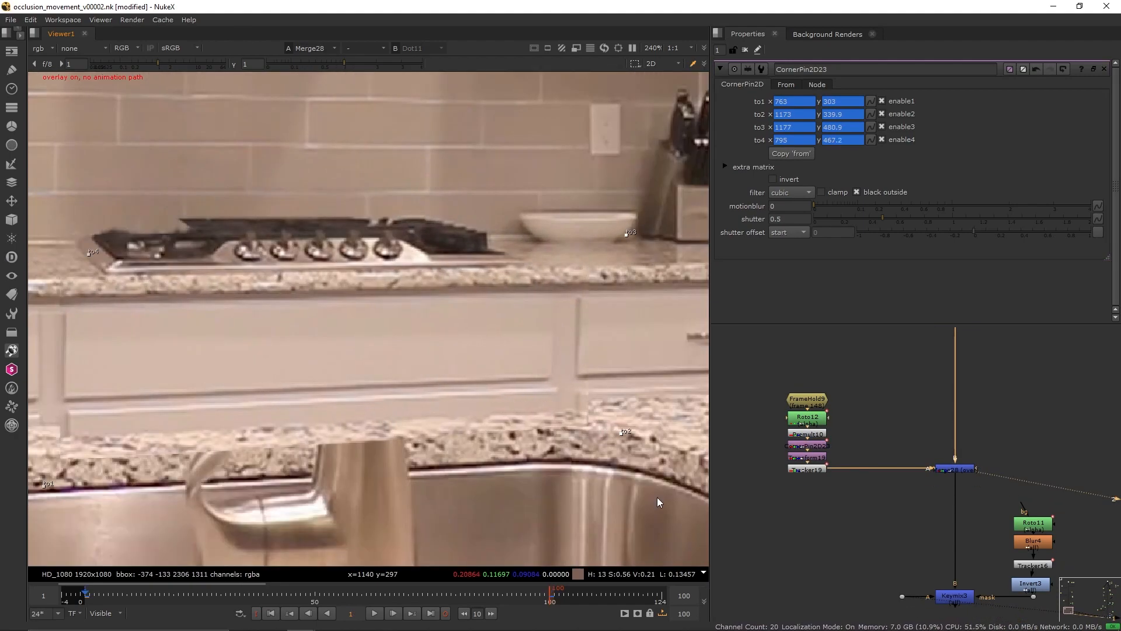
{"action": "key", "text": "1"}
{"action": "key", "text": "2"}
Step: Nudge the cabinet patch's to1 and to4 points left to x 760.9 and 792.9 at frame 1, comparing against the plate
{"action": "left_click_drag", "start_coordinate": [244, 205], "coordinate": [15, 502]}
{"action": "key", "text": "1"}
{"action": "key", "text": "KP_4"}
{"action": "key", "text": "2"}
{"action": "key", "text": "1"}
{"action": "key", "text": "2"}
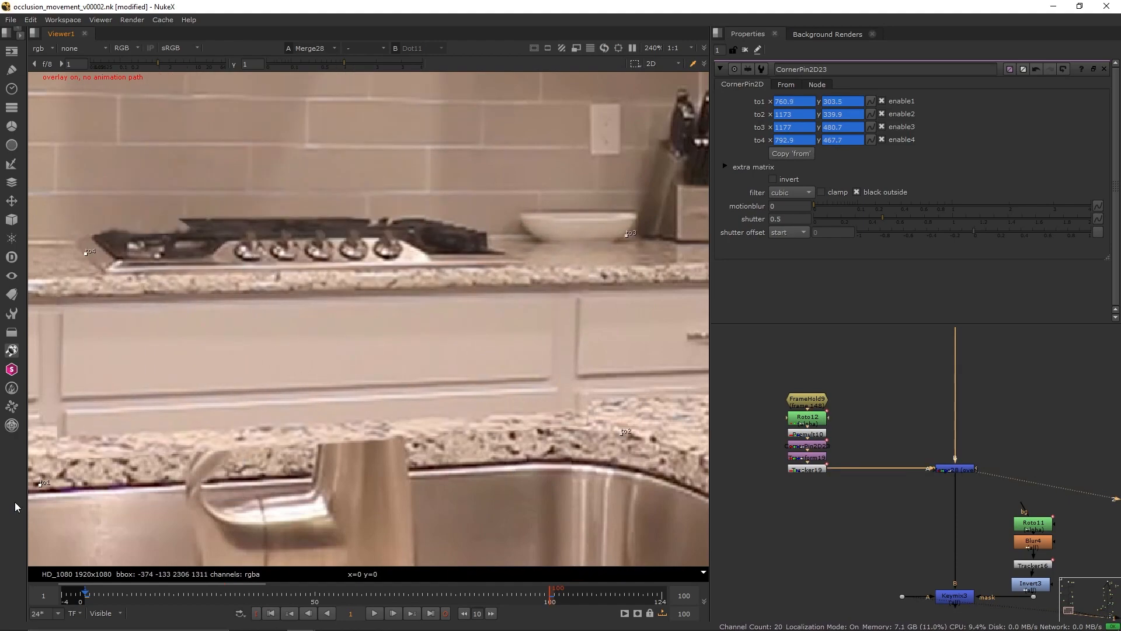
{"action": "key", "text": "1"}
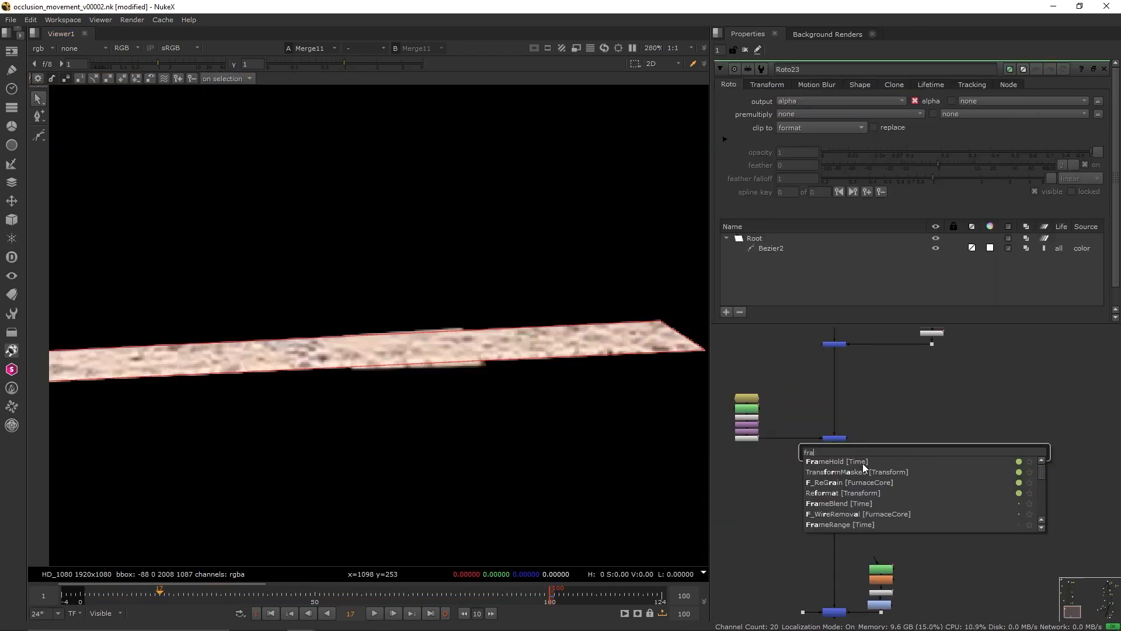
Step: Build a premultiplied patch of the counter strip behind the sink from a frame 1 hold and a pasted Roto
{"action": "left_click", "coordinate": [863, 464]}
{"action": "left_click_drag", "start_coordinate": [923, 442], "coordinate": [870, 499]}
{"action": "left_click_drag", "start_coordinate": [870, 498], "coordinate": [828, 343]}
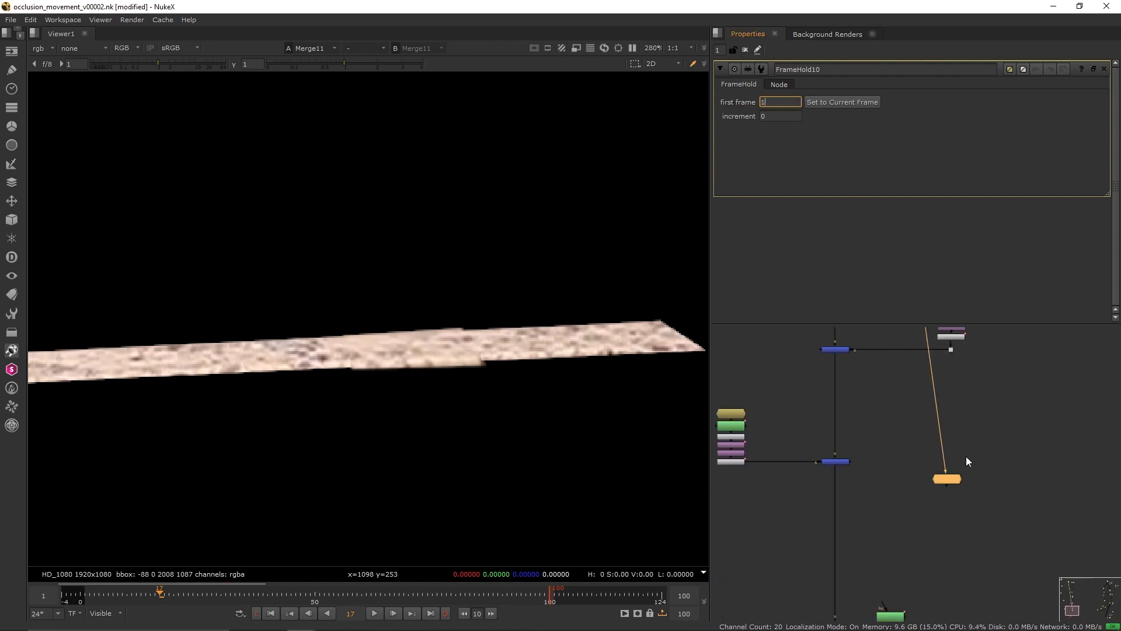
{"action": "key", "text": "ctrl+v"}
{"action": "left_click_drag", "start_coordinate": [156, 317], "coordinate": [637, 475]}
{"action": "left_click_drag", "start_coordinate": [156, 317], "coordinate": [636, 475]}
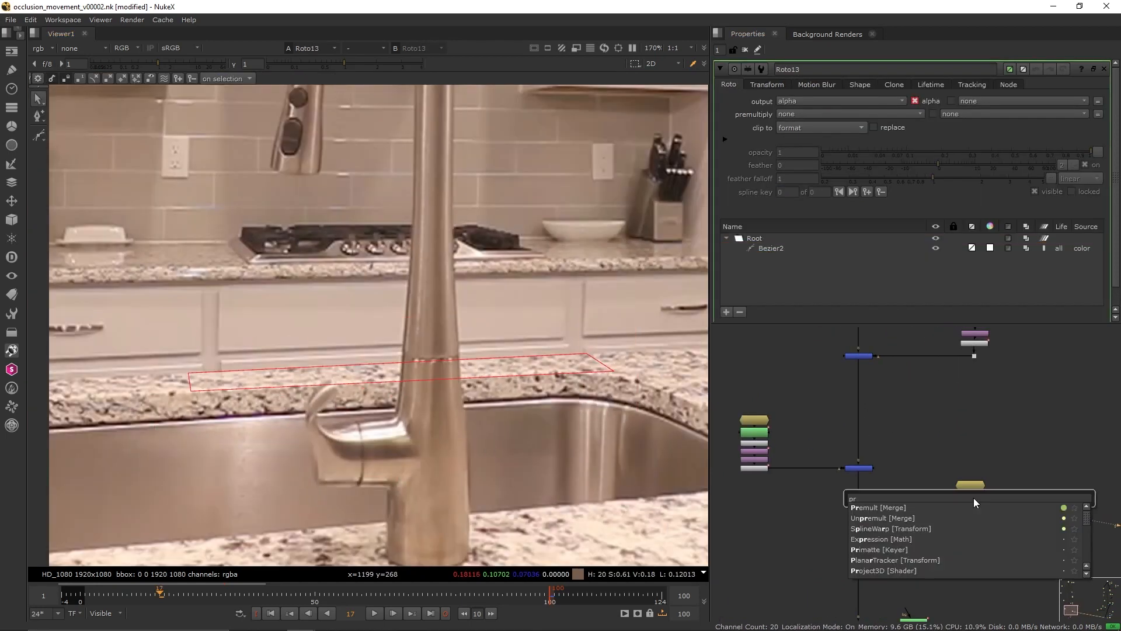
{"action": "key", "text": "Return"}
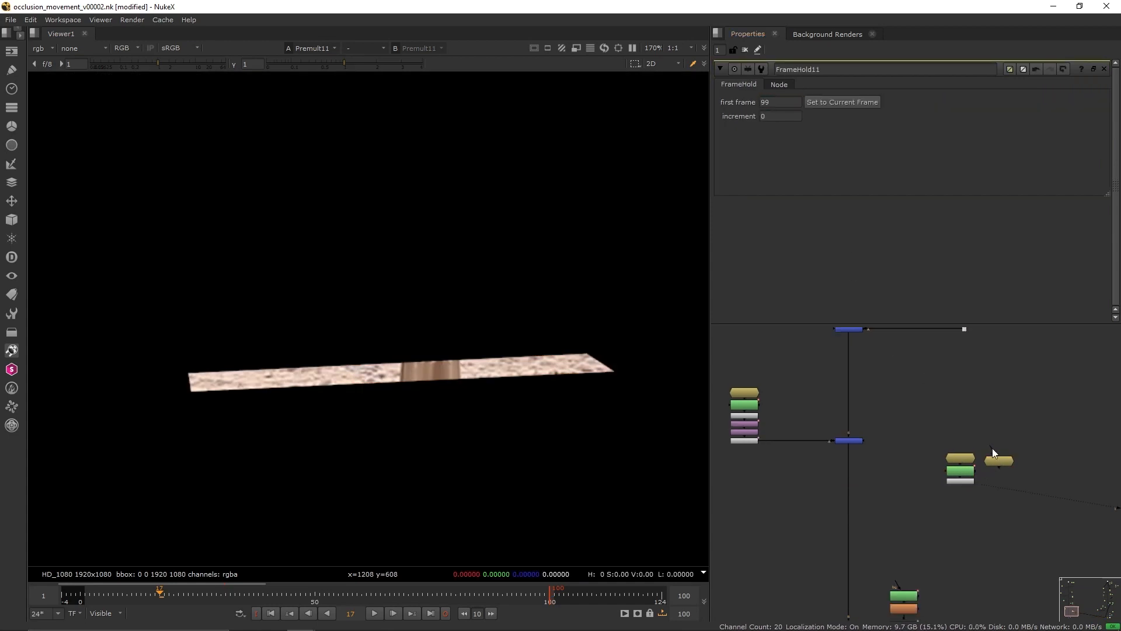
Step: Premultiply the small counter Roto beside the faucet on the frame 99 hold
{"action": "scroll", "coordinate": [957, 431], "scroll_direction": "down", "scroll_amount": 2}
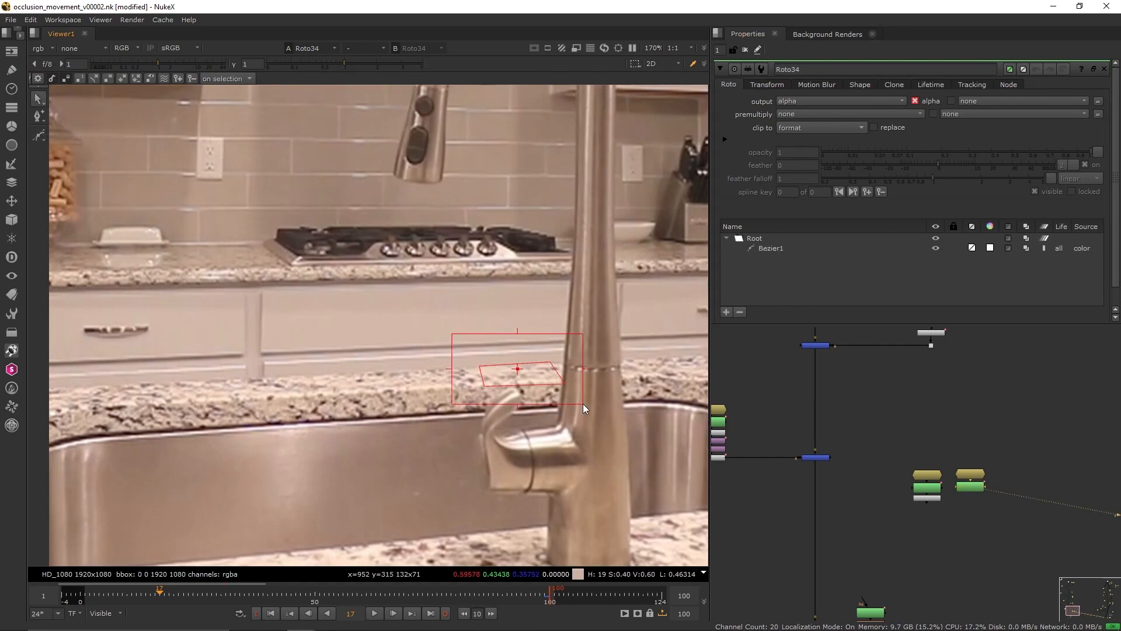
{"action": "key", "text": "Tab"}
{"action": "type", "text": "premult"}
{"action": "key", "text": "Return"}
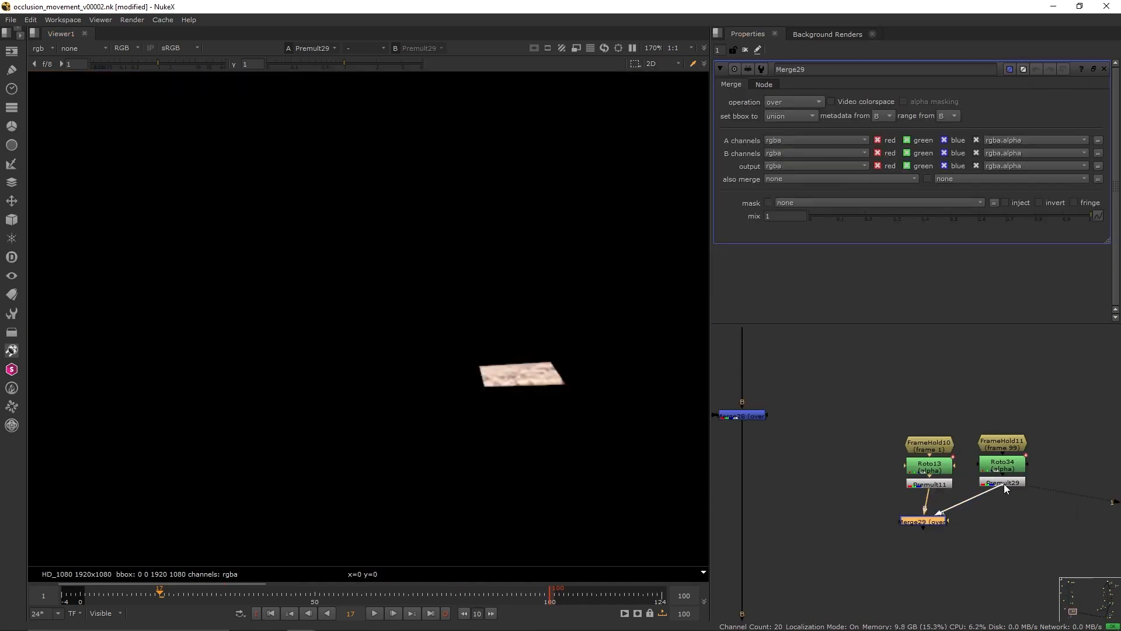
Step: Merge the frame 99 counter patch over the frame 1 strip, add a Transform after its Premult and reposition the Transform's pivot near the patch
{"action": "left_click_drag", "start_coordinate": [970, 500], "coordinate": [1007, 528], "text": "ctrl"}
{"action": "left_click_drag", "start_coordinate": [930, 523], "coordinate": [936, 523]}
{"action": "key", "text": "2"}
{"action": "left_click", "coordinate": [1005, 485]}
{"action": "key", "text": "t"}
{"action": "left_click_drag", "start_coordinate": [459, 181], "coordinate": [425, 370], "text": "ctrl"}
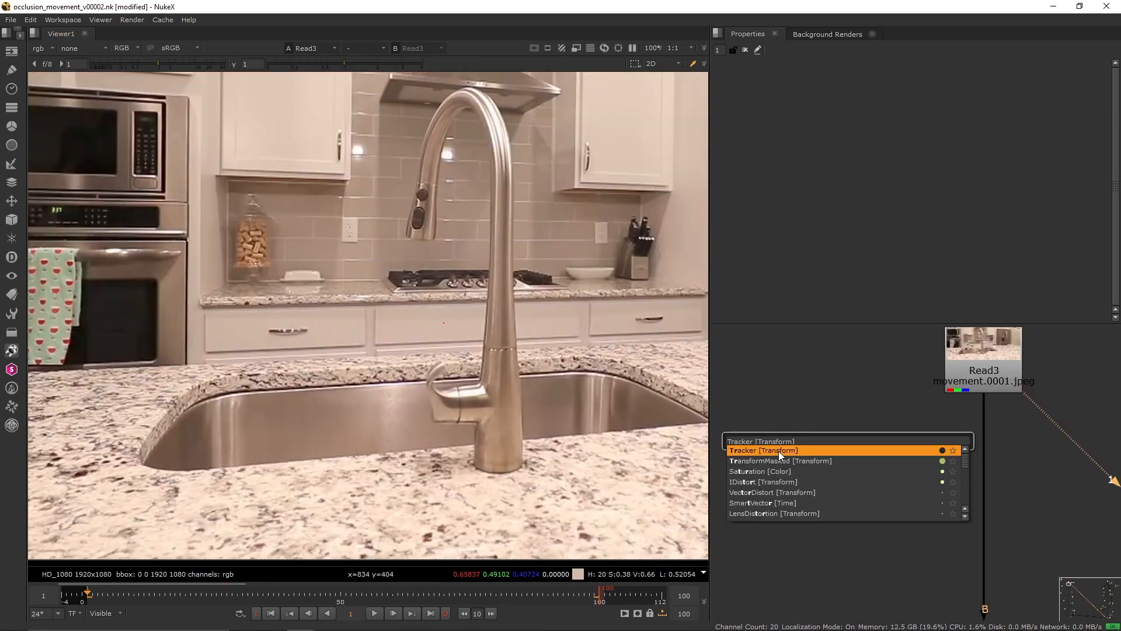
Step: Create a Tracker on the Read3 plate and track a first point forward on the sink rim's rear left corner
{"action": "key", "text": "Return"}
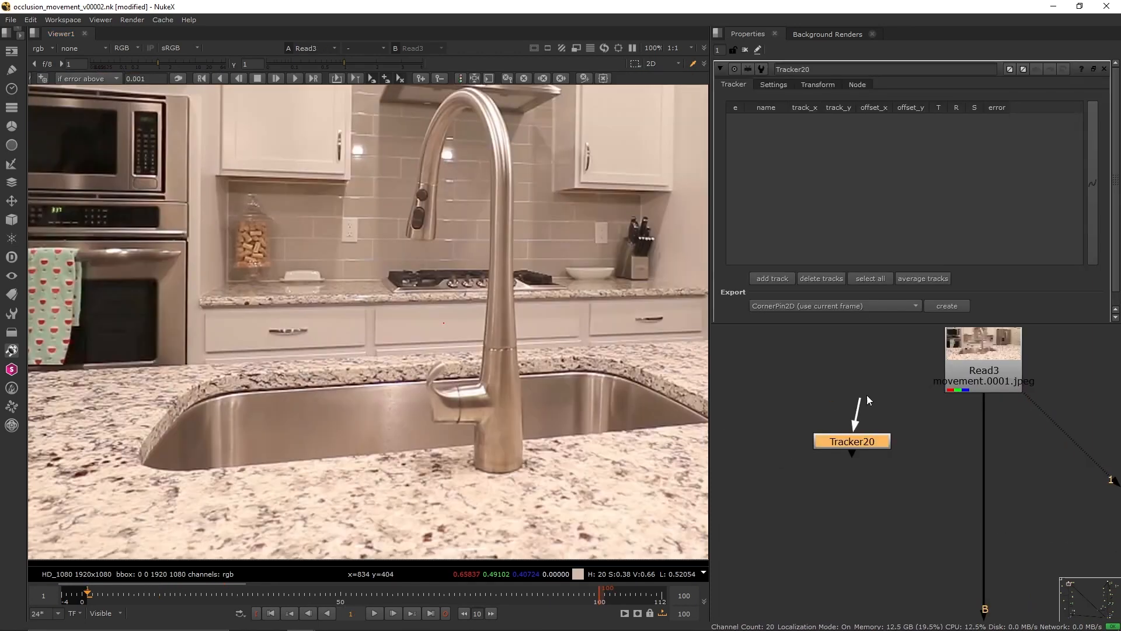
{"action": "left_click_drag", "start_coordinate": [853, 402], "coordinate": [969, 365]}
{"action": "left_click", "coordinate": [772, 278]}
{"action": "left_click_drag", "start_coordinate": [367, 321], "coordinate": [224, 382]}
{"action": "left_click", "coordinate": [295, 78]}
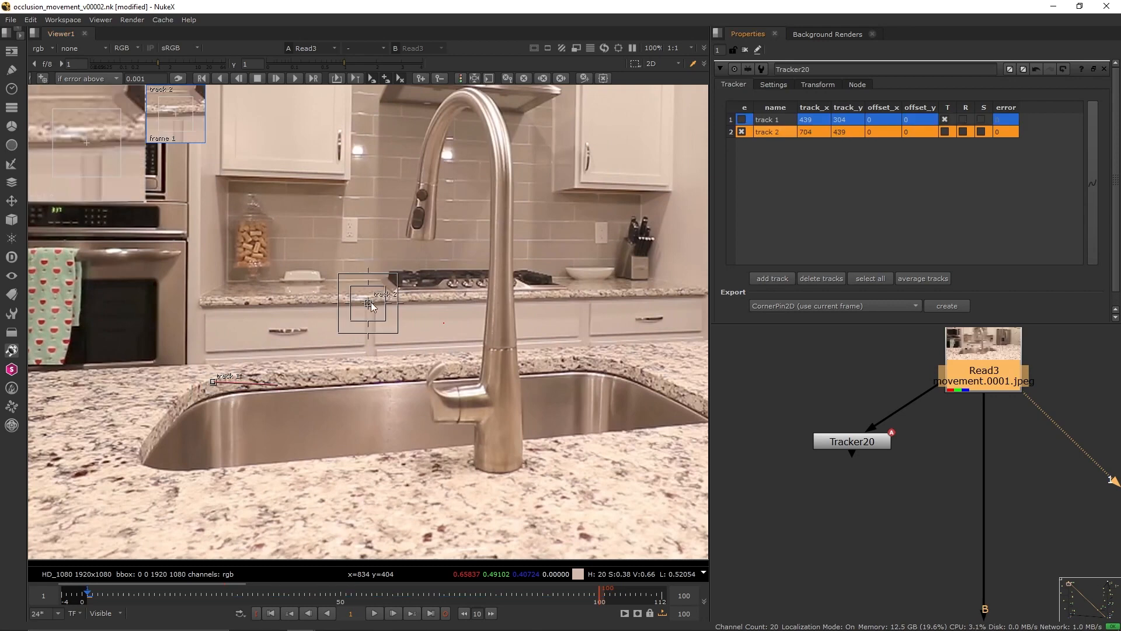
Step: Track a second point on the counter edge behind the sink's right side and enable rotation for both tracks
{"action": "left_click_drag", "start_coordinate": [370, 303], "coordinate": [633, 374]}
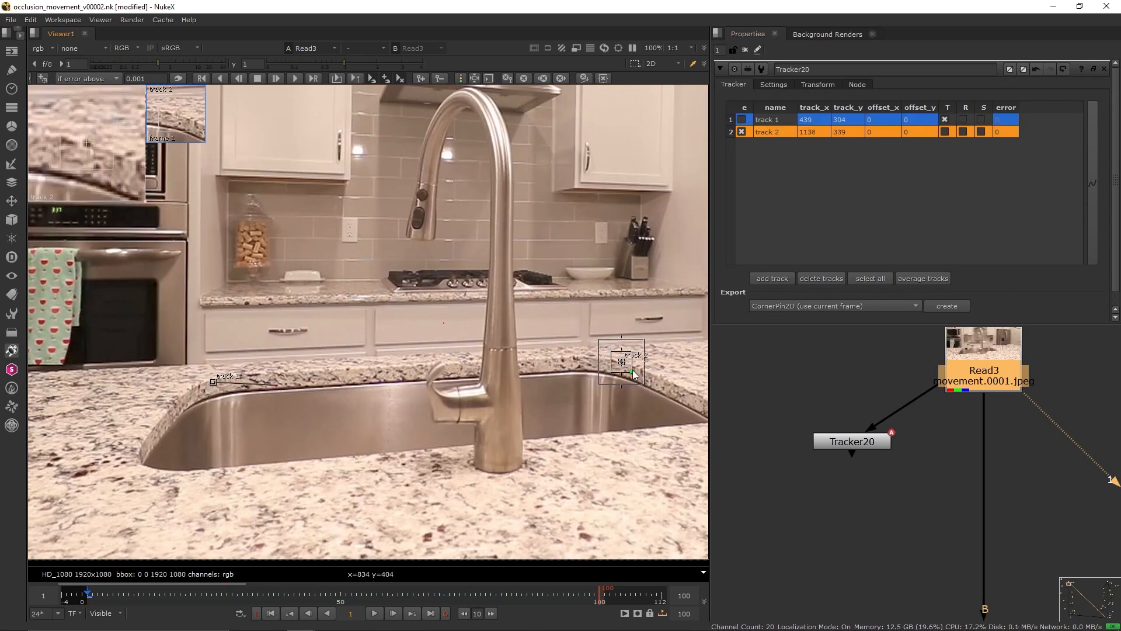
{"action": "left_click", "coordinate": [295, 78]}
{"action": "left_click", "coordinate": [963, 119]}
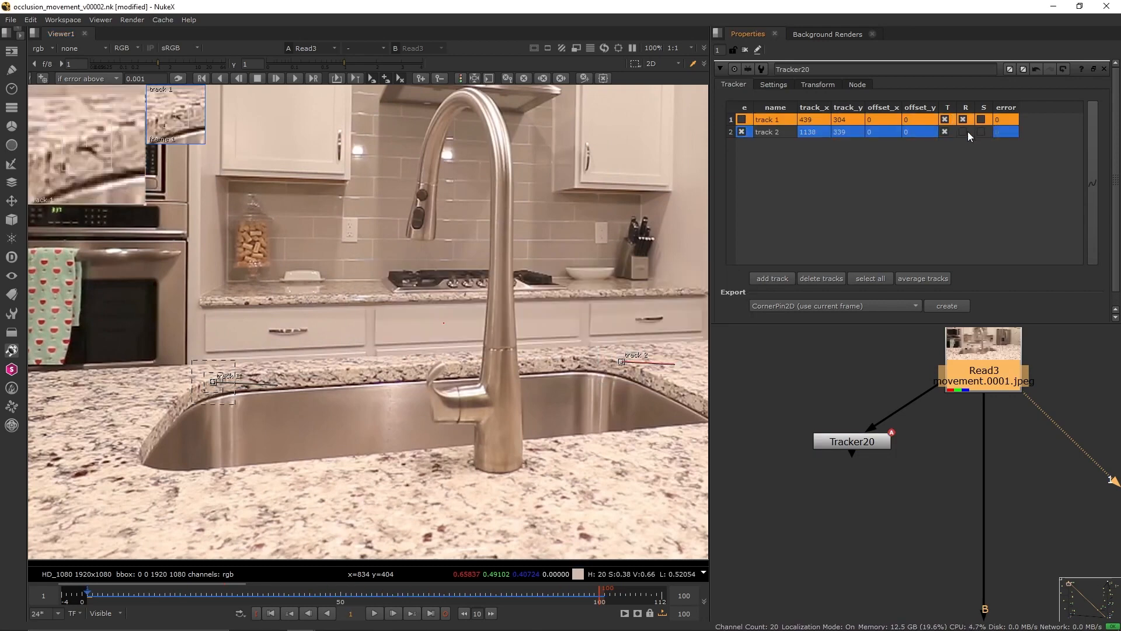
{"action": "left_click", "coordinate": [963, 132]}
{"action": "left_click", "coordinate": [817, 84]}
{"action": "left_click", "coordinate": [809, 103]}
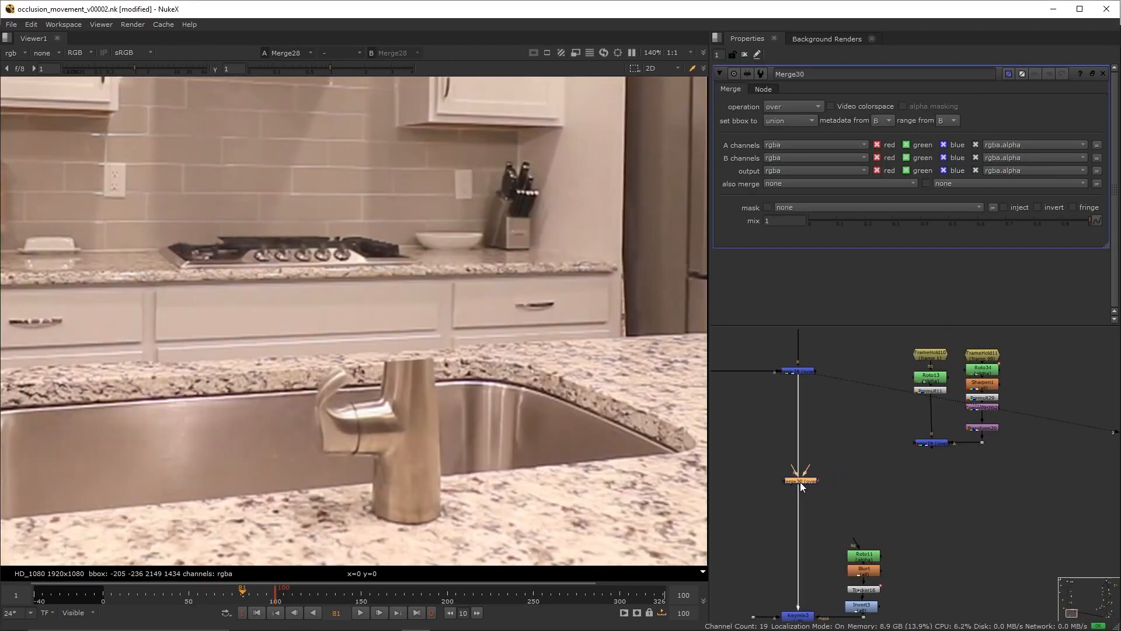
Step: Merge the counter patch over the main composite and insert the Tracker and a CornerPin2D below the patch's own merge
{"action": "left_click_drag", "start_coordinate": [796, 467], "coordinate": [919, 474]}
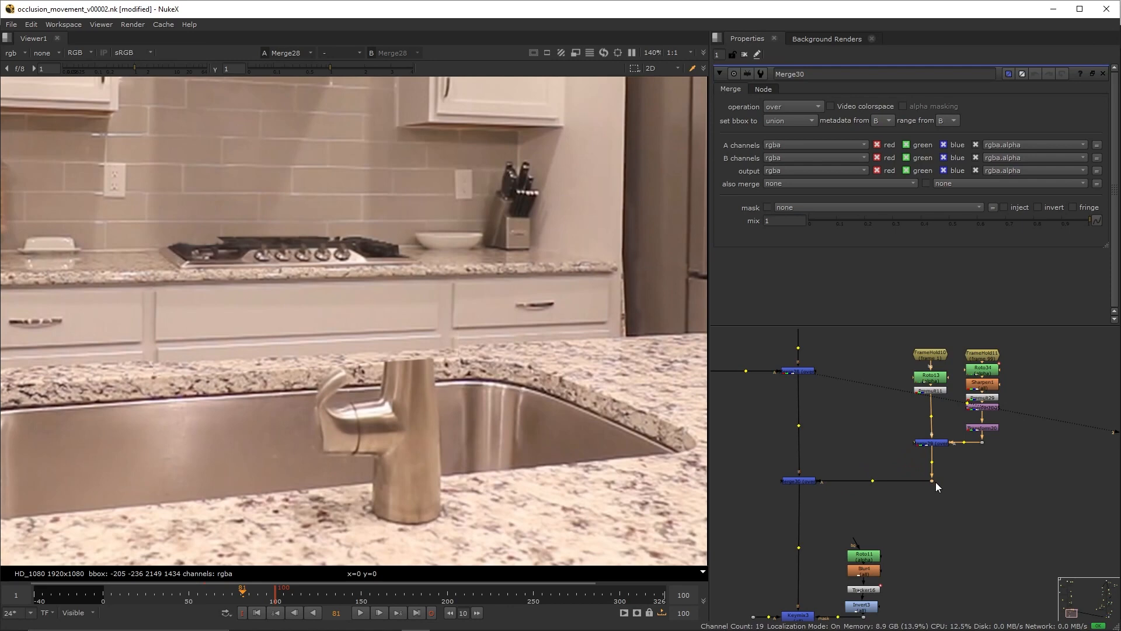
{"action": "key", "text": "ctrl+v"}
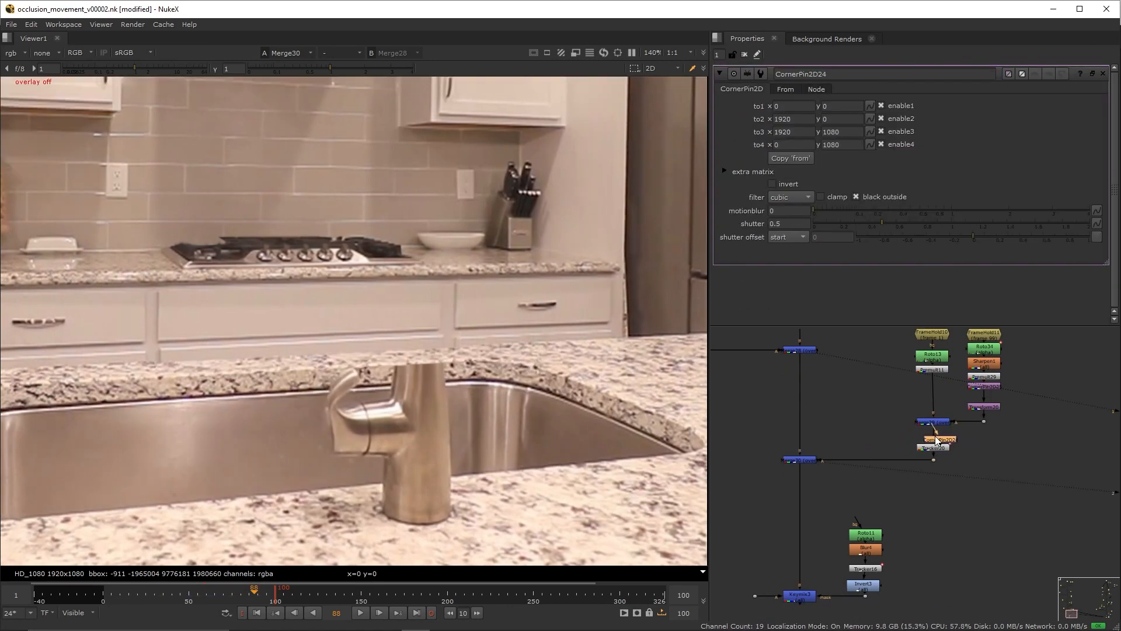
{"action": "left_click_drag", "start_coordinate": [937, 441], "coordinate": [930, 436]}
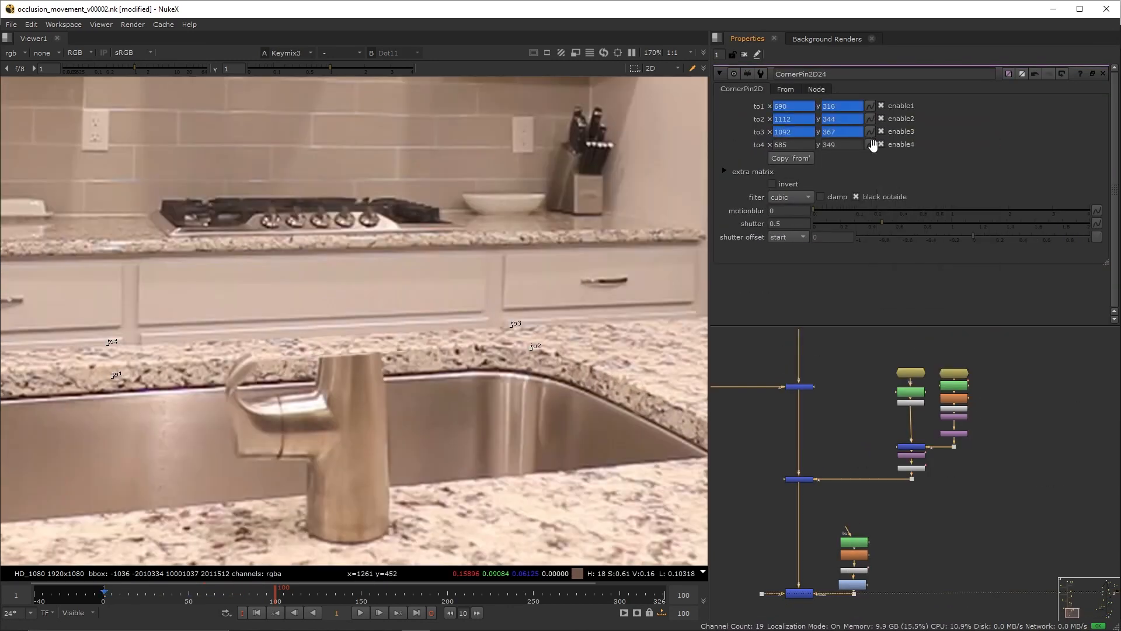
Step: Shift the counter patch's four corner pin points together at frame 100 to align them, flipping between patch and plate
{"action": "key", "text": "1"}
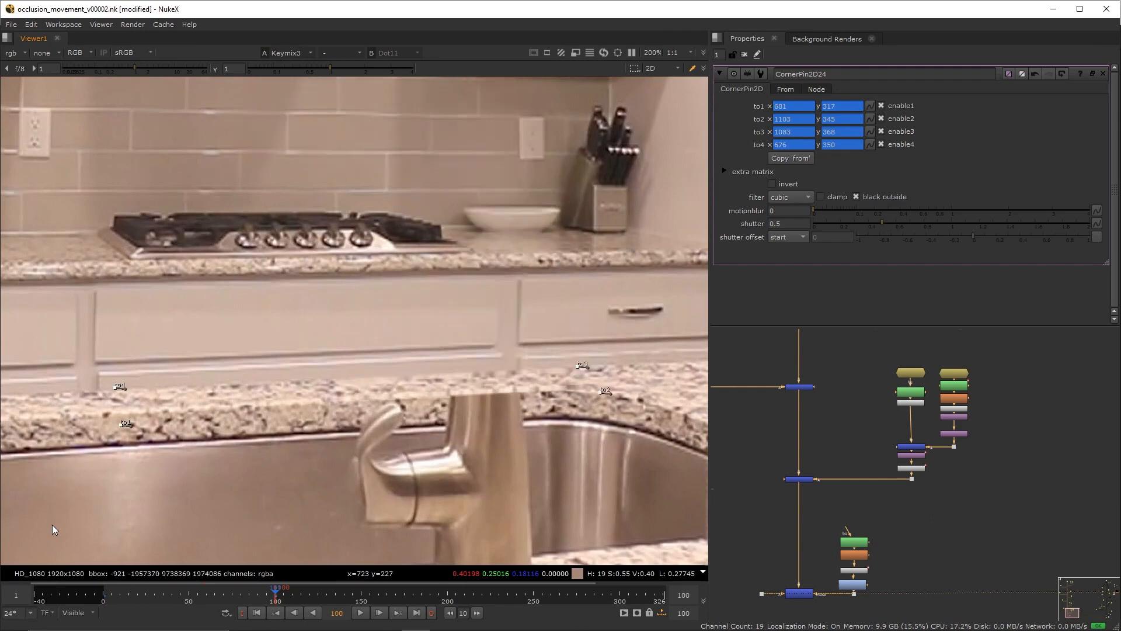
{"action": "key", "text": "2"}
{"action": "key", "text": "1"}
{"action": "key", "text": "2"}
{"action": "key", "text": "1"}
{"action": "key", "text": "2"}
{"action": "key", "text": "1"}
{"action": "key", "text": "2"}
{"action": "key", "text": "1"}
{"action": "left_click_drag", "start_coordinate": [583, 409], "coordinate": [574, 409], "text": "shift"}
{"action": "key", "text": "2"}
{"action": "key", "text": "KP_6"}
{"action": "key", "text": "KP_6"}
{"action": "key", "text": "KP_6"}
{"action": "key", "text": "KP_6"}
{"action": "key", "text": "KP_6"}
{"action": "key", "text": "KP_6"}
{"action": "key", "text": "1"}
{"action": "key", "text": "2"}
{"action": "key", "text": "1"}
{"action": "key", "text": "2"}
{"action": "key", "text": "1"}
{"action": "key", "text": "2"}
{"action": "key", "text": "1"}
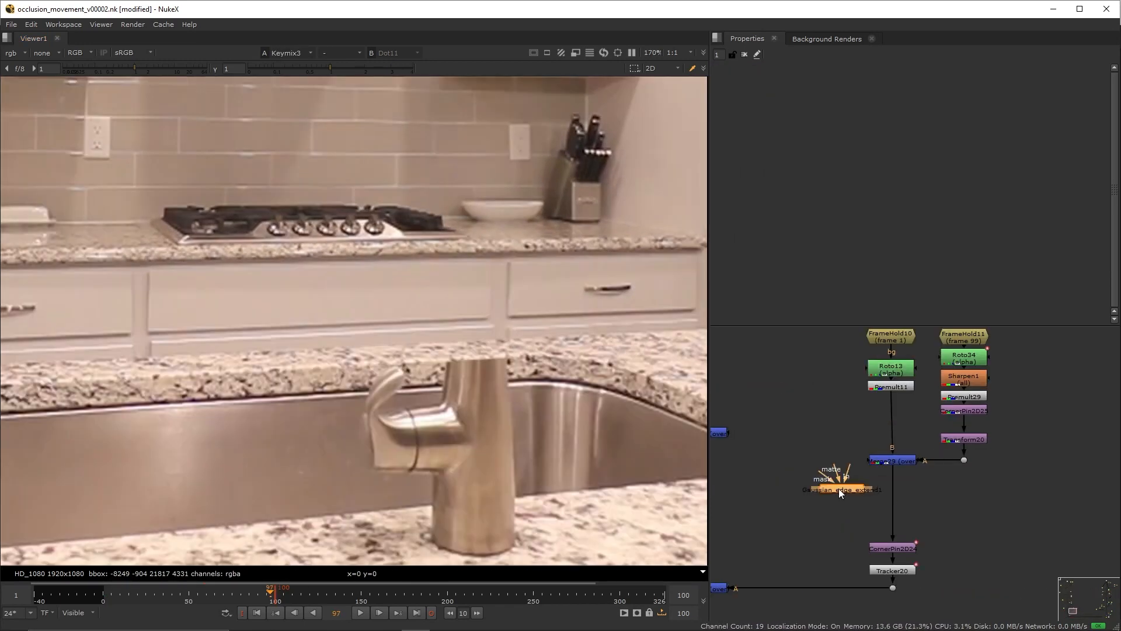
Step: Insert a Gaussian edge extend node below the counter patch merge, with its matte input fed from Roto13
{"action": "left_click_drag", "start_coordinate": [839, 488], "coordinate": [808, 494]}
{"action": "left_click_drag", "start_coordinate": [880, 368], "coordinate": [881, 369]}
{"action": "left_click_drag", "start_coordinate": [847, 433], "coordinate": [828, 414], "text": "ctrl"}
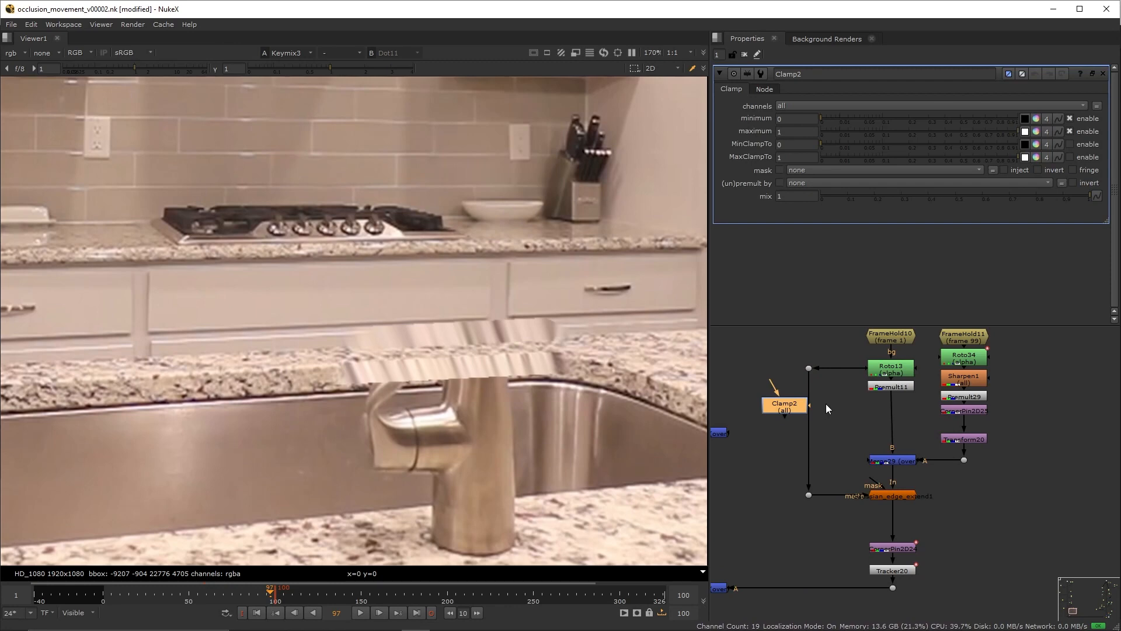
Step: Insert a Clamp into the edge extend's matte branch and set its minimum to 1
{"action": "left_click_drag", "start_coordinate": [788, 404], "coordinate": [812, 437]}
{"action": "double_click", "coordinate": [781, 119]}
{"action": "type", "text": "1"}
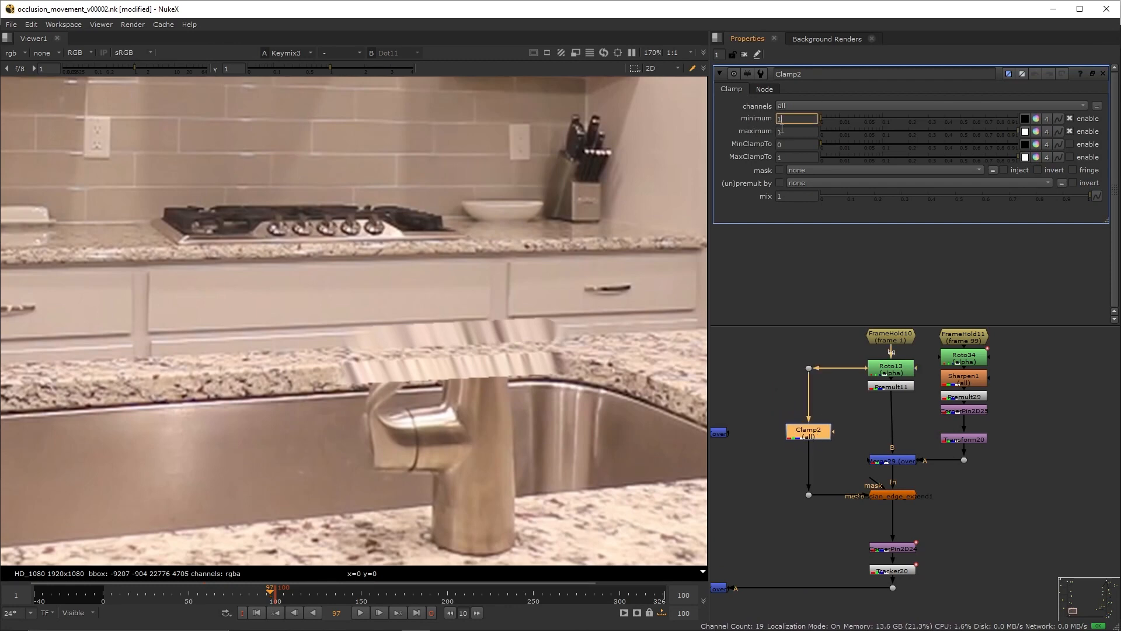
{"action": "key", "text": "Tab"}
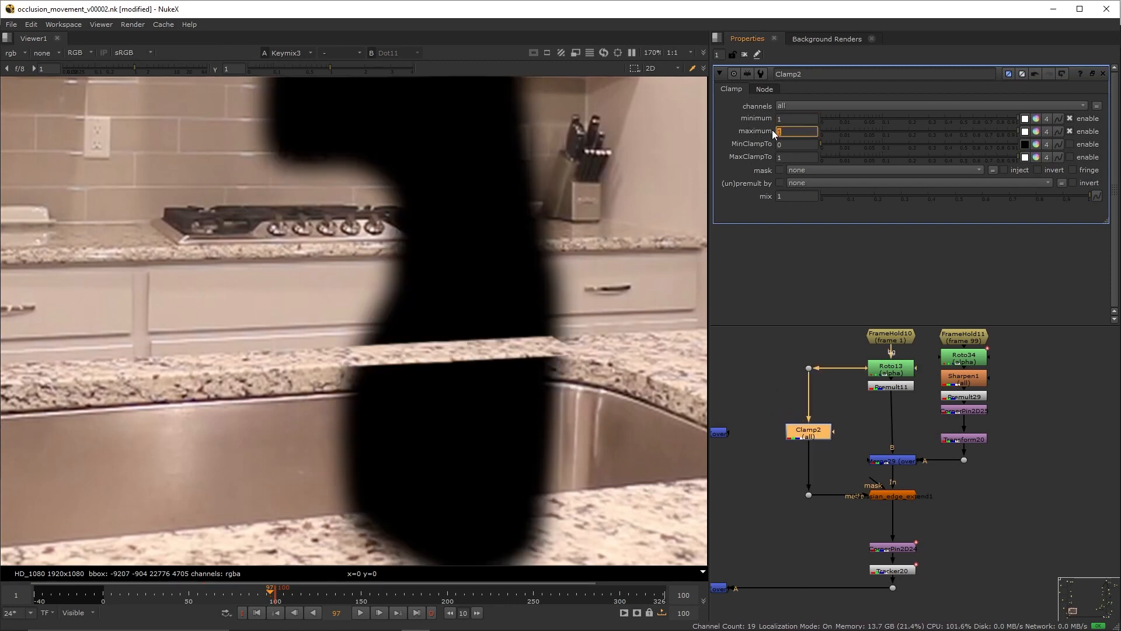
{"action": "left_click", "coordinate": [1069, 145]}
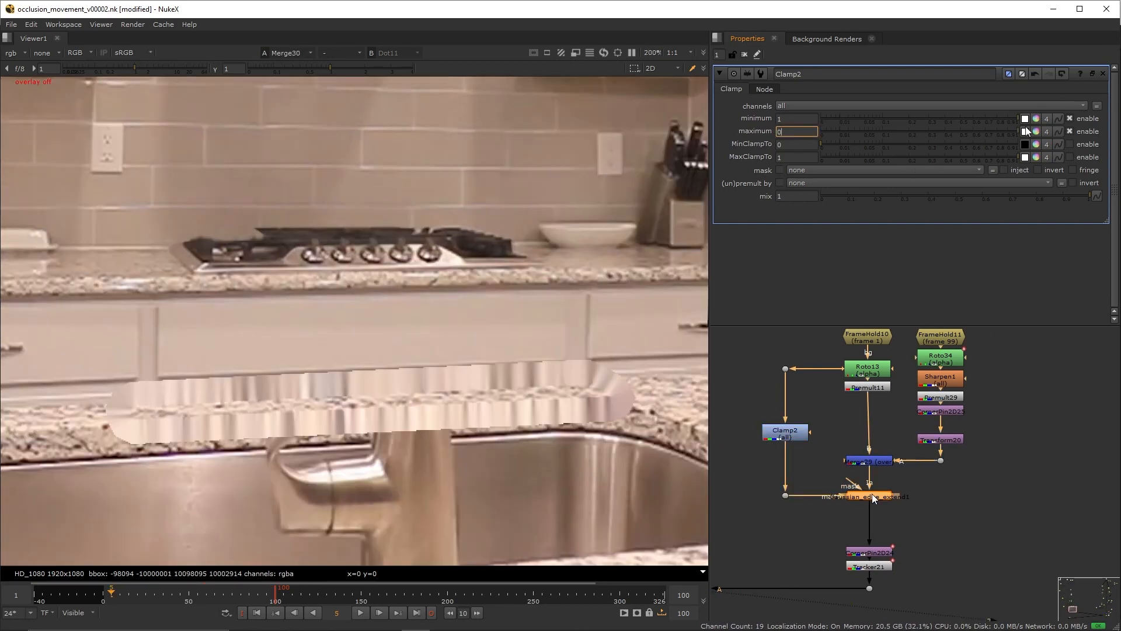
Step: Link the Gaussian edge extend's mask input to Roto13 and add a Defocus on that branch
{"action": "double_click", "coordinate": [873, 495]}
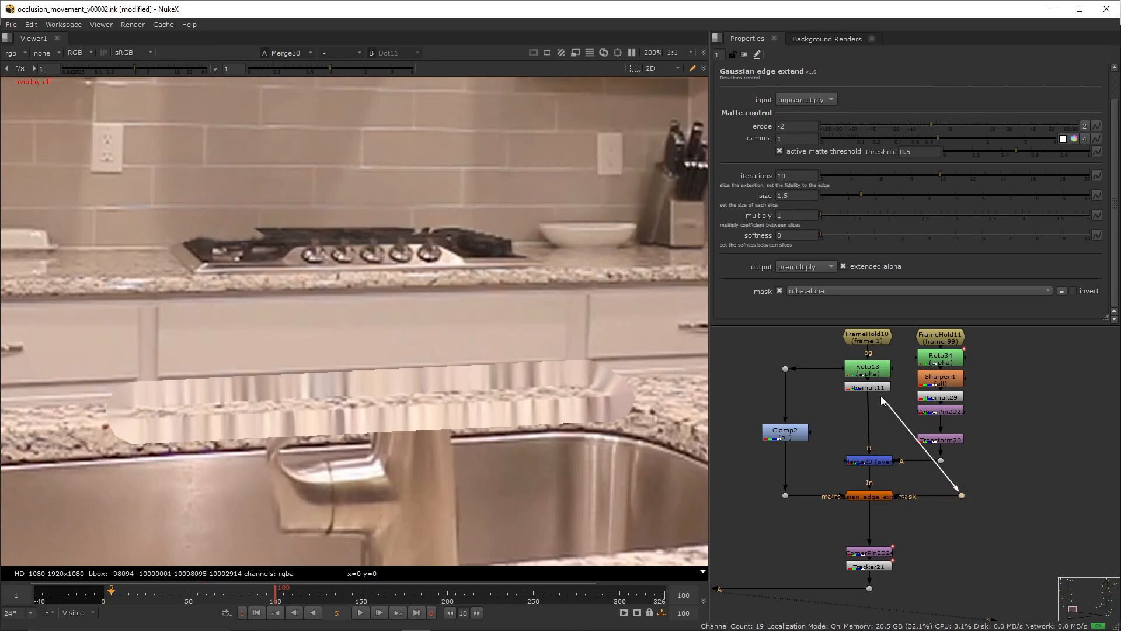
{"action": "left_click_drag", "start_coordinate": [876, 368], "coordinate": [970, 509]}
{"action": "key", "text": "Tab"}
{"action": "type", "text": "def"}
{"action": "key", "text": "Return"}
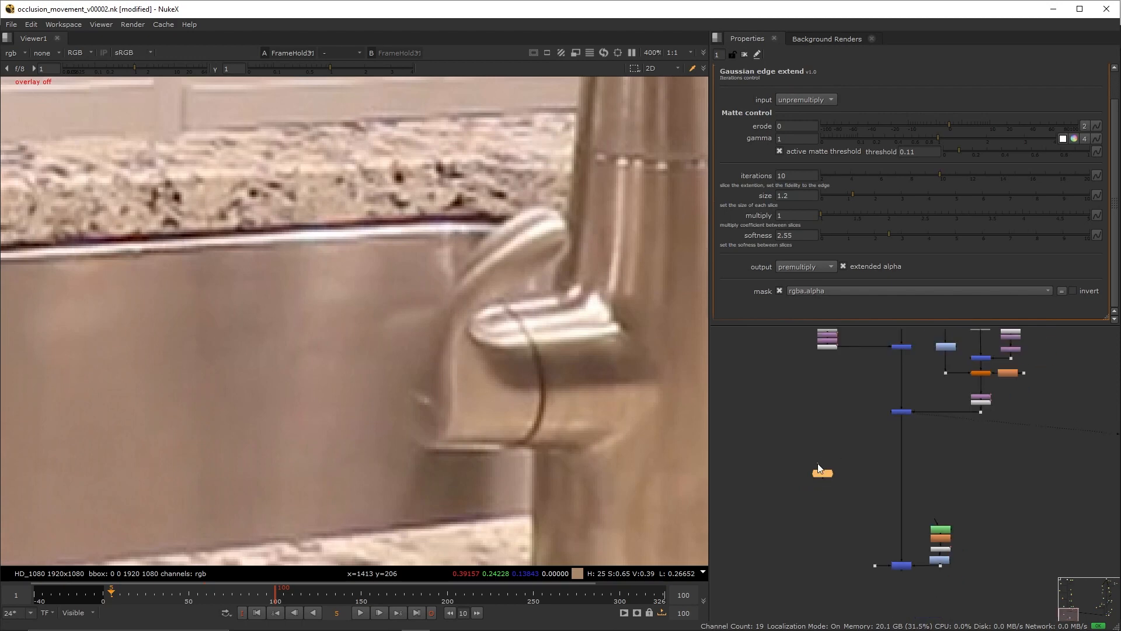
Step: Add a Roto below the frame 272 hold and branch a second FrameHold set to frame 2 off the same input
{"action": "left_click_drag", "start_coordinate": [817, 464], "coordinate": [843, 458]}
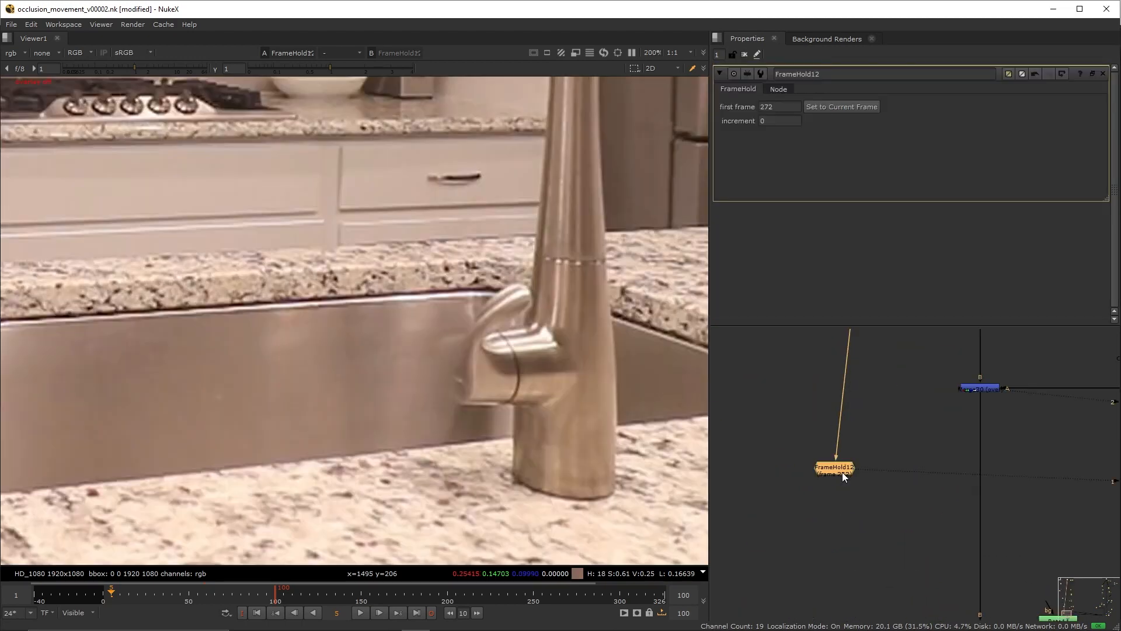
{"action": "key", "text": "o"}
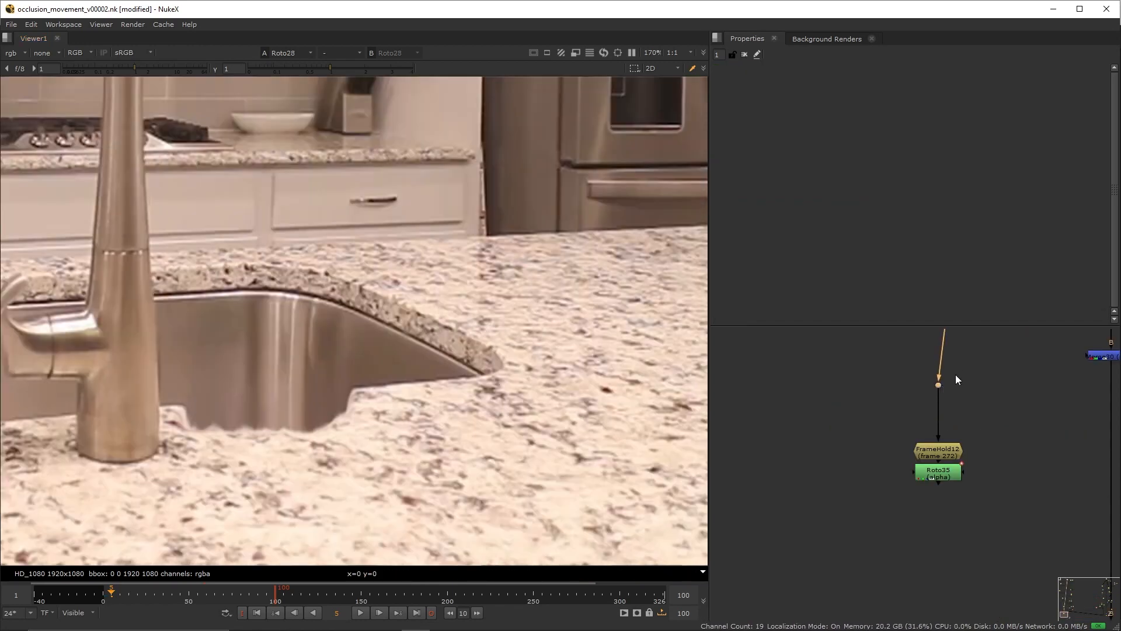
{"action": "left_click", "coordinate": [895, 401]}
{"action": "left_click_drag", "start_coordinate": [866, 459], "coordinate": [942, 386]}
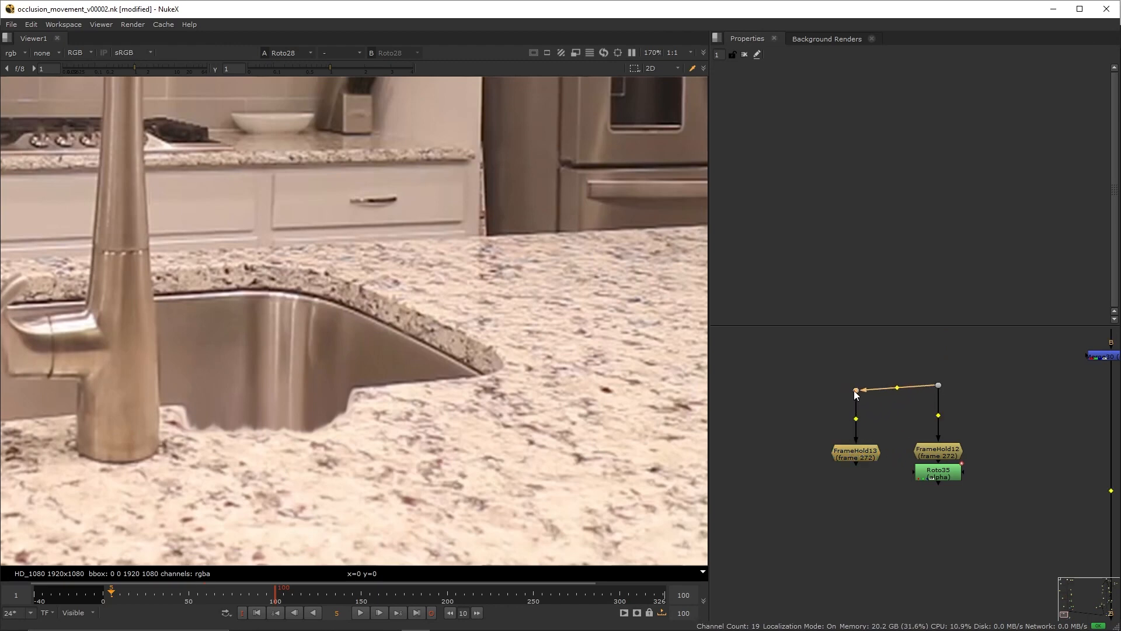
{"action": "left_click_drag", "start_coordinate": [854, 391], "coordinate": [854, 387], "text": "ctrl"}
{"action": "double_click", "coordinate": [857, 450]}
{"action": "type", "text": "2"}
Step: Add a RotoPaint under the frame 2 hold and smear the sink basin's lower edge down over the front counter
{"action": "middle_click_drag", "start_coordinate": [860, 456], "coordinate": [869, 436]}
{"action": "key", "text": "p"}
{"action": "left_click", "coordinate": [11, 191]}
{"action": "left_click_drag", "start_coordinate": [292, 370], "coordinate": [283, 423]}
{"action": "mouse_move", "coordinate": [296, 382]}
{"action": "left_mouse_down"}
{"action": "mouse_move", "coordinate": [299, 423]}
{"action": "mouse_move", "coordinate": [311, 418]}
{"action": "mouse_move", "coordinate": [266, 427]}
{"action": "mouse_move", "coordinate": [291, 429]}
{"action": "left_mouse_up"}
{"action": "left_click_drag", "start_coordinate": [215, 378], "coordinate": [216, 409]}
{"action": "left_click_drag", "start_coordinate": [237, 394], "coordinate": [238, 422]}
{"action": "left_click_drag", "start_coordinate": [323, 383], "coordinate": [332, 415]}
{"action": "left_click_drag", "start_coordinate": [201, 403], "coordinate": [201, 435]}
{"action": "left_click_drag", "start_coordinate": [188, 390], "coordinate": [181, 421]}
{"action": "mouse_move", "coordinate": [341, 388]}
{"action": "left_mouse_down"}
{"action": "mouse_move", "coordinate": [371, 423]}
{"action": "mouse_move", "coordinate": [403, 430]}
{"action": "left_mouse_up"}
Step: Change the lifetime of all the RotoPaint smear strokes together
{"action": "scroll", "coordinate": [1055, 274], "scroll_direction": "down", "scroll_amount": 12}
{"action": "left_click", "coordinate": [1056, 295], "text": "shift"}
{"action": "right_click", "coordinate": [1055, 274]}
{"action": "left_click", "coordinate": [1055, 256]}
{"action": "scroll", "coordinate": [1055, 257], "scroll_direction": "up", "scroll_amount": 10}
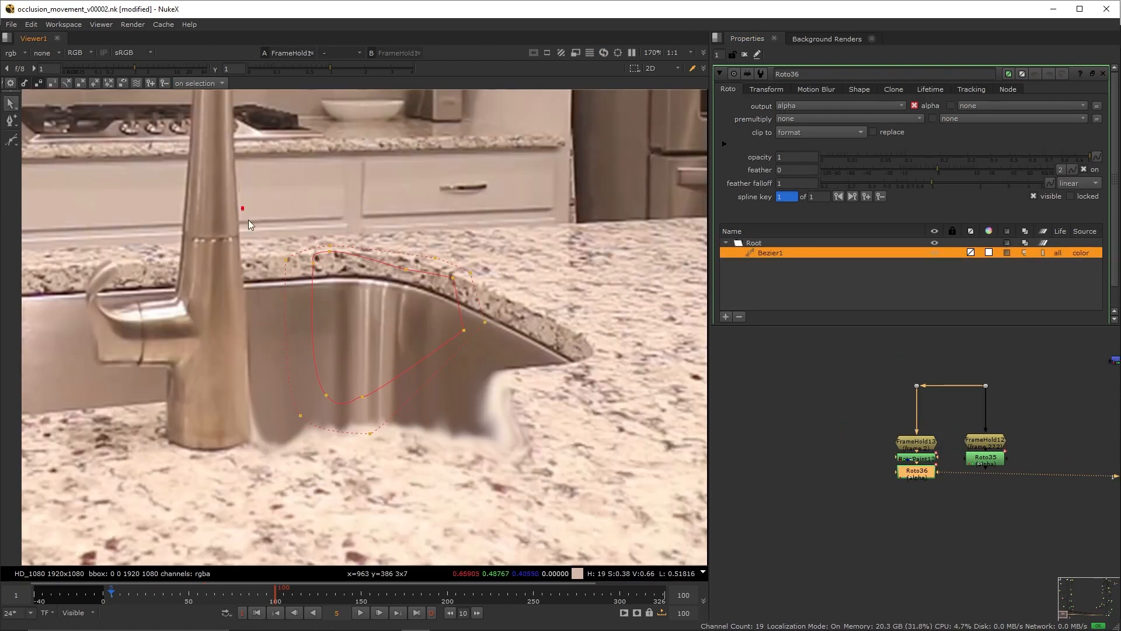
Step: Sample the region around the sink's right corner shape and add a Premult after Roto36
{"action": "left_click_drag", "start_coordinate": [248, 220], "coordinate": [477, 435], "text": "ctrl+shift"}
{"action": "left_click_drag", "start_coordinate": [476, 435], "coordinate": [513, 442], "text": "ctrl+shift"}
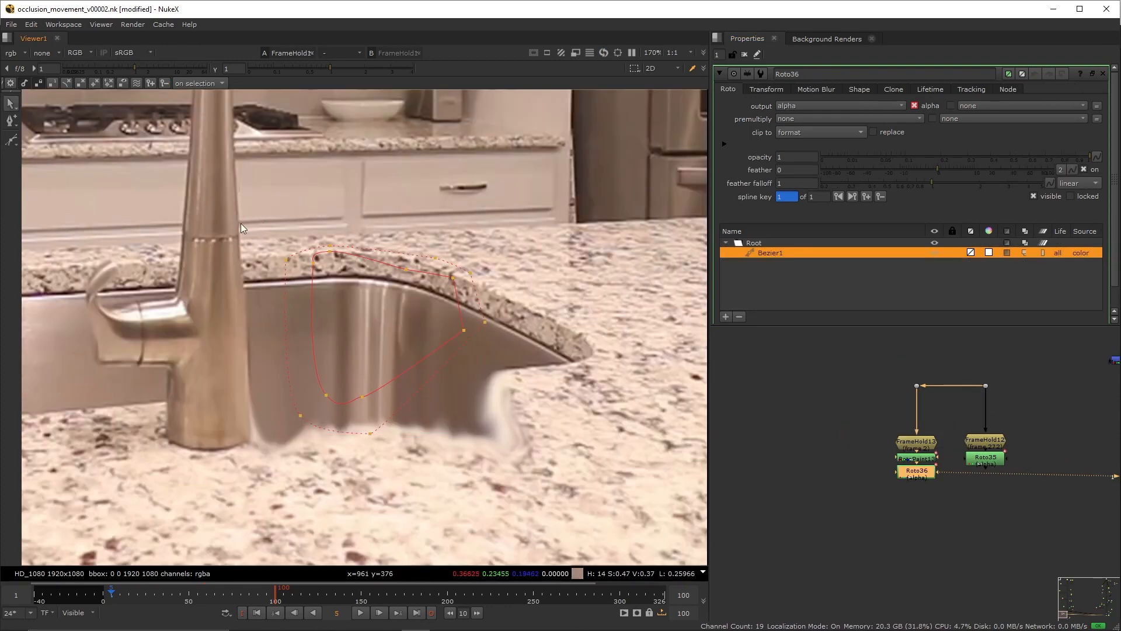
{"action": "mouse_move", "coordinate": [241, 206]}
{"action": "left_mouse_down", "text": "ctrl+shift"}
{"action": "mouse_move", "coordinate": [357, 374]}
{"action": "mouse_move", "coordinate": [512, 442]}
{"action": "left_mouse_up", "text": "ctrl+shift"}
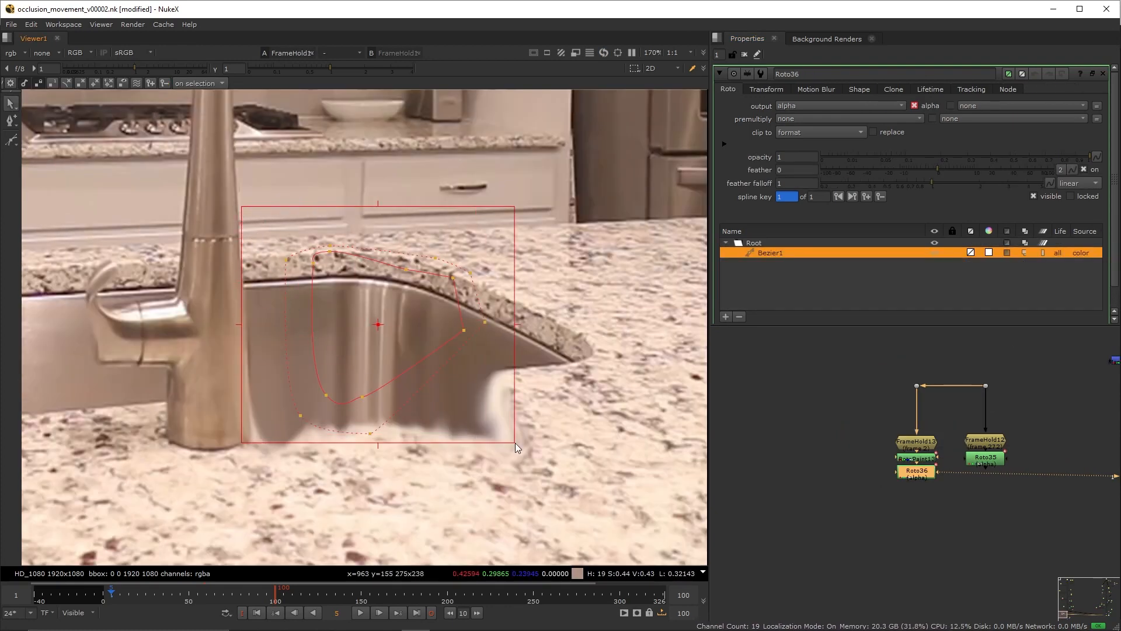
{"action": "key", "text": "Tab"}
{"action": "type", "text": "premult"}
{"action": "key", "text": "Return"}
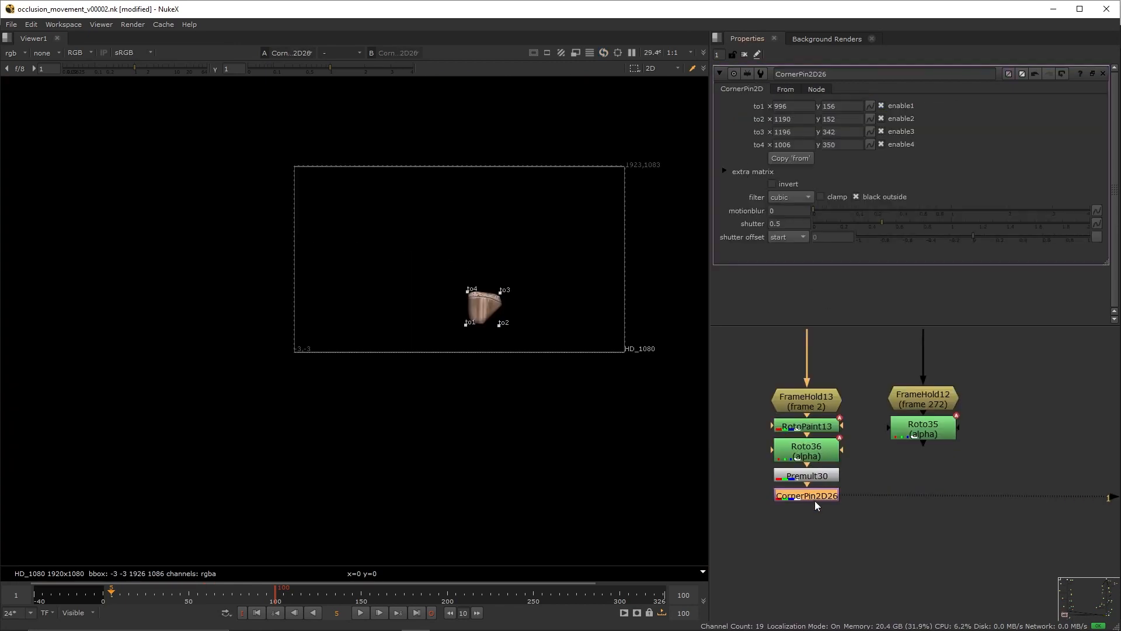
Step: Add a Transform below the sink corner patch's corner pin and merge the patch over Roto35
{"action": "key", "text": "t"}
{"action": "key", "text": "m"}
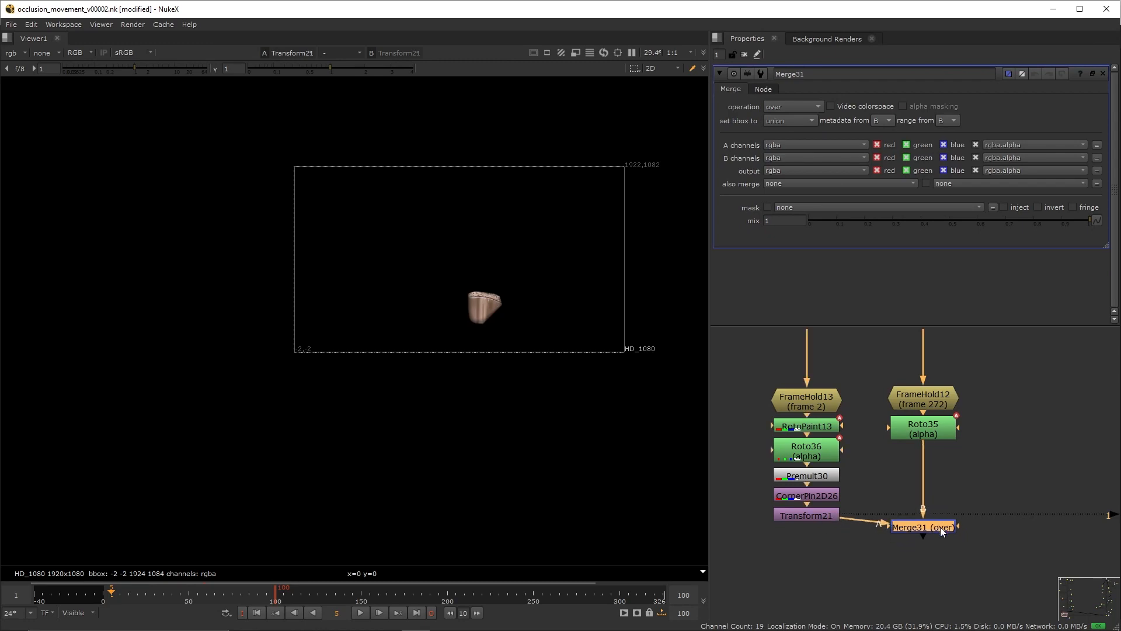
{"action": "left_click_drag", "start_coordinate": [940, 526], "coordinate": [942, 517]}
{"action": "key", "text": "1"}
Step: Translate the sink corner patch to x 246, y -13, comparing the merge against the frame 272 hold
{"action": "double_click", "coordinate": [806, 515]}
{"action": "left_click_drag", "start_coordinate": [502, 294], "coordinate": [499, 305]}
{"action": "left_click_drag", "start_coordinate": [929, 512], "coordinate": [924, 511]}
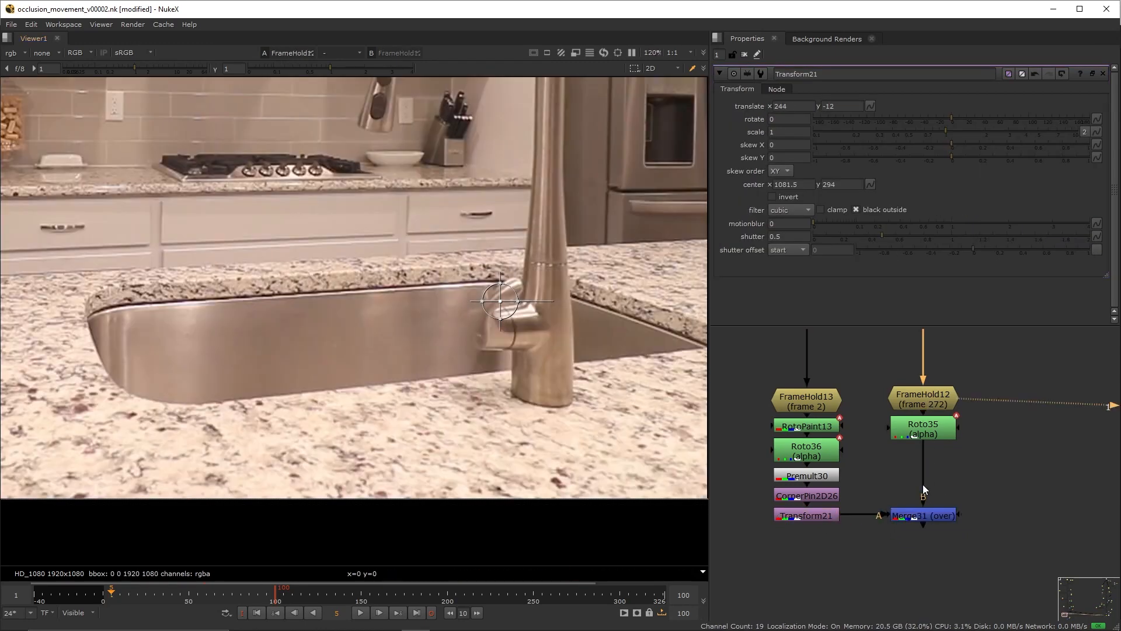
{"action": "key", "text": "2"}
{"action": "key", "text": "1"}
{"action": "left_click", "coordinate": [921, 514]}
{"action": "key", "text": "2"}
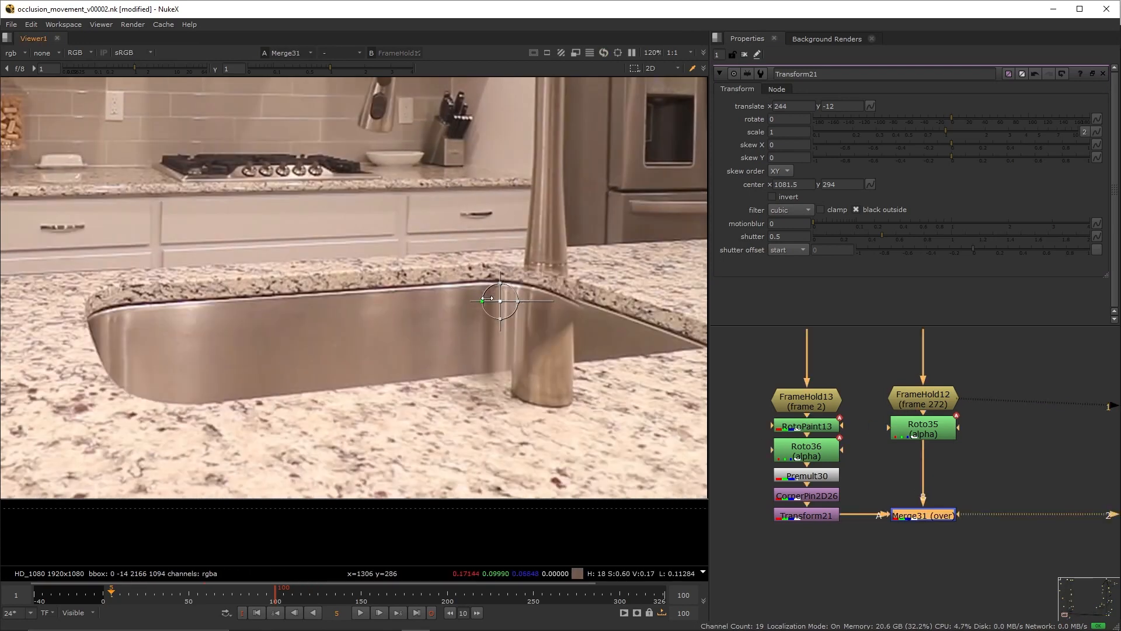
{"action": "left_click_drag", "start_coordinate": [500, 300], "coordinate": [502, 301]}
{"action": "key", "text": "1"}
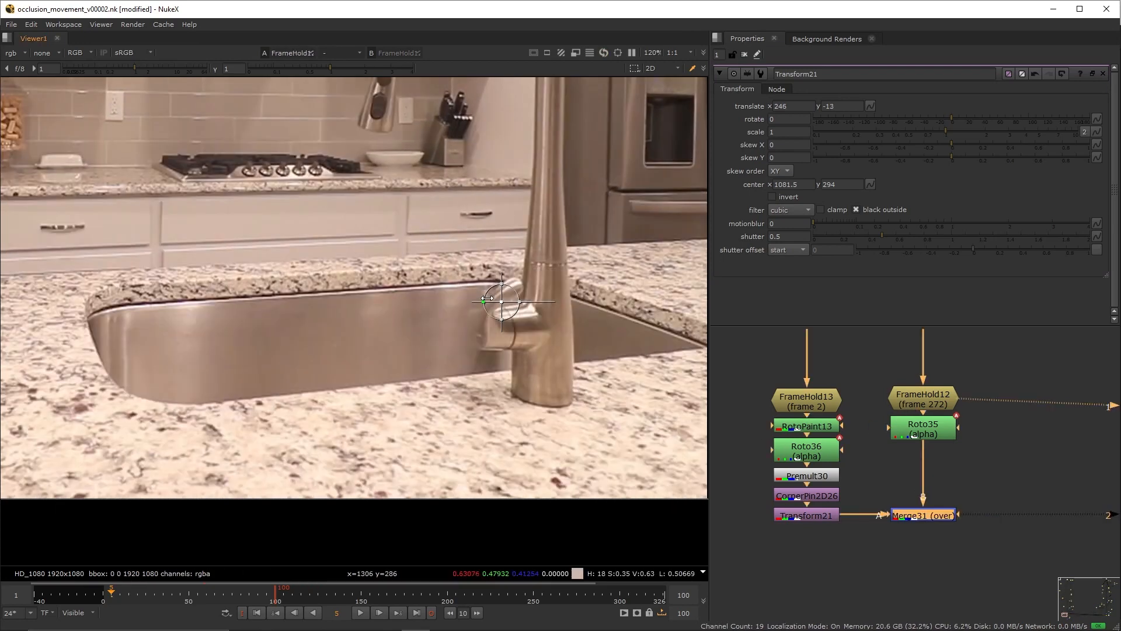
{"action": "key", "text": "2"}
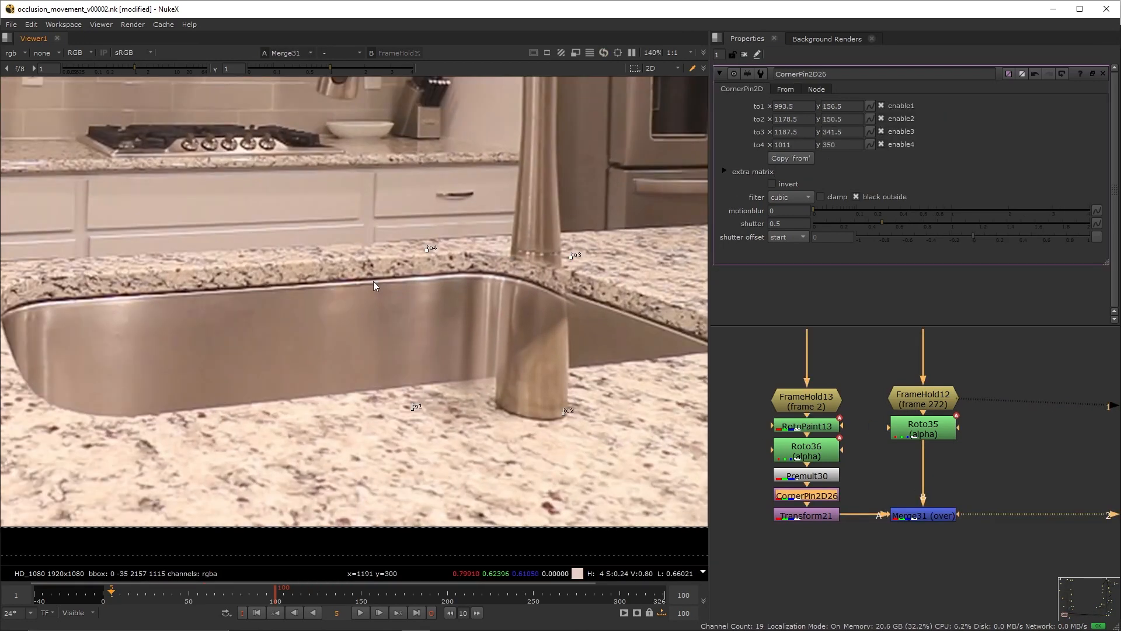
Step: Refine the sink corner pin to to2 1179.5, 154, to3 1183.5, 340.5 and to4 1009, 349, comparing against the hold
{"action": "key", "text": "1"}
{"action": "key", "text": "2"}
{"action": "left_click_drag", "start_coordinate": [564, 413], "coordinate": [564, 411]}
{"action": "key", "text": "1"}
{"action": "key", "text": "2"}
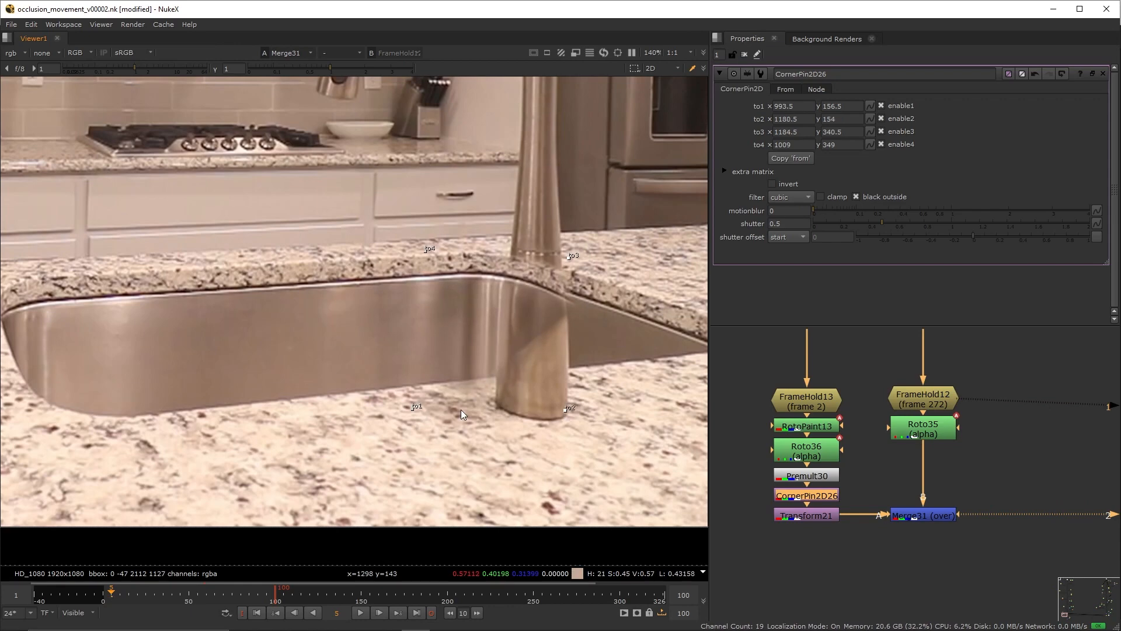
{"action": "key", "text": "q"}
{"action": "key", "text": "1"}
{"action": "key", "text": "2"}
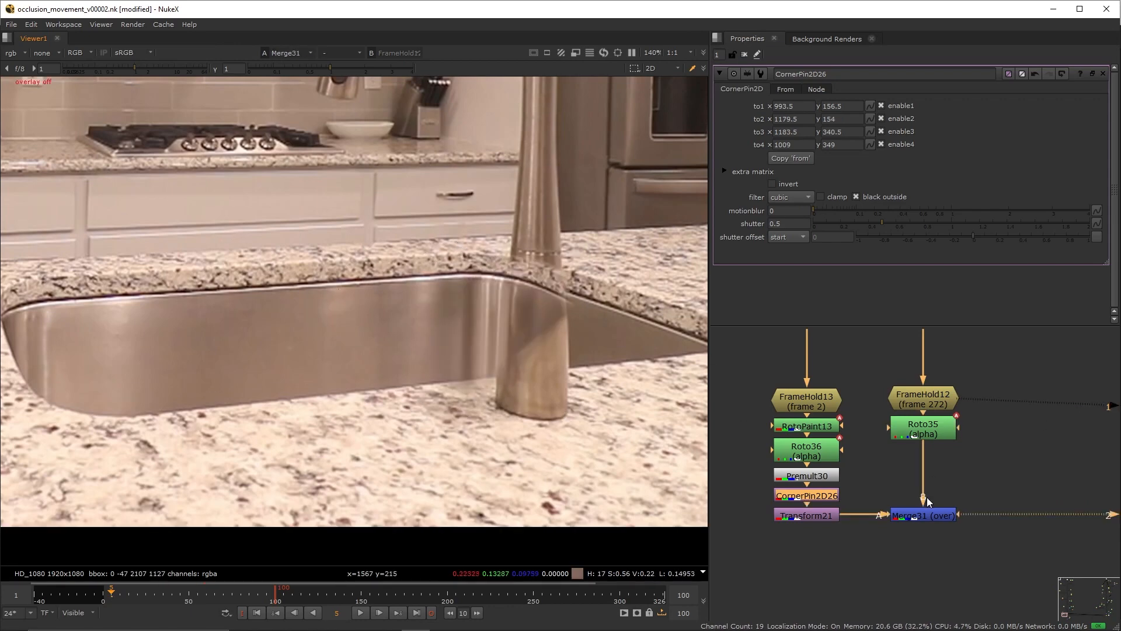
Step: Compare the merged sink patch with the frame 272 hold and undo the last change
{"action": "scroll", "coordinate": [927, 499], "scroll_direction": "down", "scroll_amount": 3}
{"action": "left_click", "coordinate": [866, 497]}
{"action": "key", "text": "1"}
{"action": "key", "text": "2"}
{"action": "key", "text": "q"}
{"action": "key", "text": "ctrl+z"}
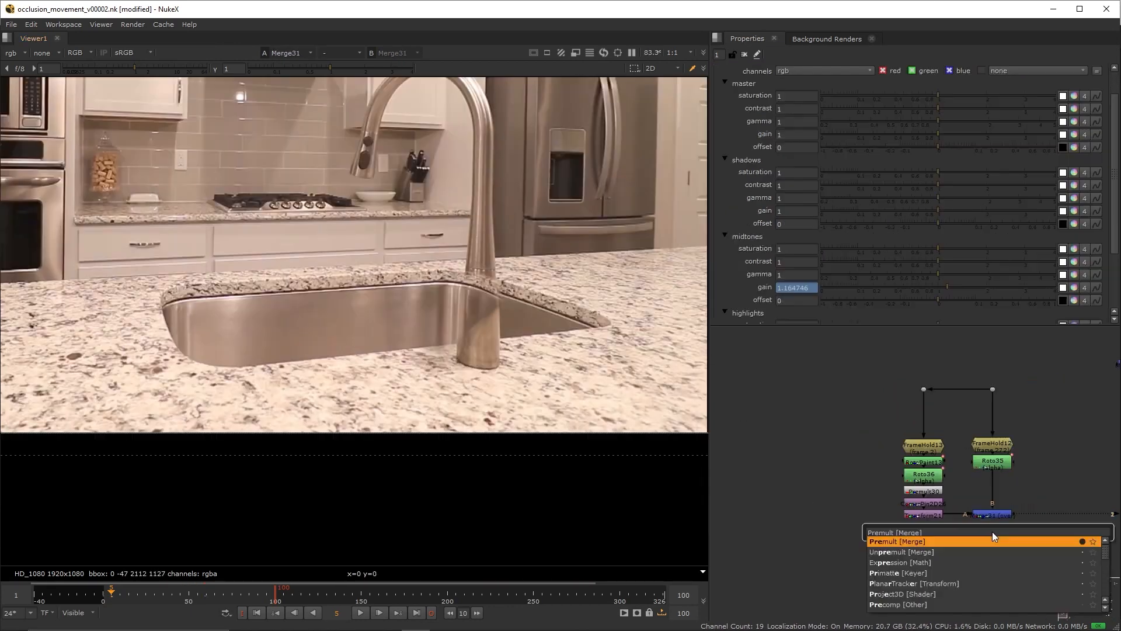
Step: Premultiply the merged sink patch and add a pasted CornerPin2D and a Transform below it
{"action": "key", "text": "Return"}
{"action": "middle_click_drag", "start_coordinate": [992, 531], "coordinate": [977, 478]}
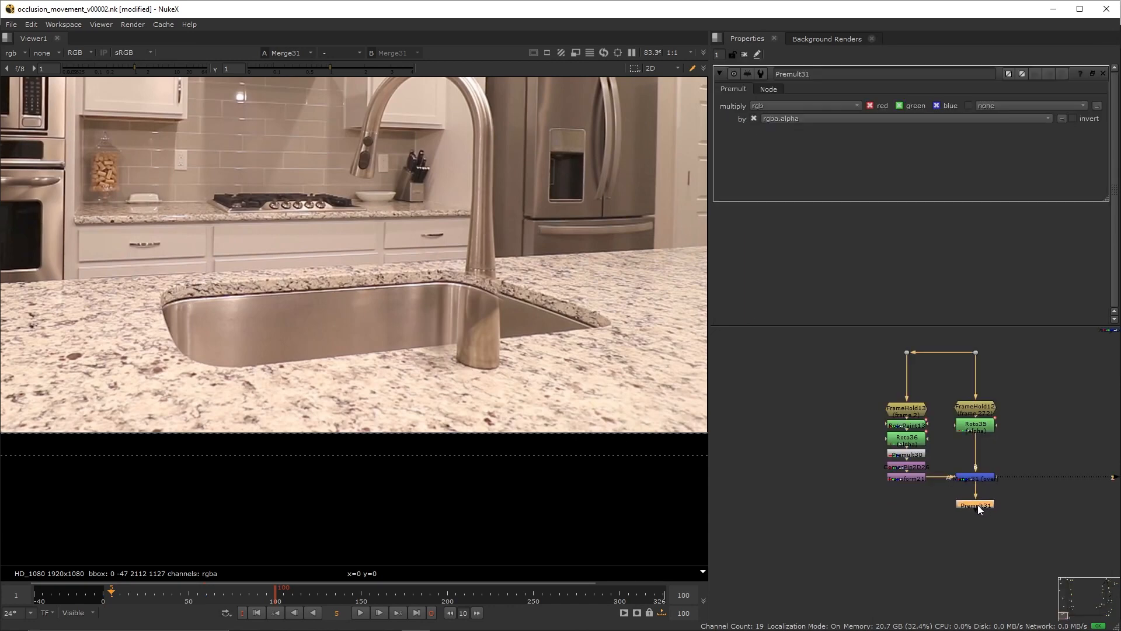
{"action": "key", "text": "ctrl+v"}
{"action": "key", "text": "1"}
{"action": "key", "text": "t"}
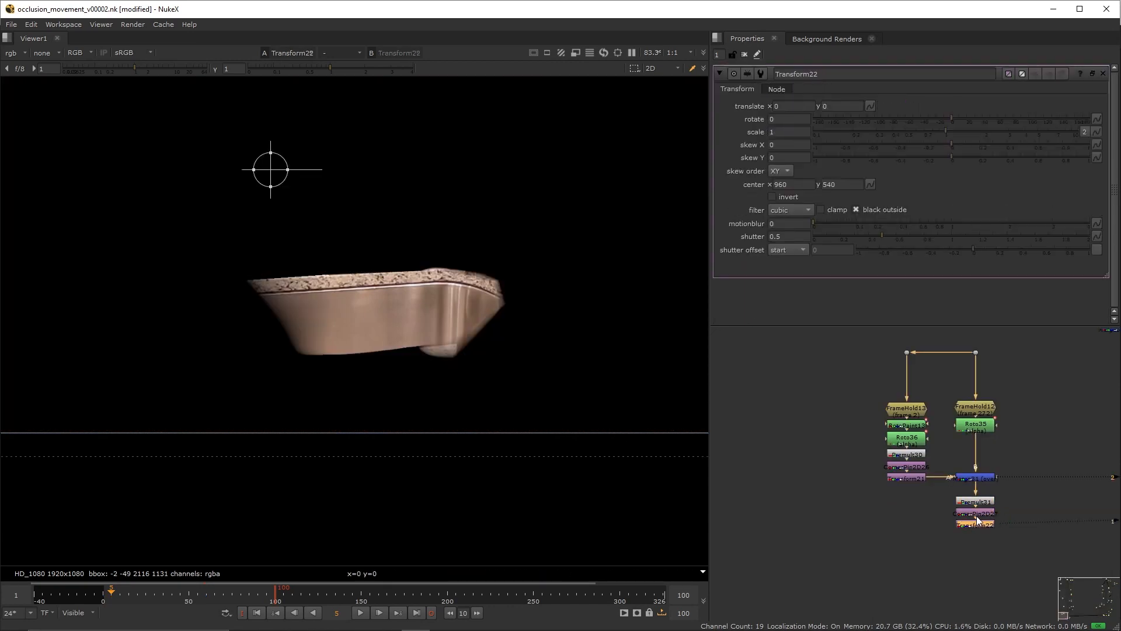
Step: Insert a Merge between the sink patch's Premult and corner pin, and branch a FrameHold at frame 93 off the shared input
{"action": "scroll", "coordinate": [873, 504], "scroll_direction": "down", "scroll_amount": 1}
{"action": "key", "text": "m"}
{"action": "left_click_drag", "start_coordinate": [880, 502], "coordinate": [939, 505]}
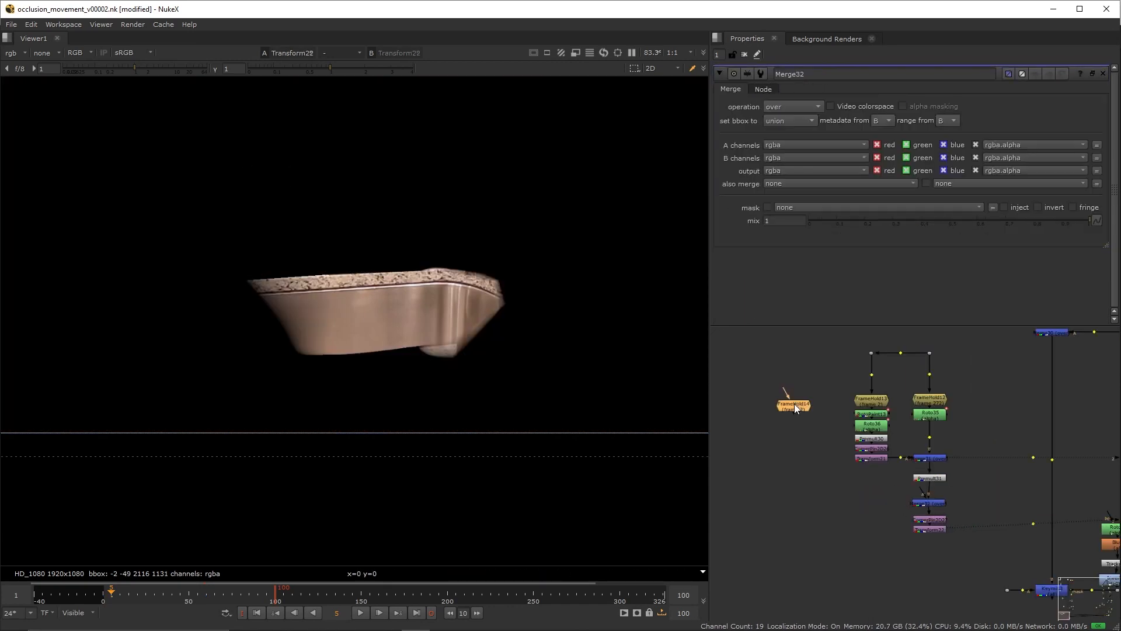
{"action": "double_click", "coordinate": [780, 107]}
{"action": "type", "text": "93"}
{"action": "left_click_drag", "start_coordinate": [785, 390], "coordinate": [788, 357]}
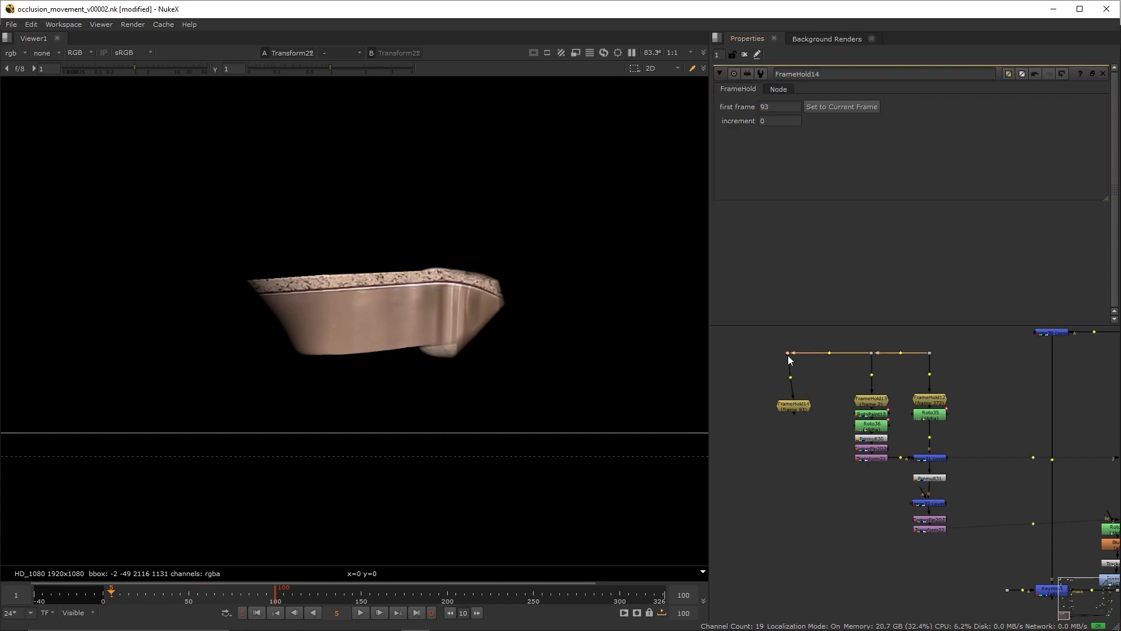
Step: Mask the sink's inner wall beside the faucet with a Roto on the frame 93 hold and premultiply it
{"action": "left_click", "coordinate": [794, 405]}
{"action": "key", "text": "1"}
{"action": "key", "text": "o"}
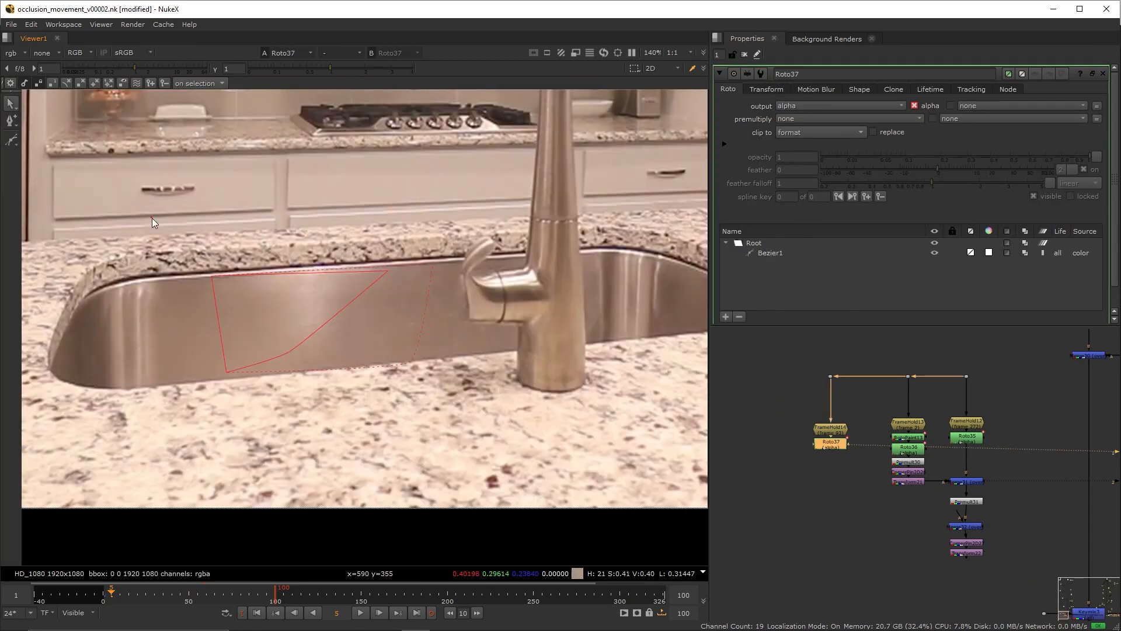
{"action": "key", "text": "Tab"}
{"action": "type", "text": "premult"}
{"action": "key", "text": "Return"}
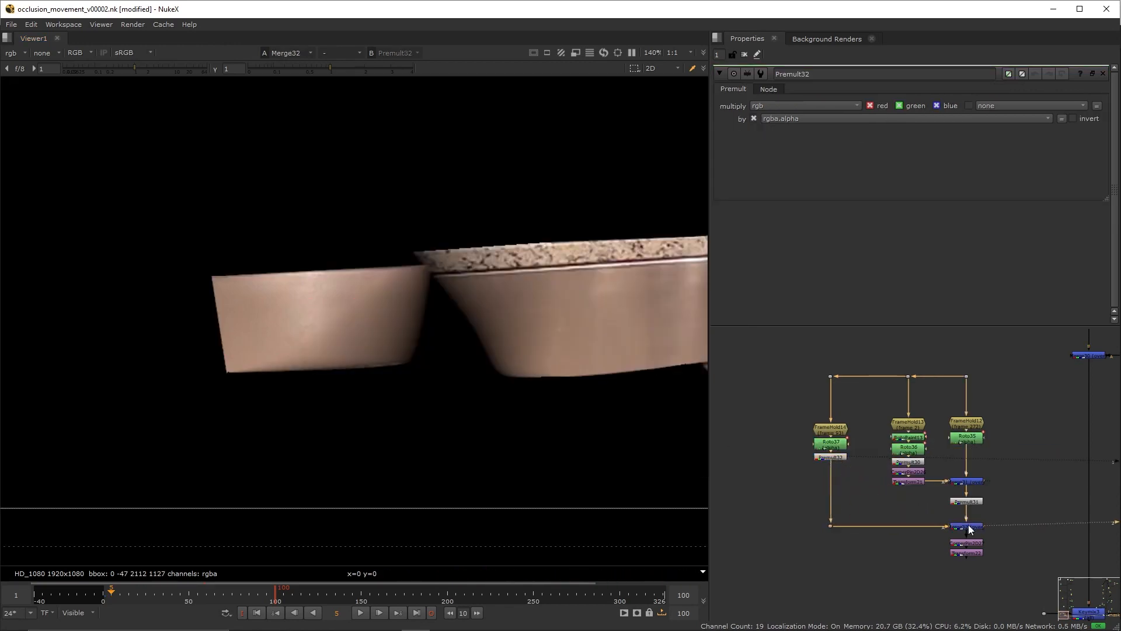
Step: Add a Transform to the new sink wall patch, shift it into place and compare it with the plate
{"action": "key", "text": "t"}
{"action": "left_click_drag", "start_coordinate": [371, 351], "coordinate": [392, 343]}
{"action": "key", "text": "2"}
{"action": "key", "text": "1"}
{"action": "key", "text": "2"}
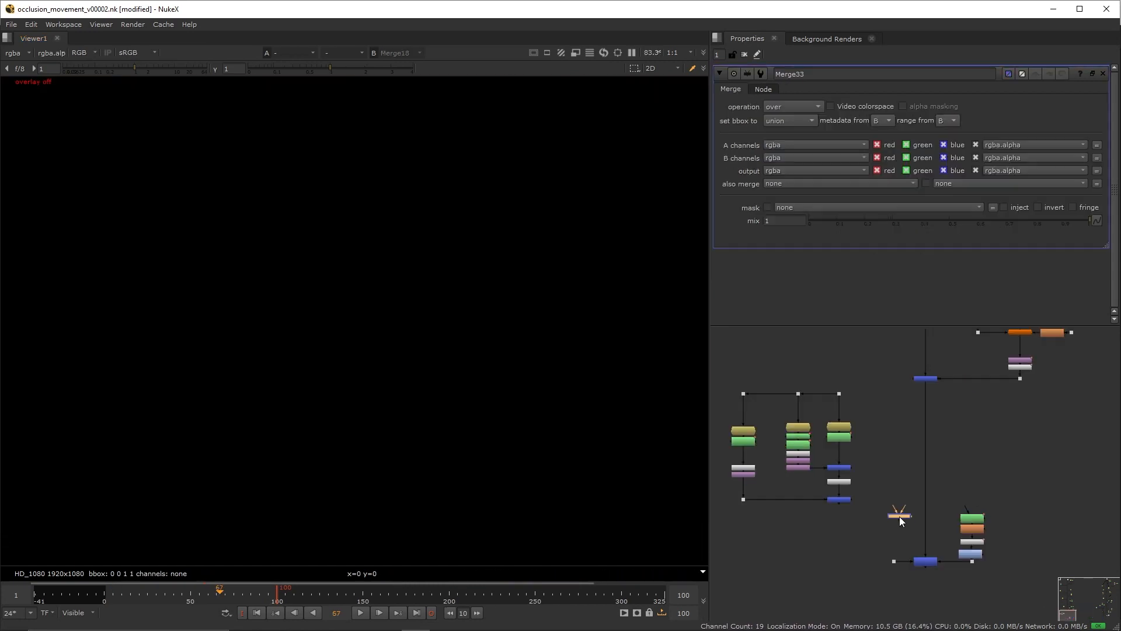
Step: Insert a Merge for the combined sink patch into the main pipe and offset the patch with a Transform translated -250.5, 13.5
{"action": "left_click_drag", "start_coordinate": [899, 516], "coordinate": [923, 523]}
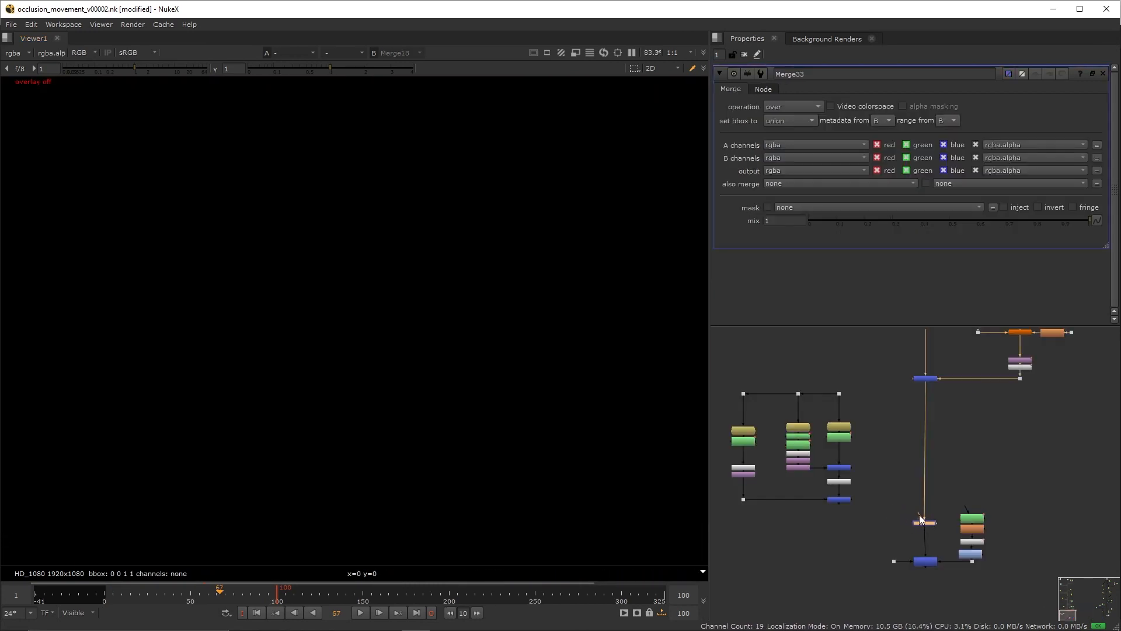
{"action": "key", "text": "1"}
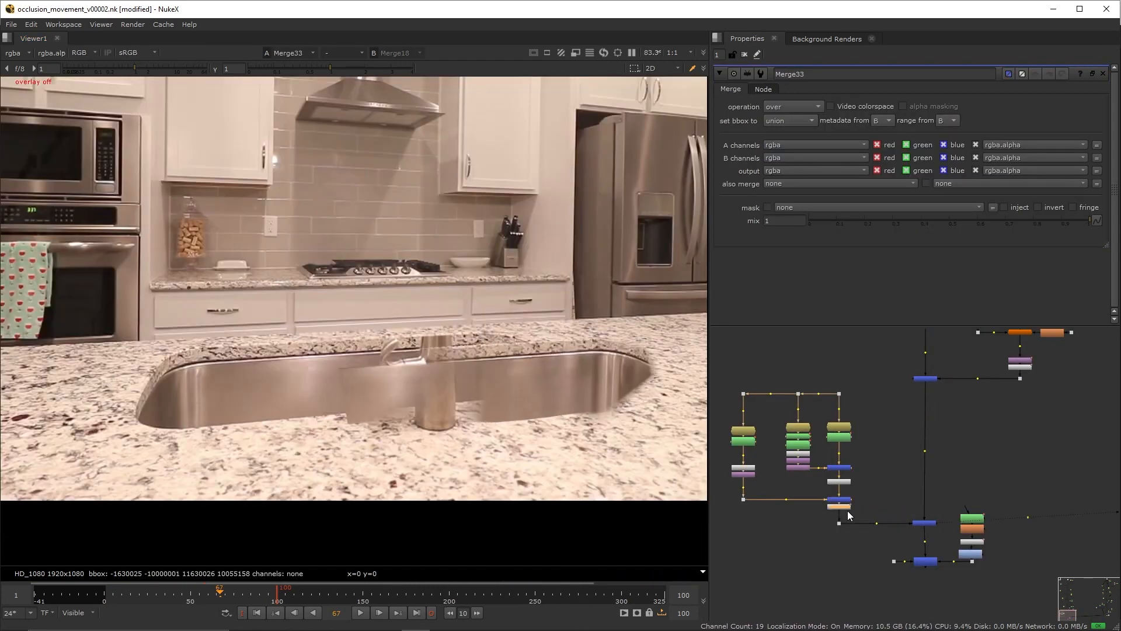
{"action": "left_click", "coordinate": [841, 500]}
{"action": "key", "text": "t"}
{"action": "key", "text": "1"}
{"action": "left_click_drag", "start_coordinate": [501, 376], "coordinate": [355, 369]}
Step: Add a CornerPin to the sink patch with to1 at 726, 120, to2 at 1456, 142, to3 at 1455, 344 and to4 at 717, 324
{"action": "key", "text": "Tab"}
{"action": "type", "text": "corner"}
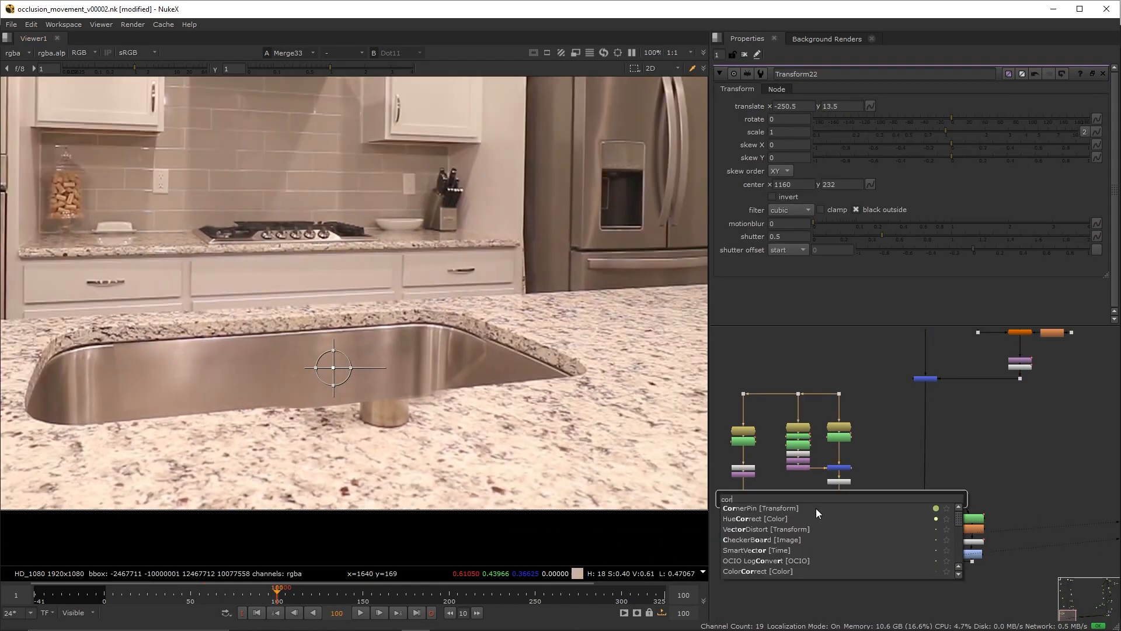
{"action": "key", "text": "Return"}
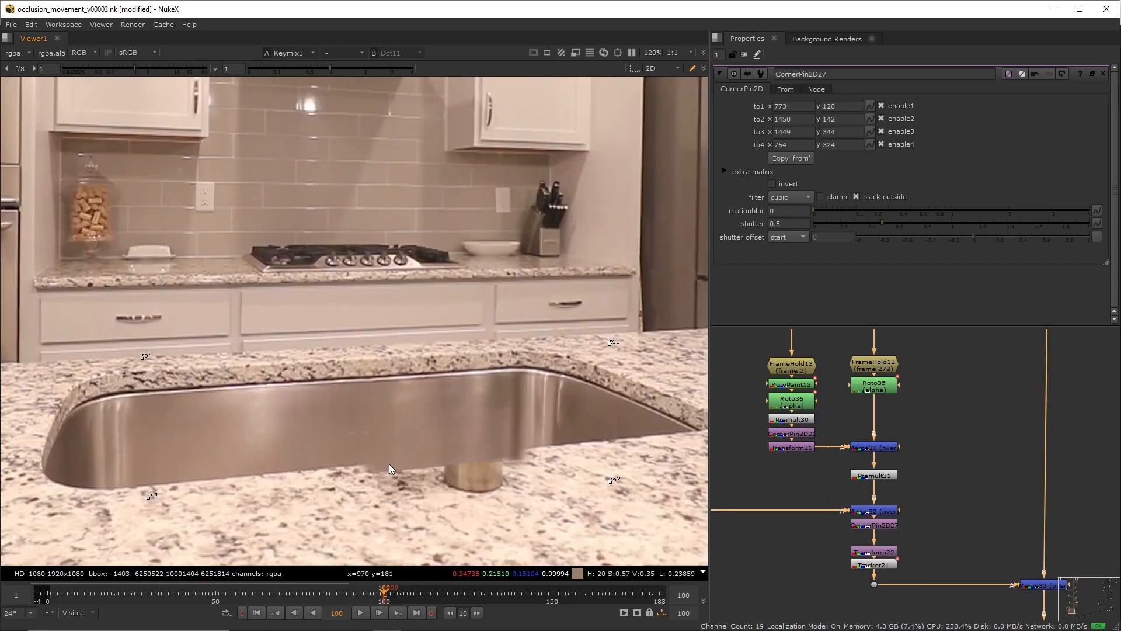
{"action": "left_click_drag", "start_coordinate": [612, 342], "coordinate": [618, 342]}
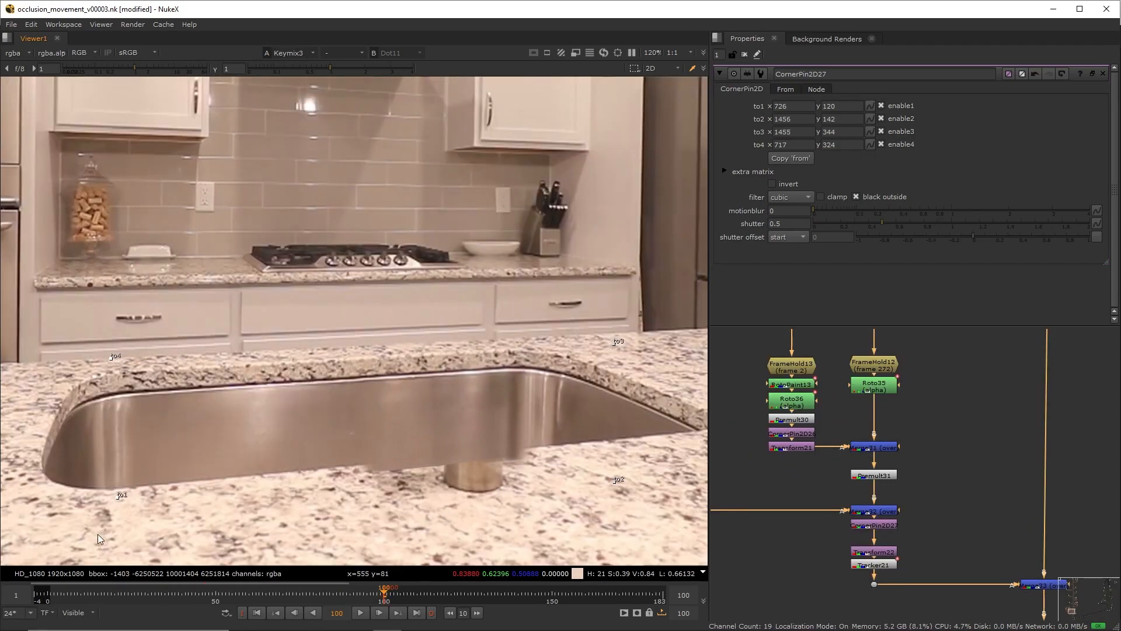
{"action": "key", "text": "1"}
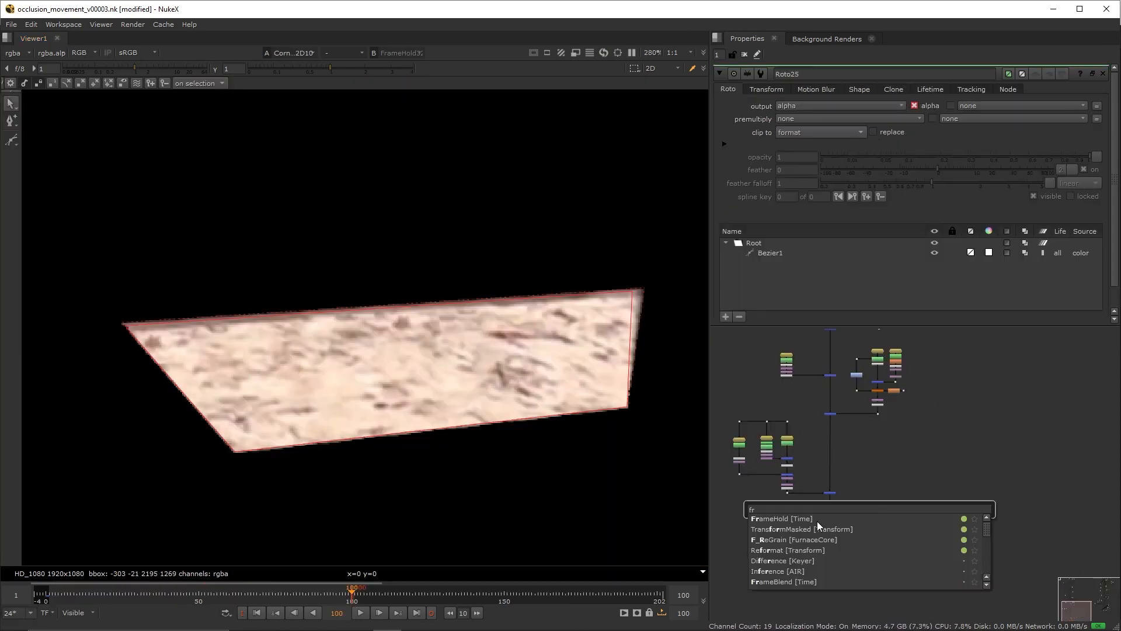
Step: Add a FrameHold at frame 52 for the countertop patch and place it beside the main pipe
{"action": "left_click", "coordinate": [817, 521]}
{"action": "scroll", "coordinate": [865, 496], "scroll_direction": "up", "scroll_amount": 3}
{"action": "left_click_drag", "start_coordinate": [867, 496], "coordinate": [873, 354]}
{"action": "left_click_drag", "start_coordinate": [776, 107], "coordinate": [738, 104]}
{"action": "type", "text": "52"}
{"action": "scroll", "coordinate": [875, 472], "scroll_direction": "up", "scroll_amount": 4}
{"action": "left_click", "coordinate": [885, 452]}
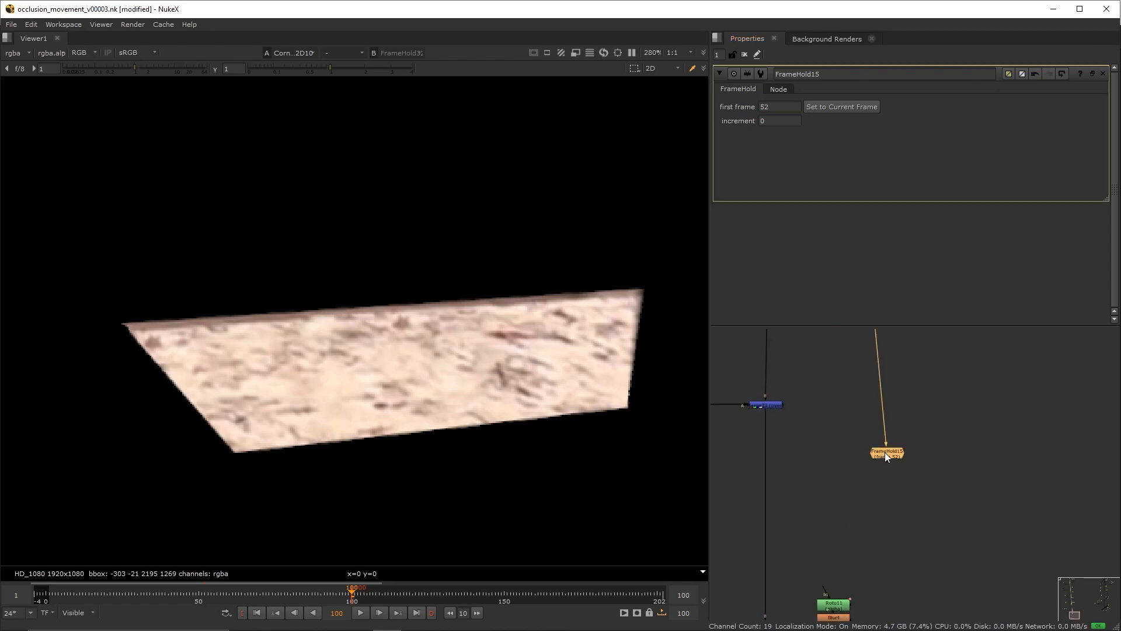
Step: Add a RotoPaint below the frame 52 hold and clone granite and sink wall over the faucet's base
{"action": "key", "text": "p"}
{"action": "key", "text": "1"}
{"action": "scroll", "coordinate": [638, 286], "scroll_direction": "down", "scroll_amount": 3}
{"action": "key", "text": "c"}
{"action": "left_click_drag", "start_coordinate": [480, 310], "coordinate": [426, 297]}
{"action": "key", "text": "ctrl+z"}
{"action": "scroll", "coordinate": [501, 292], "scroll_direction": "up", "scroll_amount": 3}
{"action": "left_click_drag", "start_coordinate": [304, 274], "coordinate": [389, 268], "text": "ctrl"}
{"action": "mouse_move", "coordinate": [389, 269]}
{"action": "left_mouse_down"}
{"action": "mouse_move", "coordinate": [361, 280]}
{"action": "mouse_move", "coordinate": [403, 275]}
{"action": "left_mouse_up"}
{"action": "key", "text": "ctrl+z"}
{"action": "left_click_drag", "start_coordinate": [403, 274], "coordinate": [456, 270]}
{"action": "left_click_drag", "start_coordinate": [535, 254], "coordinate": [461, 263], "text": "ctrl"}
{"action": "left_click_drag", "start_coordinate": [432, 269], "coordinate": [402, 274]}
{"action": "left_click_drag", "start_coordinate": [195, 296], "coordinate": [378, 274], "text": "ctrl"}
{"action": "left_click_drag", "start_coordinate": [378, 277], "coordinate": [429, 272]}
{"action": "left_click_drag", "start_coordinate": [373, 280], "coordinate": [339, 280]}
{"action": "left_click_drag", "start_coordinate": [484, 233], "coordinate": [482, 216]}
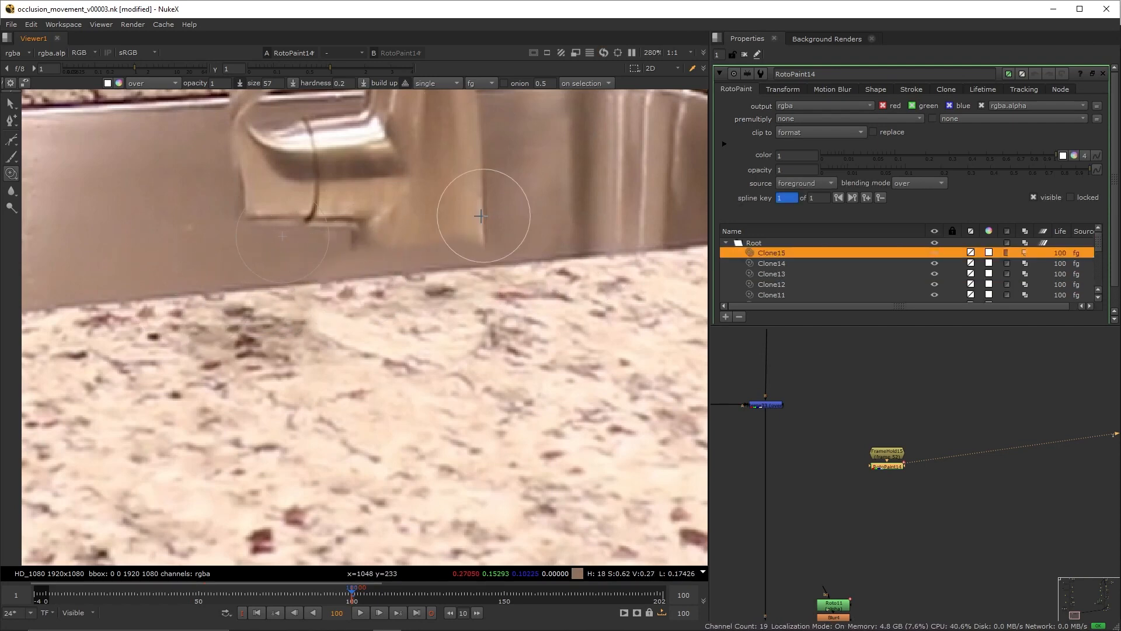
Step: Refine the rebuilt countertop edge and granite with more paint and clone strokes, comparing against the frame 52 hold
{"action": "middle_click_drag", "start_coordinate": [316, 280], "coordinate": [363, 255]}
{"action": "left_click", "coordinate": [886, 454]}
{"action": "key", "text": "1"}
{"action": "key", "text": "2"}
{"action": "key", "text": "n"}
{"action": "key", "text": "n"}
{"action": "left_click_drag", "start_coordinate": [243, 277], "coordinate": [281, 272], "text": "shift"}
{"action": "mouse_move", "coordinate": [344, 263]}
{"action": "left_mouse_down"}
{"action": "mouse_move", "coordinate": [357, 254]}
{"action": "mouse_move", "coordinate": [329, 254]}
{"action": "left_mouse_up"}
{"action": "left_click_drag", "start_coordinate": [336, 239], "coordinate": [374, 246]}
{"action": "key", "text": "1"}
{"action": "key", "text": "2"}
{"action": "left_click_drag", "start_coordinate": [383, 304], "coordinate": [385, 320]}
{"action": "left_click_drag", "start_coordinate": [447, 343], "coordinate": [467, 345]}
{"action": "key", "text": "1"}
{"action": "key", "text": "2"}
{"action": "key", "text": "c"}
{"action": "mouse_move", "coordinate": [286, 315]}
{"action": "left_mouse_down"}
{"action": "mouse_move", "coordinate": [260, 282]}
{"action": "mouse_move", "coordinate": [350, 315]}
{"action": "left_mouse_up"}
{"action": "left_click_drag", "start_coordinate": [356, 309], "coordinate": [364, 307]}
{"action": "left_click_drag", "start_coordinate": [275, 287], "coordinate": [298, 286]}
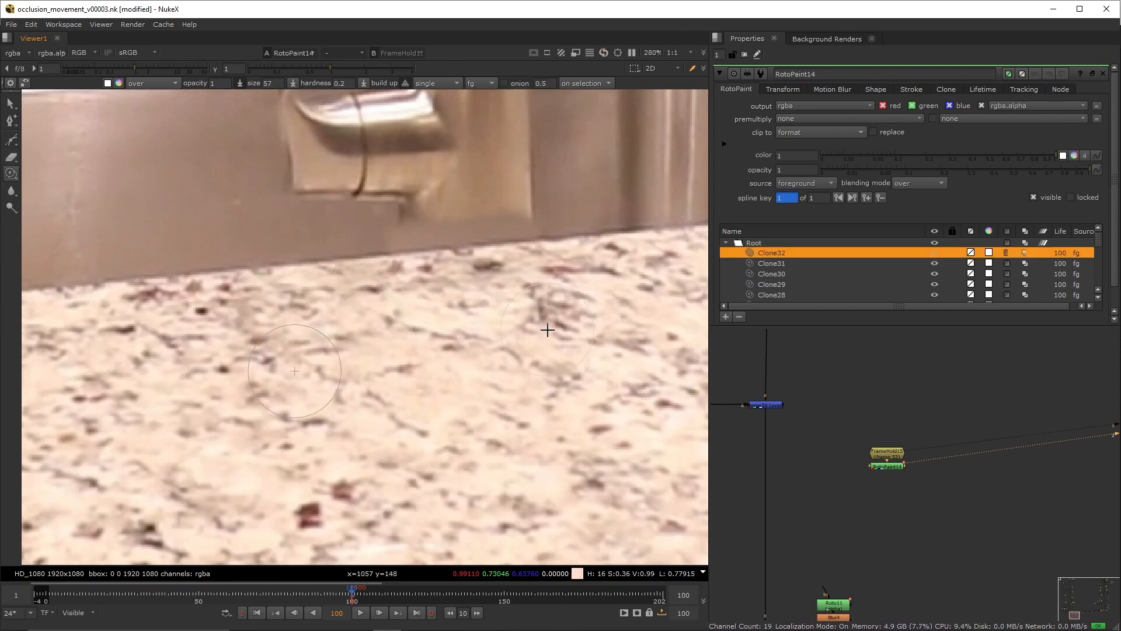
{"action": "left_click_drag", "start_coordinate": [407, 260], "coordinate": [529, 250], "text": "ctrl"}
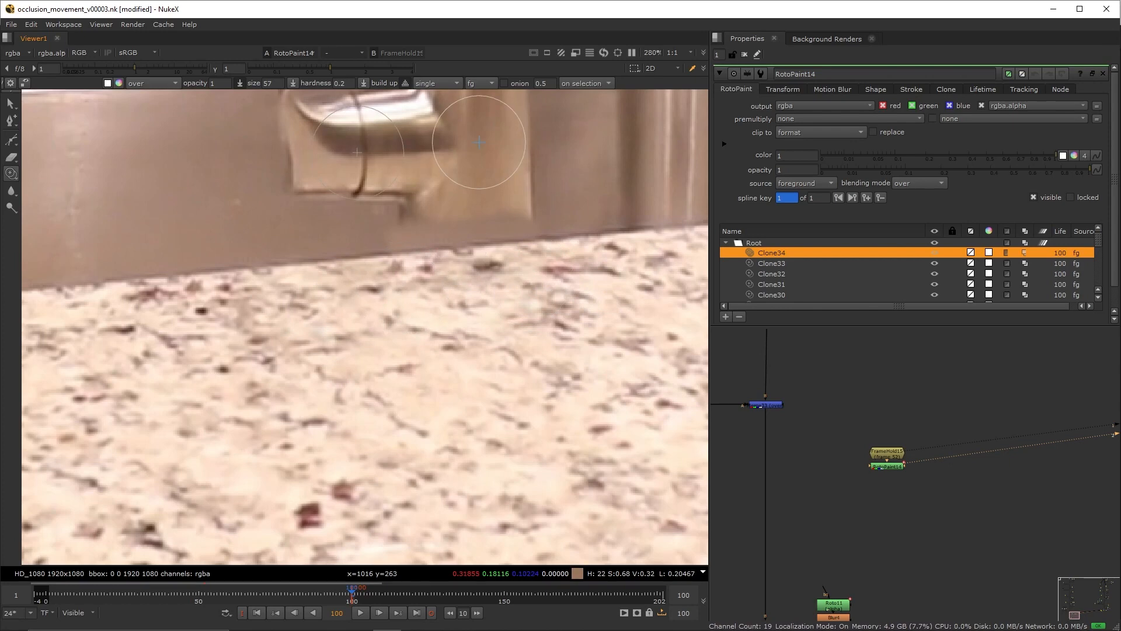
Step: Select all the clone strokes and extend their lifetime to all frames
{"action": "left_click", "coordinate": [1059, 297], "text": "shift"}
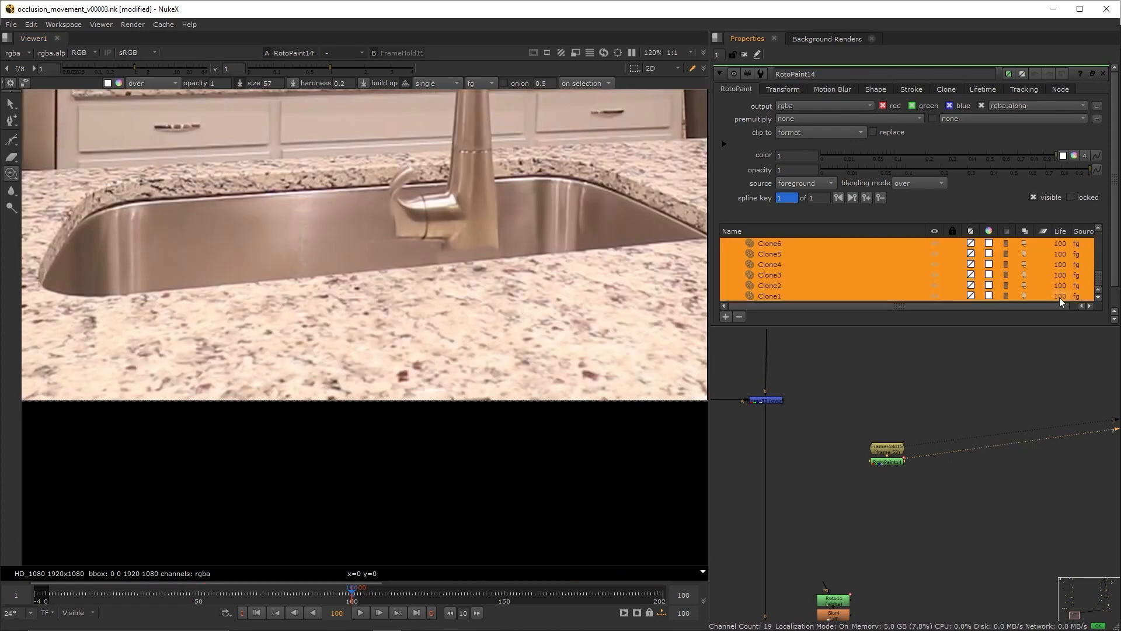
{"action": "left_click", "coordinate": [1059, 297]}
{"action": "left_click", "coordinate": [1057, 280]}
Step: Mask the cloned countertop strip below the sink edge with a four-sided Roto and premultiply it
{"action": "left_click", "coordinate": [888, 461]}
{"action": "key", "text": "o"}
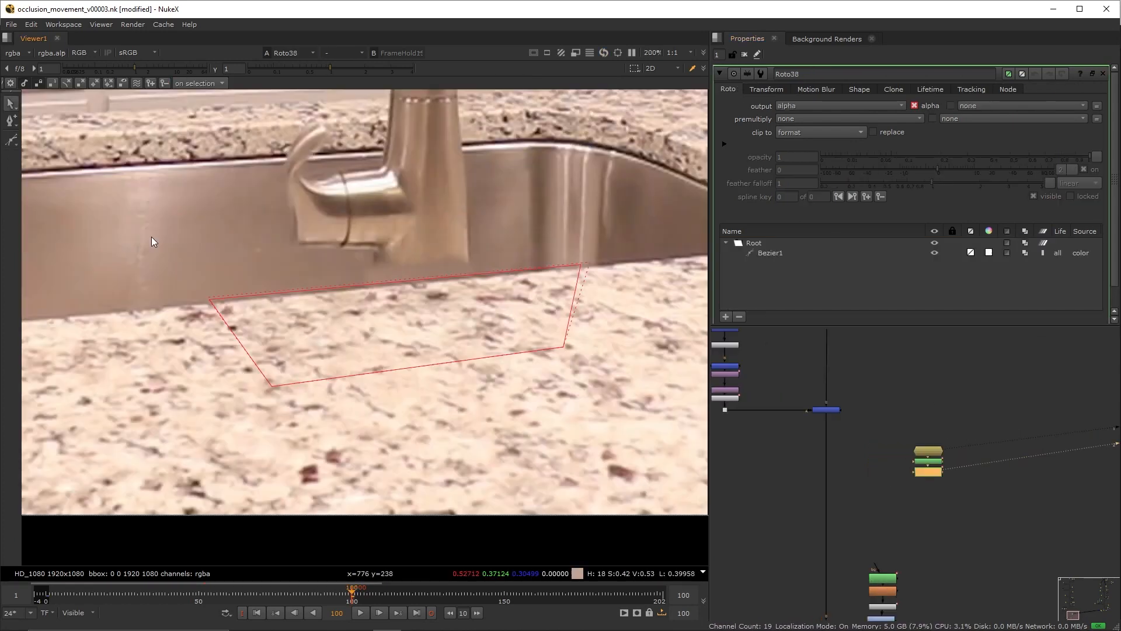
{"action": "left_click_drag", "start_coordinate": [161, 229], "coordinate": [641, 429]}
{"action": "key", "text": "Tab"}
{"action": "type", "text": "pre"}
{"action": "key", "text": "Return"}
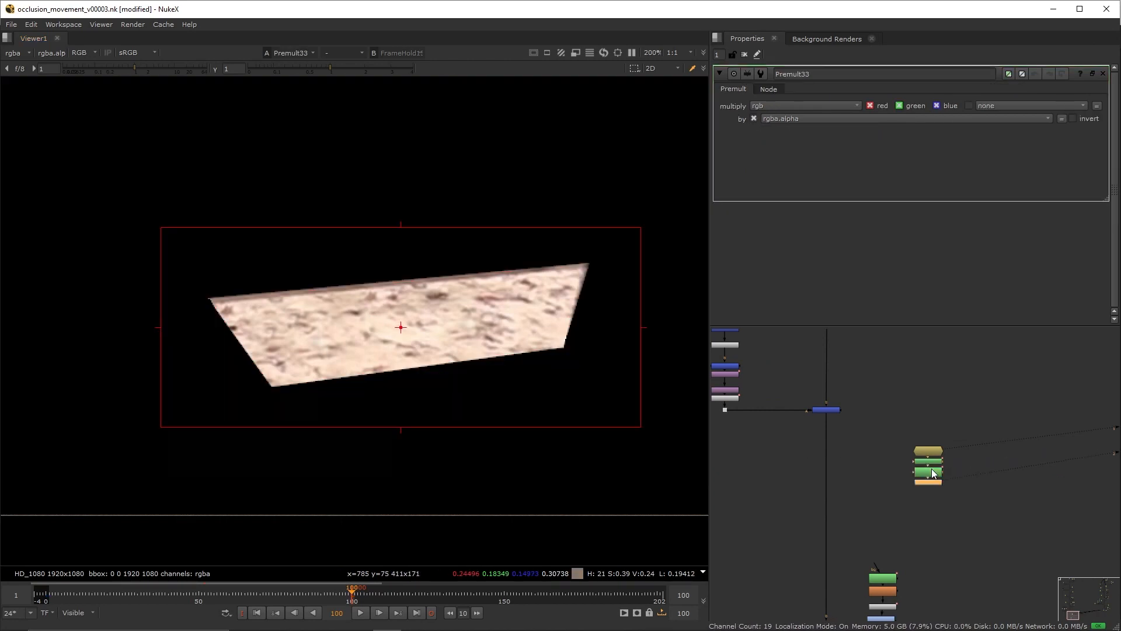
Step: Merge the countertop patch into the main pipe and tidy its connection
{"action": "left_click", "coordinate": [868, 495]}
{"action": "key", "text": "m"}
{"action": "left_click_drag", "start_coordinate": [867, 497], "coordinate": [927, 482]}
{"action": "left_click_drag", "start_coordinate": [877, 489], "coordinate": [933, 499], "text": "ctrl"}
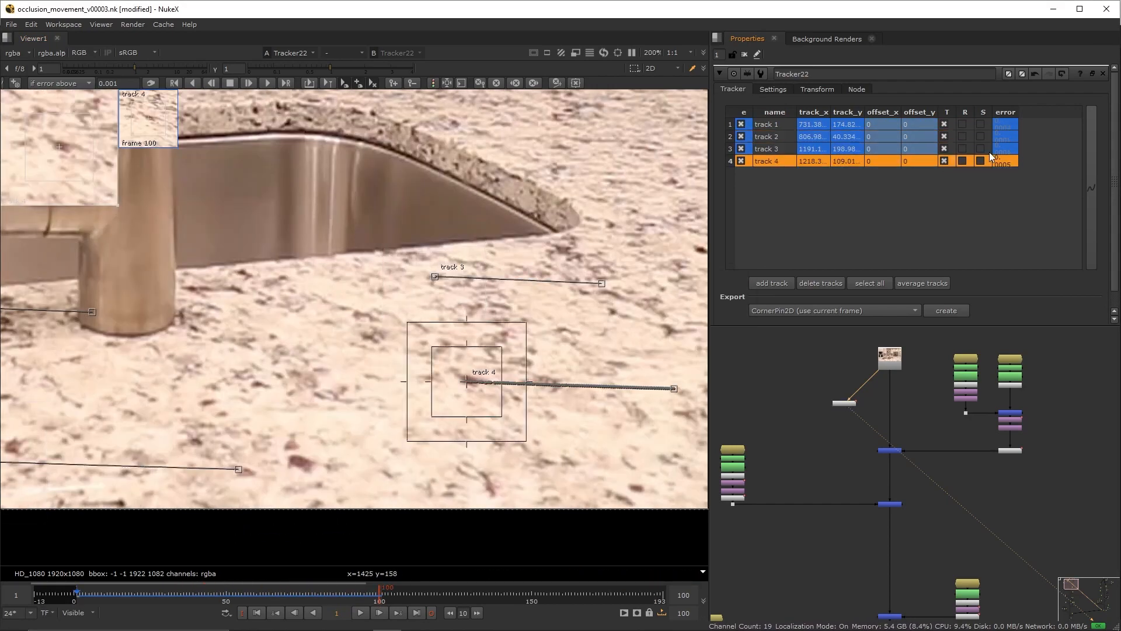
Step: Enable rotation and scale for all four countertop tracks
{"action": "left_click", "coordinate": [963, 161]}
{"action": "left_click", "coordinate": [962, 149]}
{"action": "left_click", "coordinate": [963, 136]}
{"action": "left_click", "coordinate": [962, 124]}
{"action": "left_click", "coordinate": [980, 124]}
{"action": "left_click", "coordinate": [980, 138]}
{"action": "left_click", "coordinate": [980, 148]}
{"action": "left_click", "coordinate": [980, 161]}
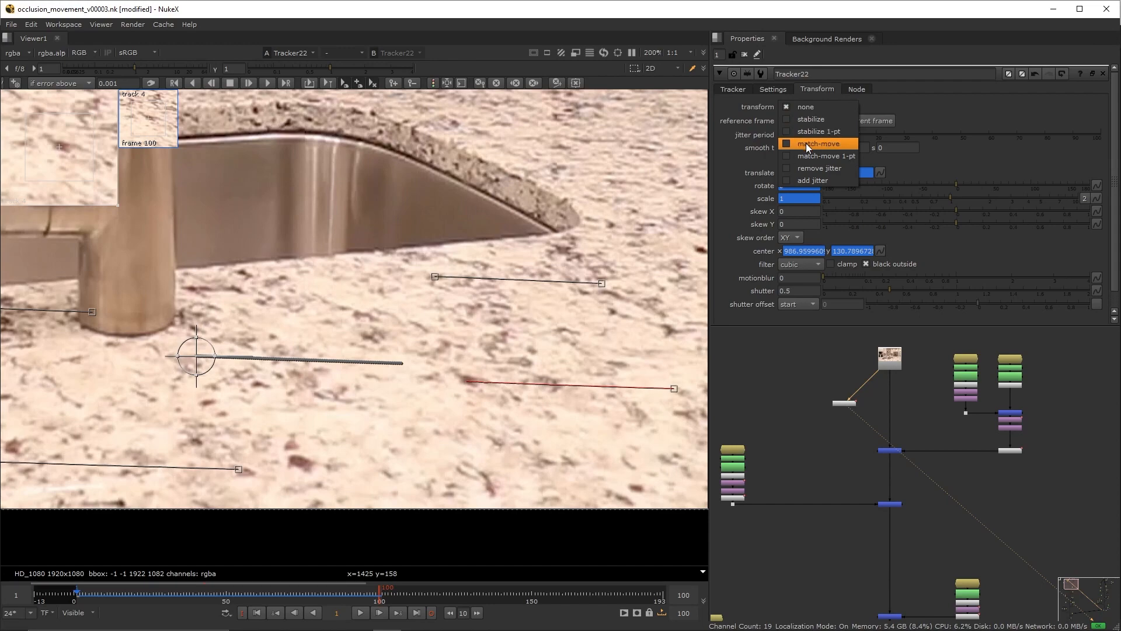
Step: Set the countertop tracker's transform to match-move and place it in the countertop patch branch
{"action": "left_click", "coordinate": [806, 143]}
{"action": "left_click_drag", "start_coordinate": [850, 399], "coordinate": [852, 407]}
{"action": "left_click", "coordinate": [851, 404]}
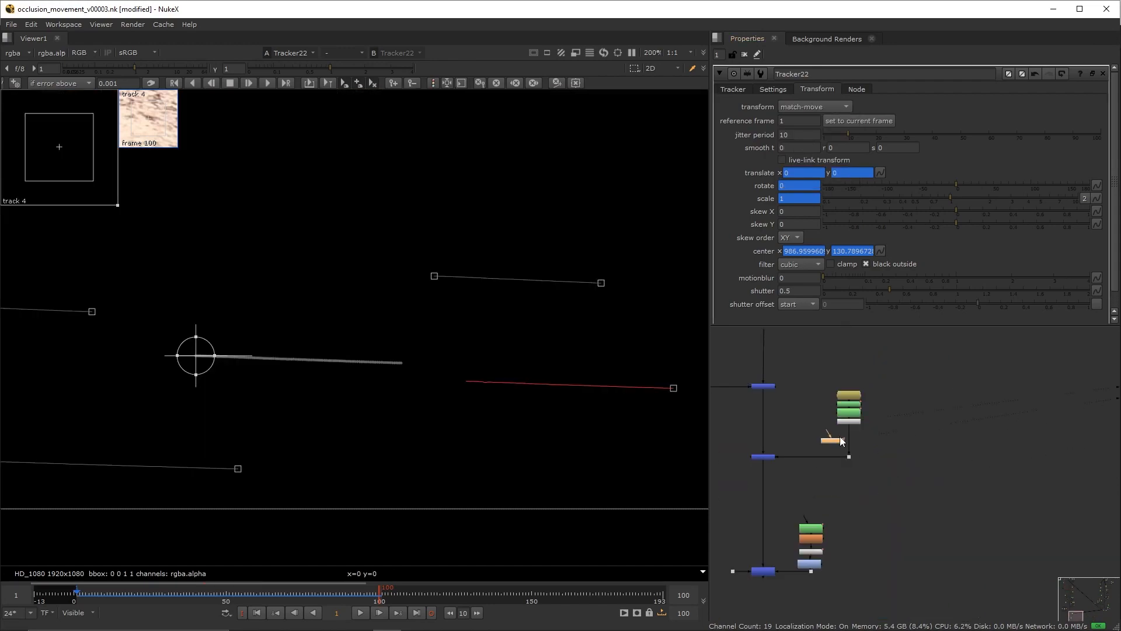
{"action": "left_click_drag", "start_coordinate": [851, 431], "coordinate": [758, 467]}
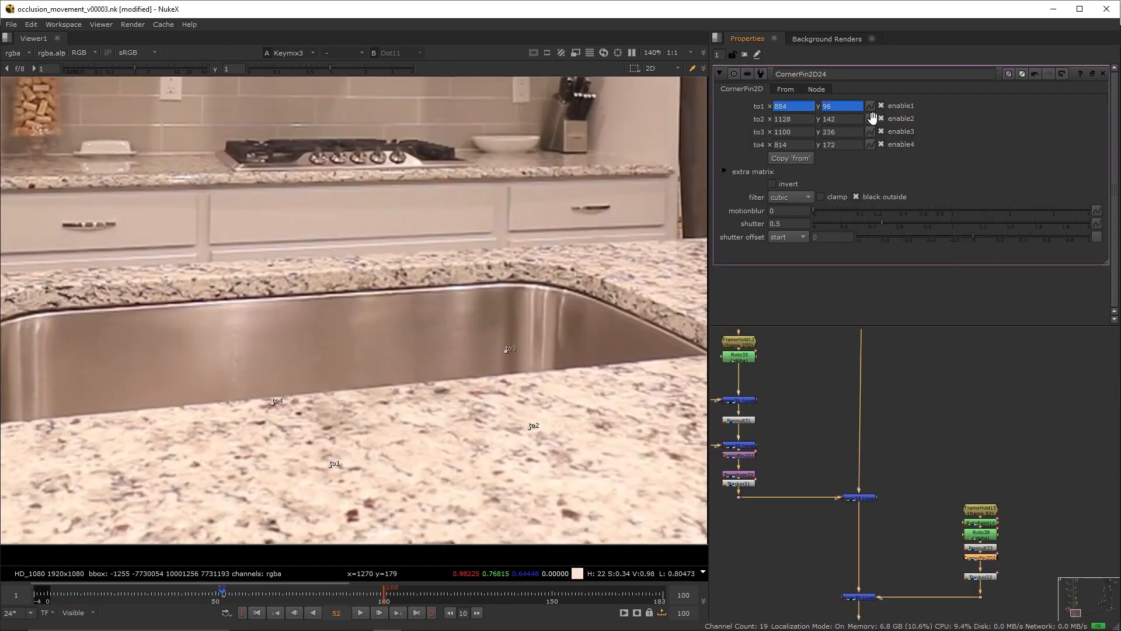
Step: Set keys on to2, to3 and to4 of the countertop patch's corner pin at frame 52
{"action": "left_click", "coordinate": [870, 119]}
{"action": "left_click", "coordinate": [882, 123]}
{"action": "left_click", "coordinate": [871, 132]}
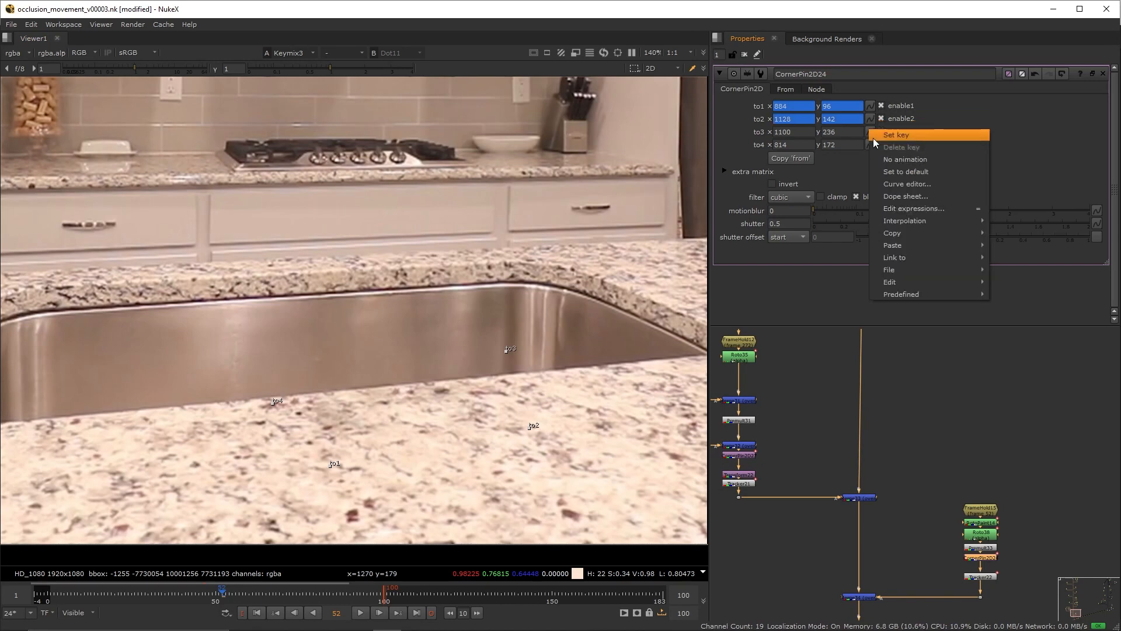
{"action": "left_click", "coordinate": [883, 136]}
{"action": "left_click", "coordinate": [870, 144]}
{"action": "left_click", "coordinate": [883, 148]}
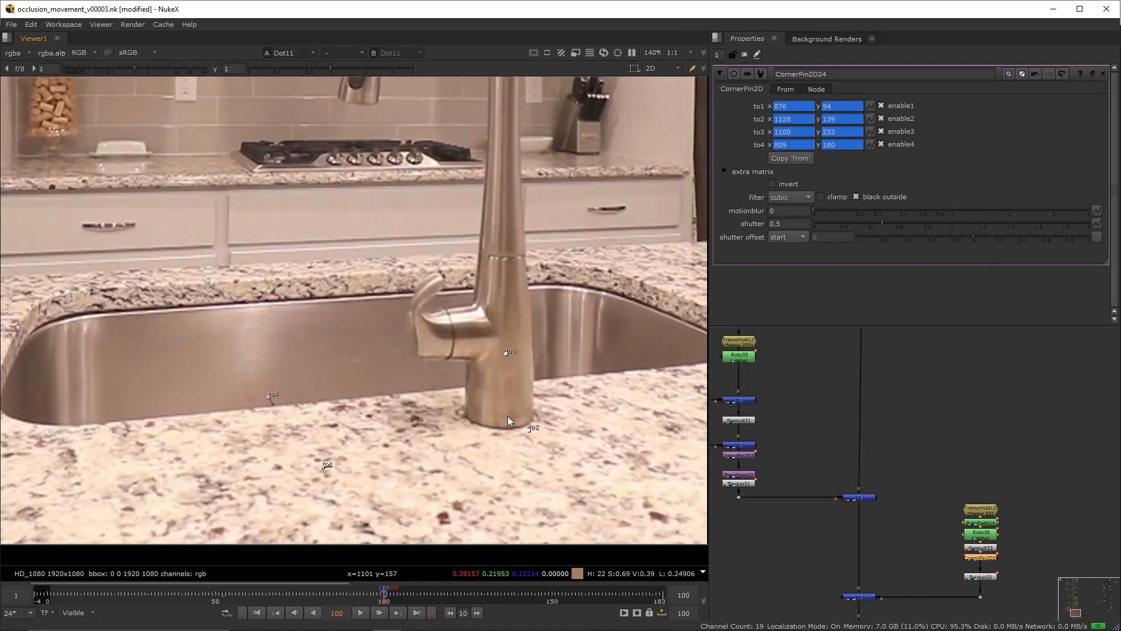
Step: Compare the countertop patch with the plate and nudge its four corner pin points to match the granite
{"action": "key", "text": "1"}
{"action": "key", "text": "2"}
{"action": "key", "text": "1"}
{"action": "key", "text": "2"}
{"action": "key", "text": "1"}
{"action": "key", "text": "2"}
{"action": "key", "text": "1"}
{"action": "left_click_drag", "start_coordinate": [405, 471], "coordinate": [411, 468]}
{"action": "left_click_drag", "start_coordinate": [562, 356], "coordinate": [561, 354]}
{"action": "left_click_drag", "start_coordinate": [336, 405], "coordinate": [341, 407]}
{"action": "left_click_drag", "start_coordinate": [598, 431], "coordinate": [600, 431]}
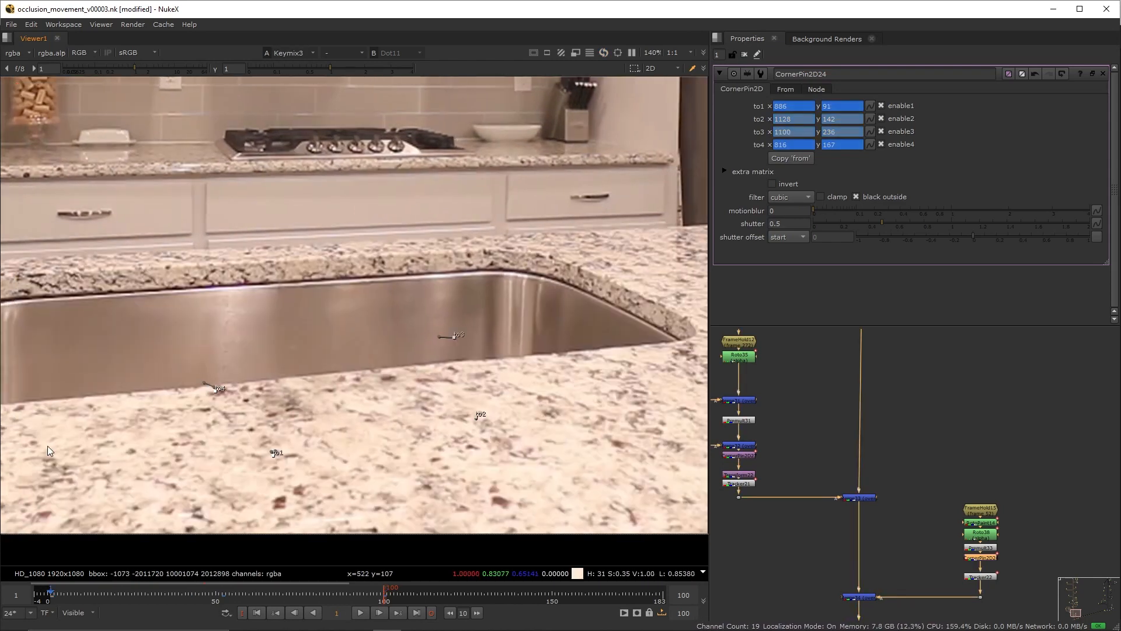
Step: Key the countertop corner pin at frame 1 with to1 at 890, 99 and to4 at 820, 165, nudging to2 and to3 against the plate
{"action": "key", "text": "2"}
{"action": "key", "text": "1"}
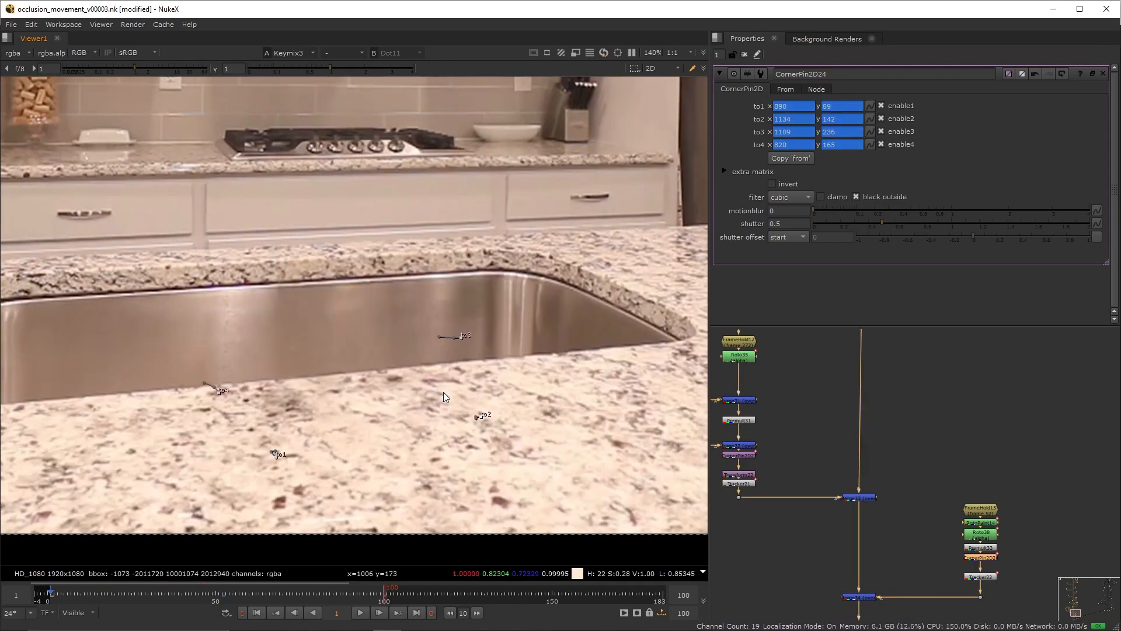
{"action": "left_click_drag", "start_coordinate": [570, 405], "coordinate": [436, 458]}
{"action": "left_click_drag", "start_coordinate": [479, 417], "coordinate": [472, 414]}
{"action": "left_click_drag", "start_coordinate": [461, 337], "coordinate": [467, 337]}
{"action": "key", "text": "2"}
{"action": "key", "text": "1"}
{"action": "key", "text": "2"}
{"action": "key", "text": "1"}
{"action": "key", "text": "2"}
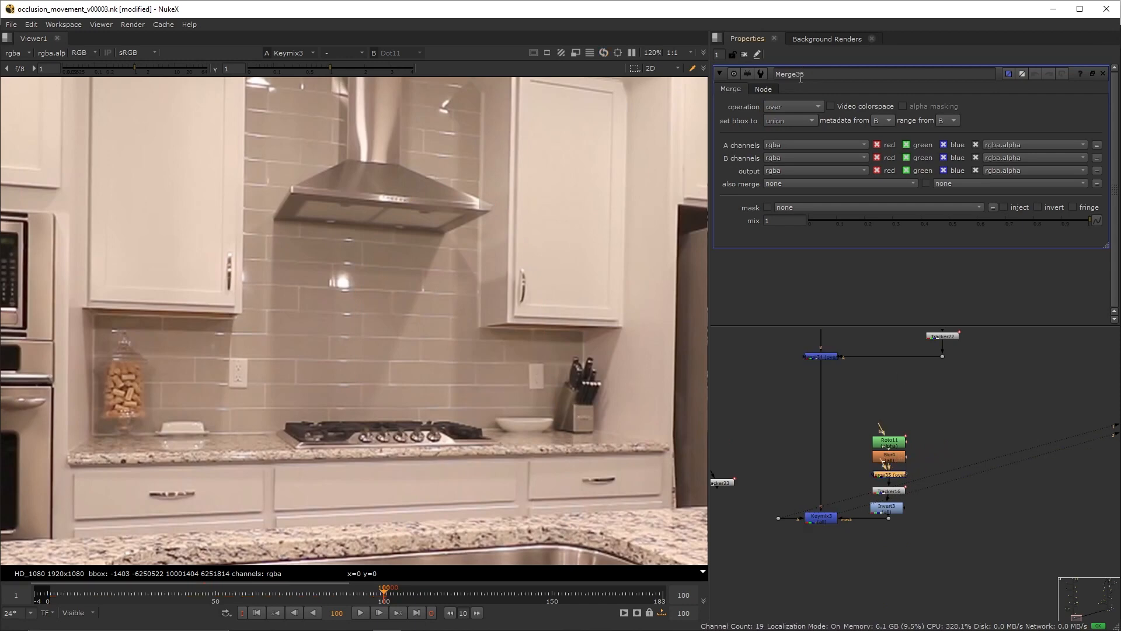
Step: Set the mask chain's Merge to screen and feed it a Roto around the tile strip between the hood and stove
{"action": "left_click", "coordinate": [791, 106]}
{"action": "left_click", "coordinate": [796, 313]}
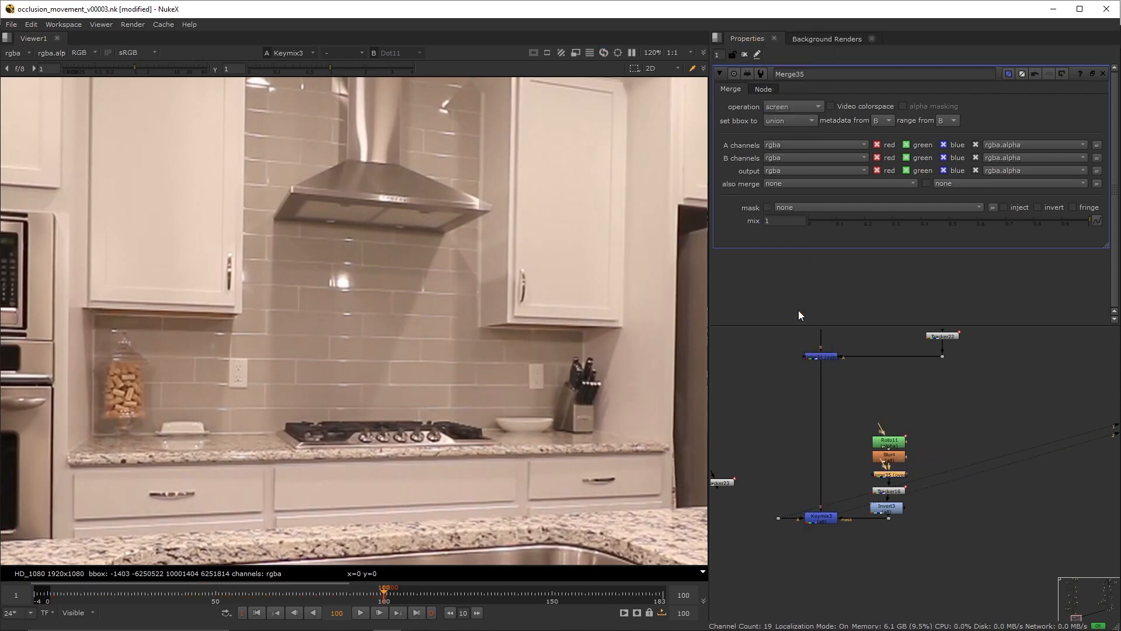
{"action": "left_click", "coordinate": [941, 432]}
{"action": "key", "text": "o"}
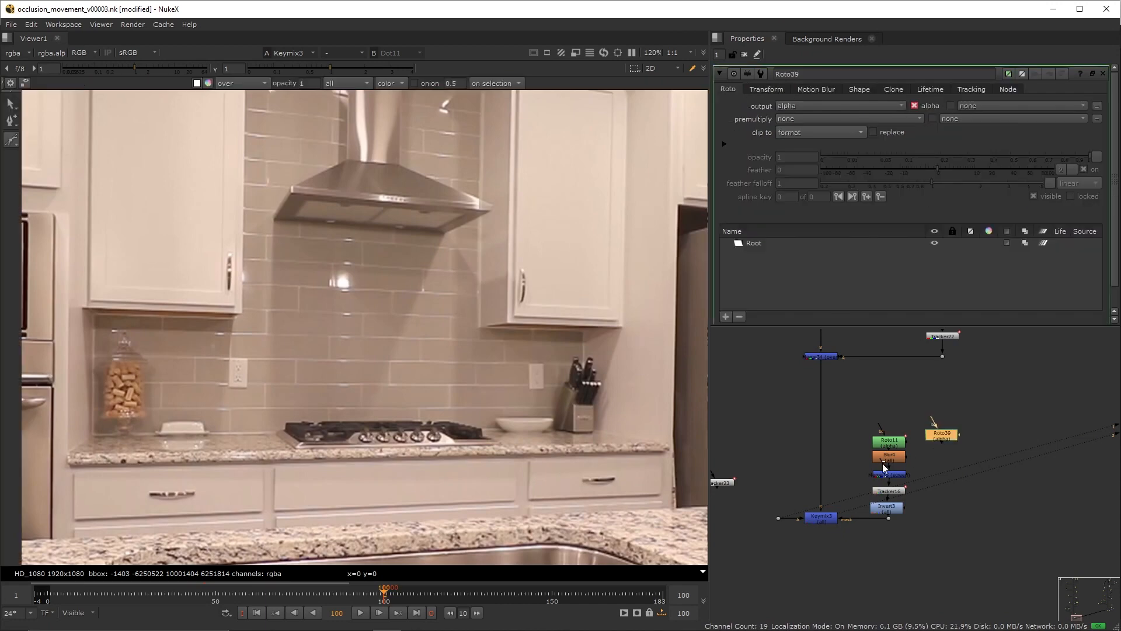
{"action": "left_click_drag", "start_coordinate": [883, 464], "coordinate": [944, 441]}
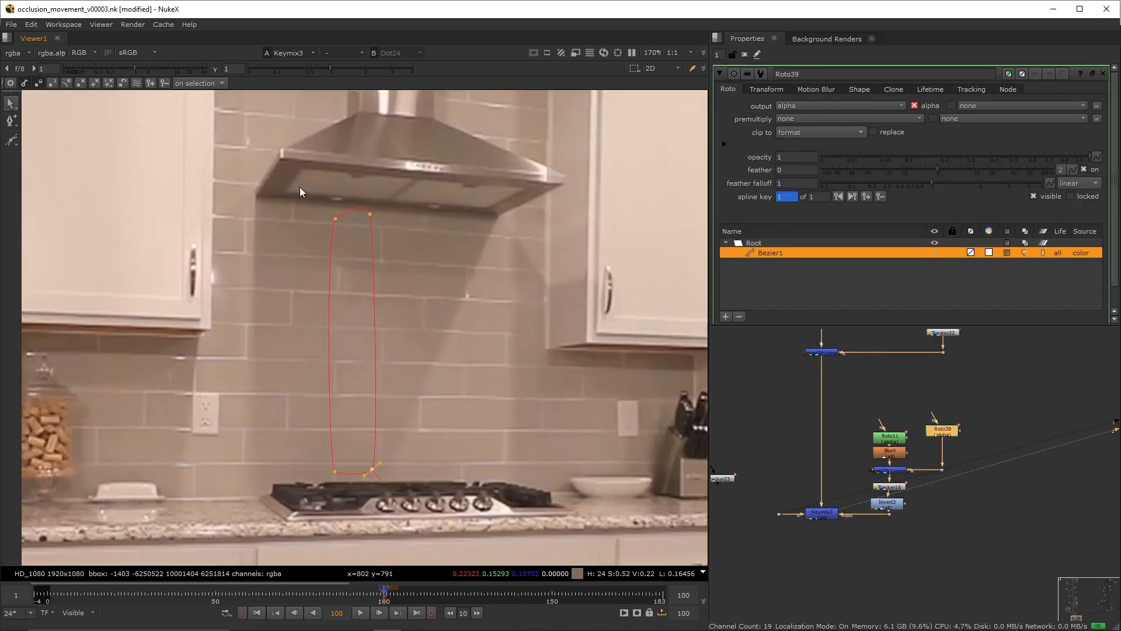
{"action": "mouse_move", "coordinate": [296, 203]}
{"action": "left_mouse_down"}
{"action": "mouse_move", "coordinate": [414, 481]}
{"action": "mouse_move", "coordinate": [396, 482]}
{"action": "left_mouse_up"}
{"action": "left_click_drag", "start_coordinate": [396, 482], "coordinate": [413, 481]}
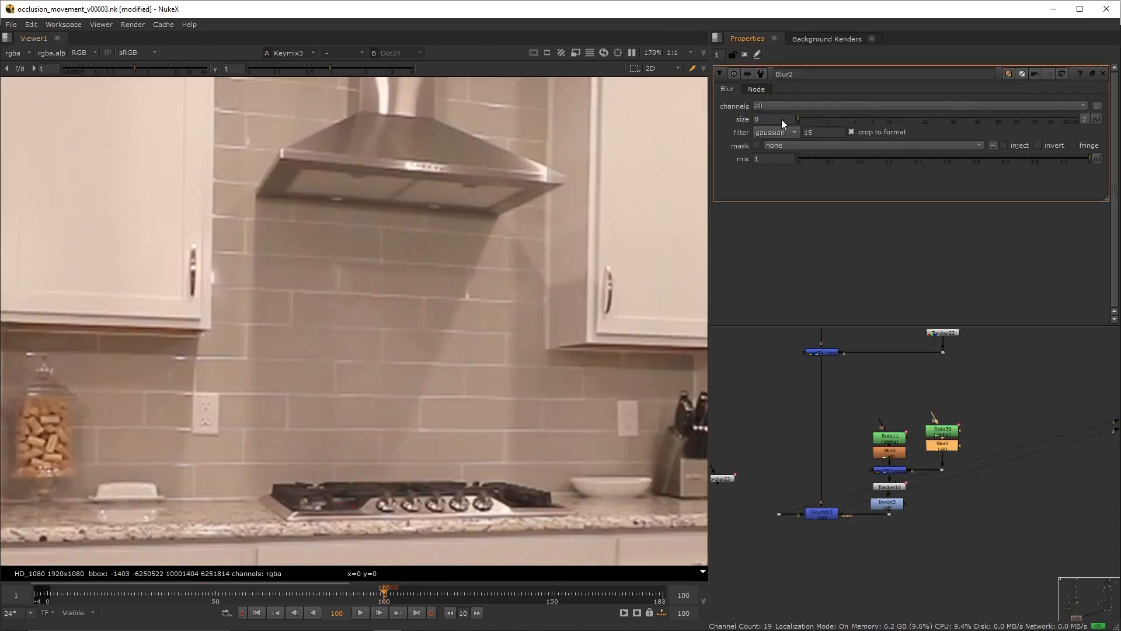
Step: Blur the tile strip mask with size 4.3 and paste a Tracker below the blur
{"action": "right_click", "coordinate": [856, 127]}
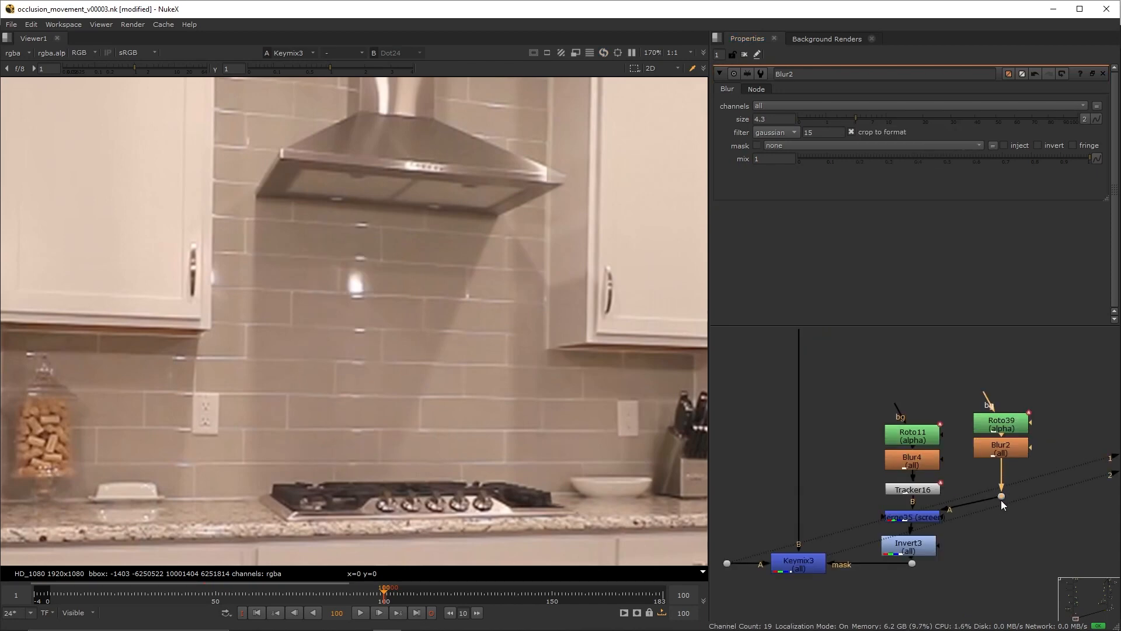
{"action": "left_click_drag", "start_coordinate": [1008, 519], "coordinate": [1002, 519]}
{"action": "left_click", "coordinate": [992, 452]}
{"action": "key", "text": "ctrl+v"}
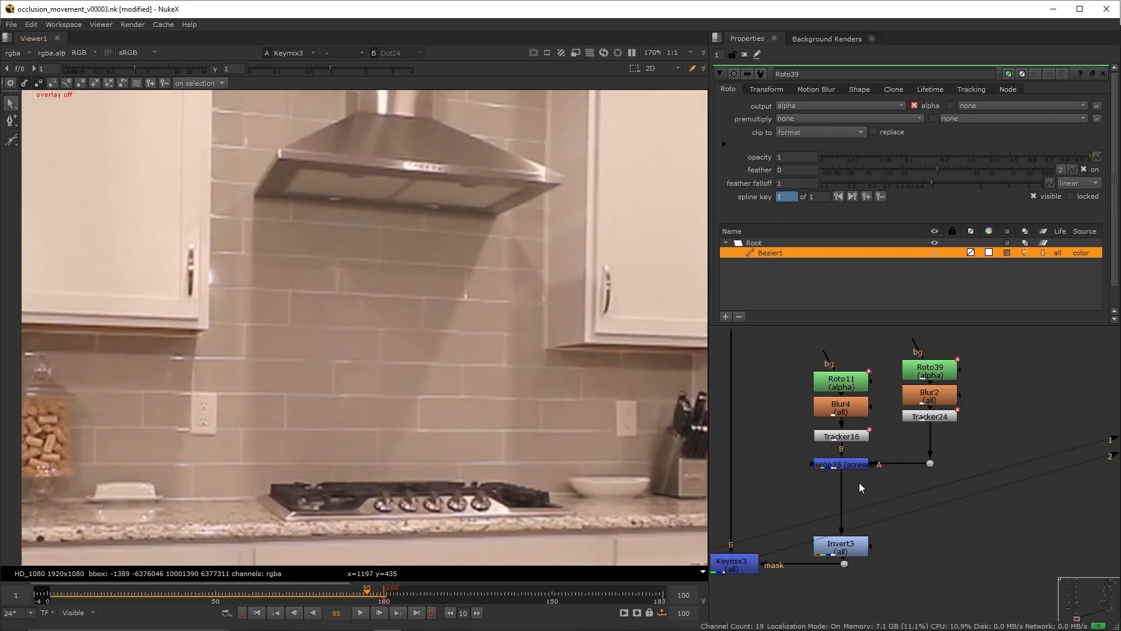
Step: Insert a second Merge above the mask chain's Invert and set its operation to stencil
{"action": "key", "text": "m"}
{"action": "left_click_drag", "start_coordinate": [859, 482], "coordinate": [840, 499]}
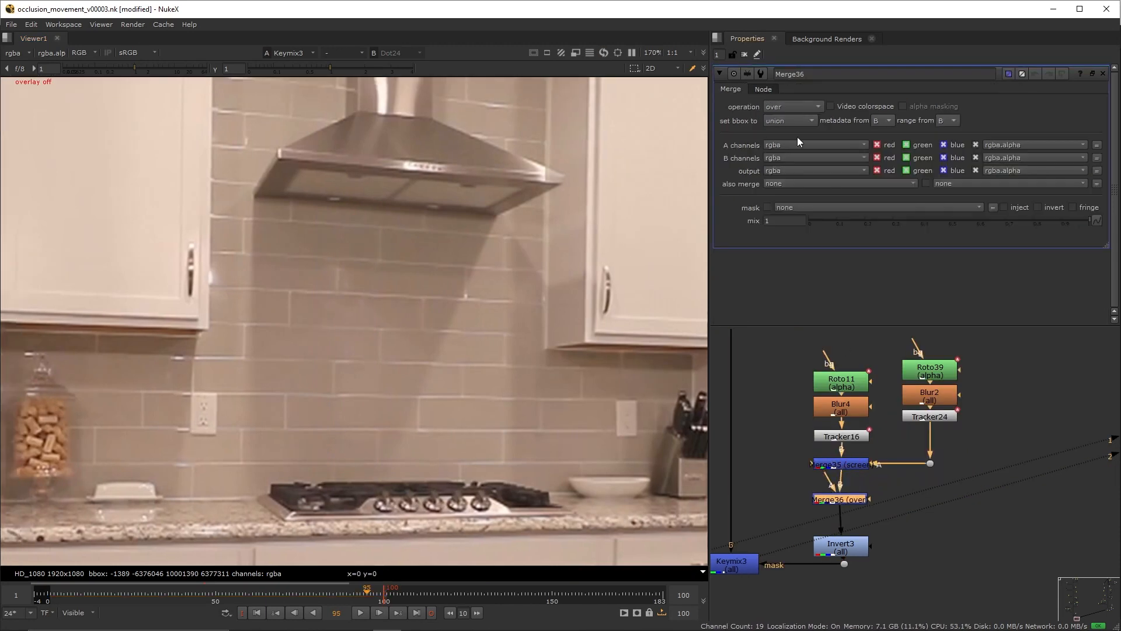
{"action": "left_click", "coordinate": [779, 108]}
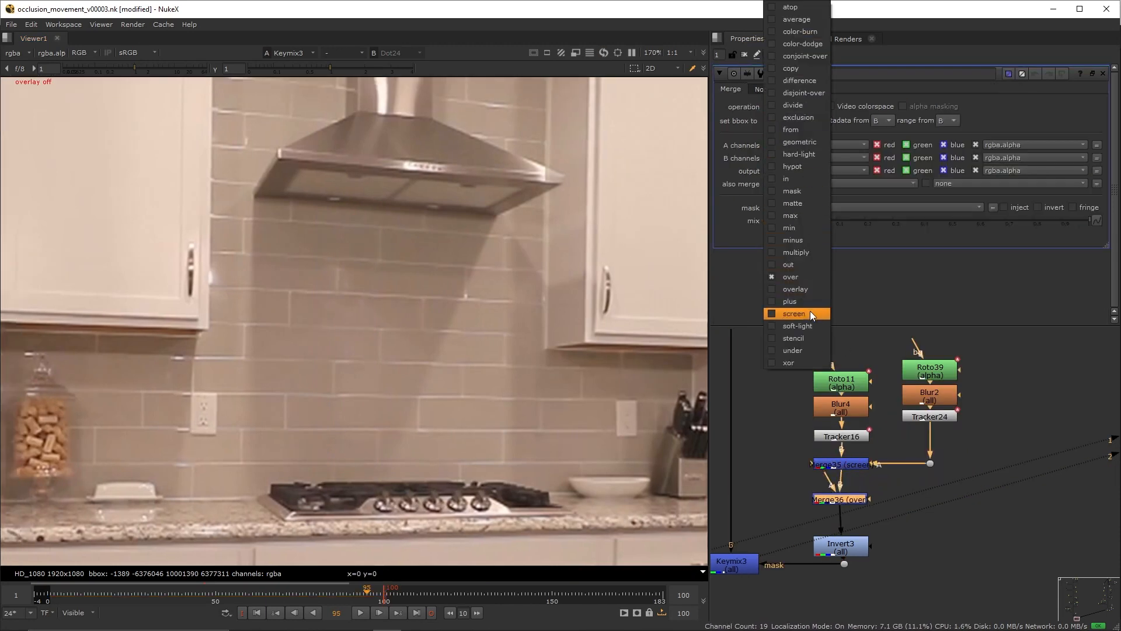
{"action": "left_click", "coordinate": [810, 339]}
Step: Feed the stencil Merge a Roto drawn around the range hood's tip nearest the far cabinet
{"action": "key", "text": "o"}
{"action": "left_click_drag", "start_coordinate": [831, 483], "coordinate": [1004, 503]}
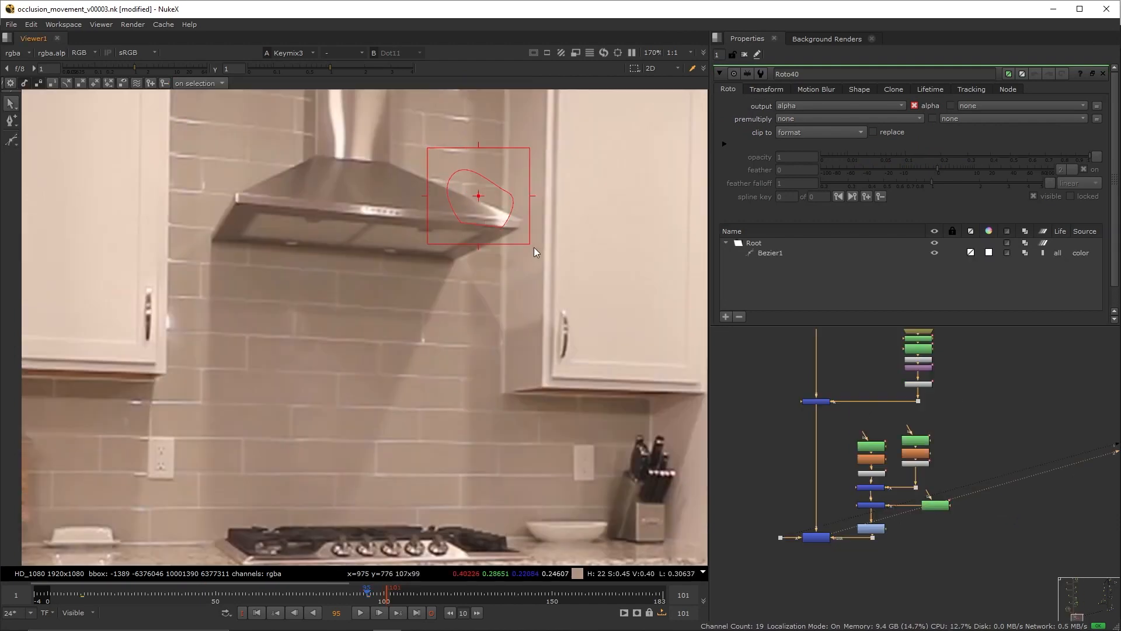
{"action": "left_click", "coordinate": [433, 169]}
{"action": "left_click_drag", "start_coordinate": [433, 169], "coordinate": [534, 248]}
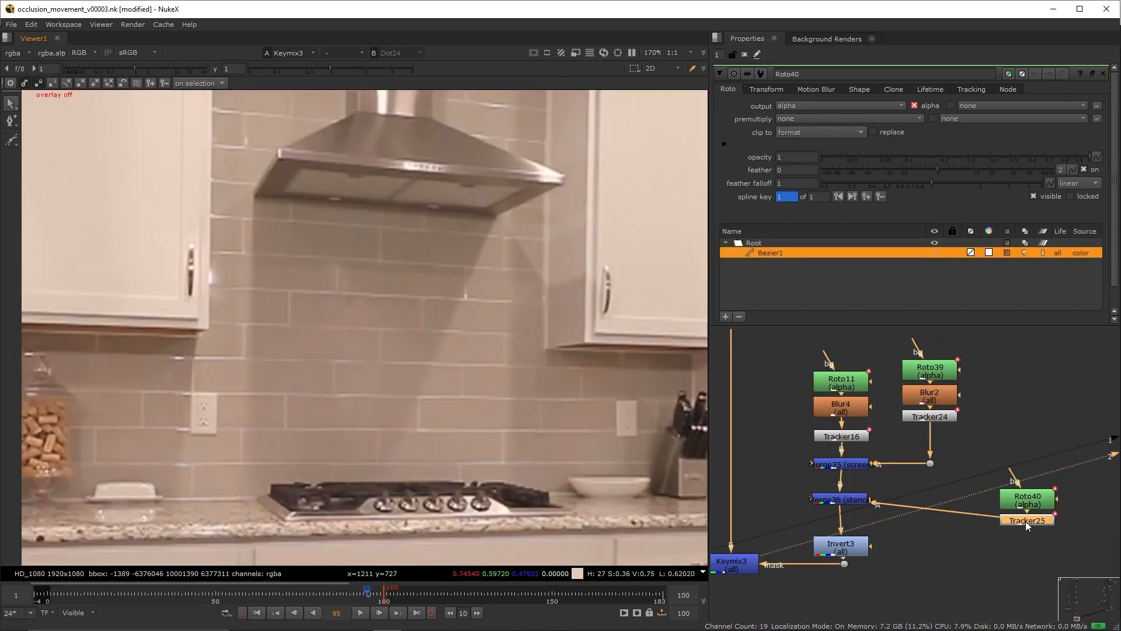
Step: Line up the hood mask's Tracker with the stencil Merge and insert a Blur of size 1.9 before it
{"action": "left_click_drag", "start_coordinate": [966, 505], "coordinate": [920, 497]}
{"action": "key", "text": "1"}
{"action": "key", "text": "b"}
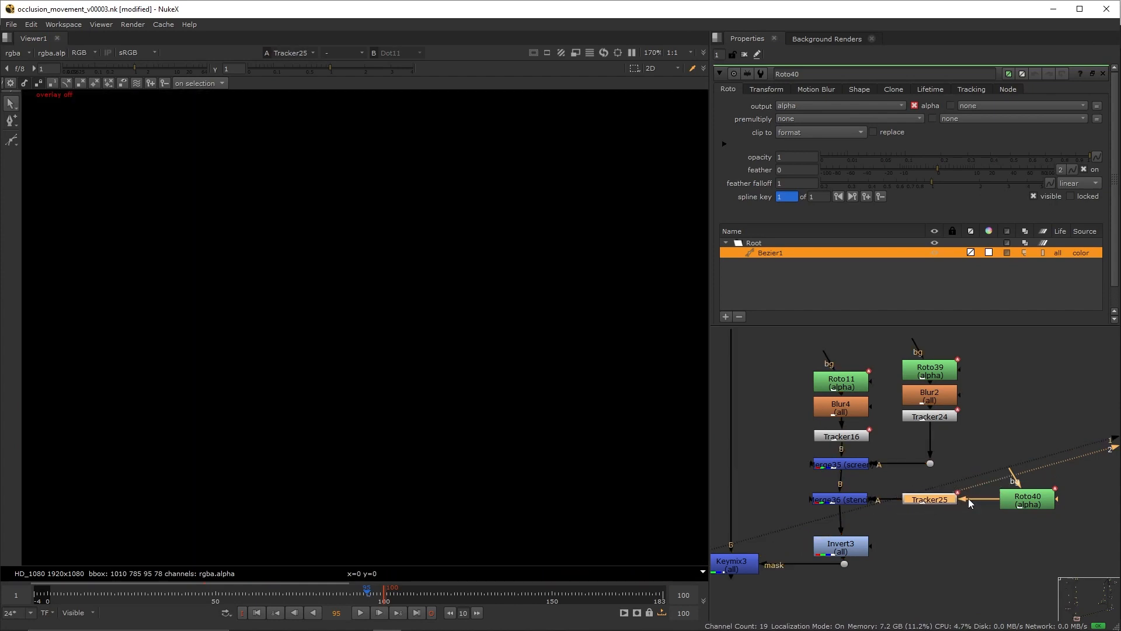
{"action": "left_click_drag", "start_coordinate": [1010, 528], "coordinate": [996, 496]}
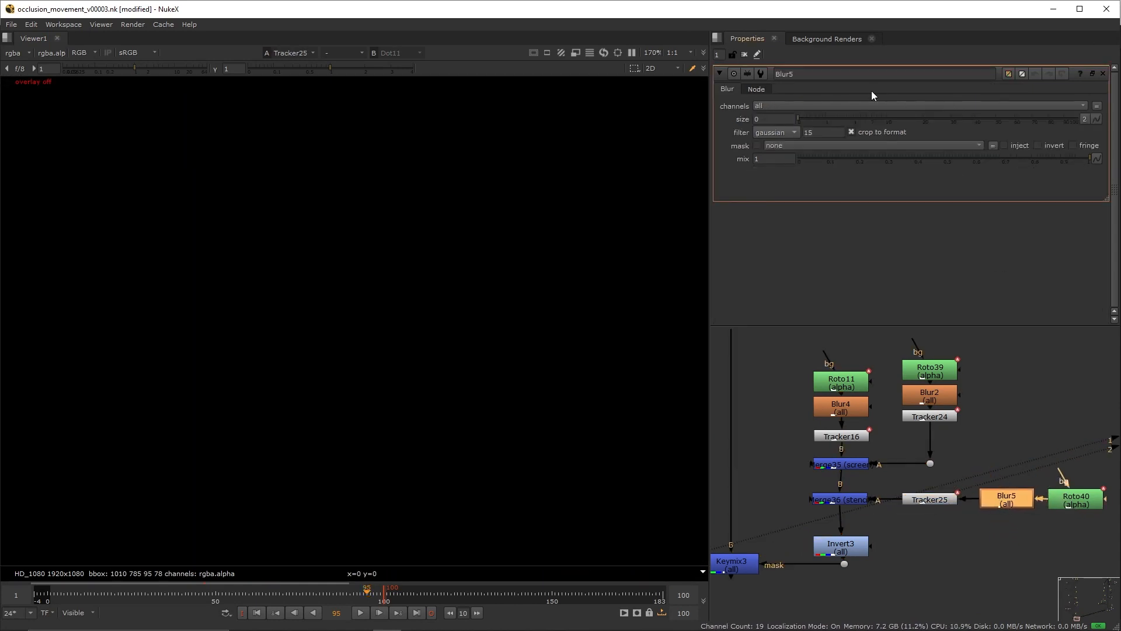
{"action": "left_click_drag", "start_coordinate": [809, 119], "coordinate": [835, 122]}
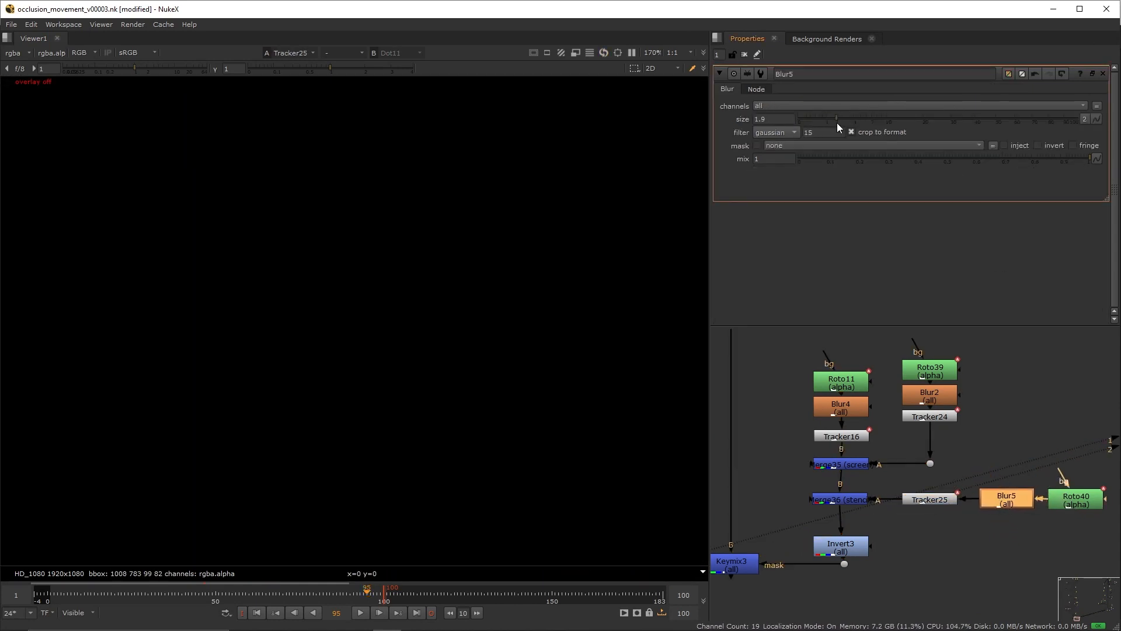